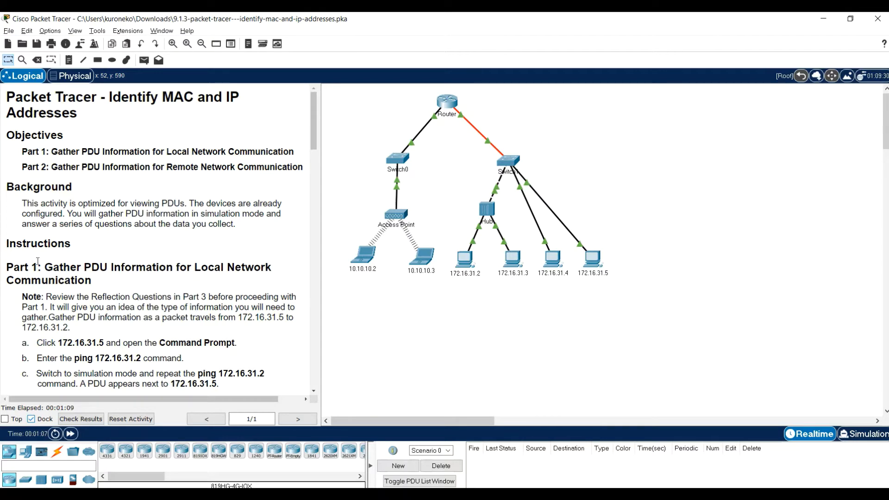
Open the Command Prompt on PC 172.16.31.5 and place its window beside the activity instructions
{"action": "scroll", "coordinate": [109, 263], "scroll_direction": "down", "scroll_amount": 2}
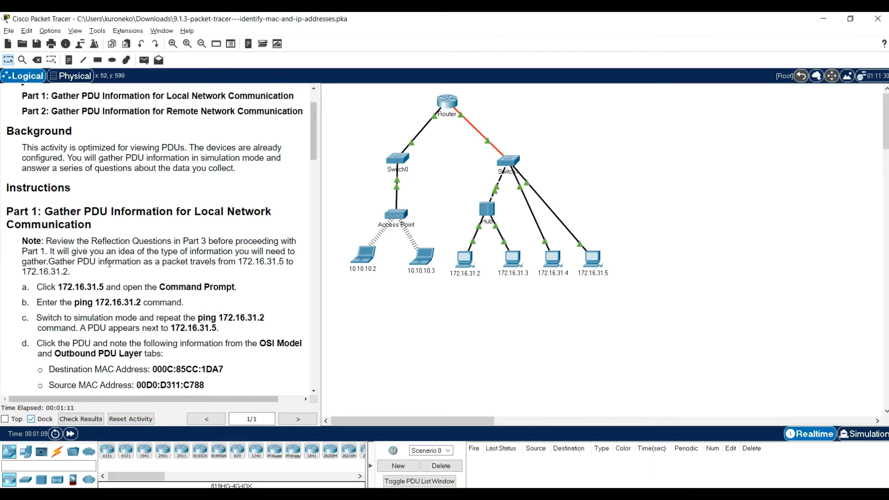
{"action": "scroll", "coordinate": [109, 263], "scroll_direction": "down", "scroll_amount": 1}
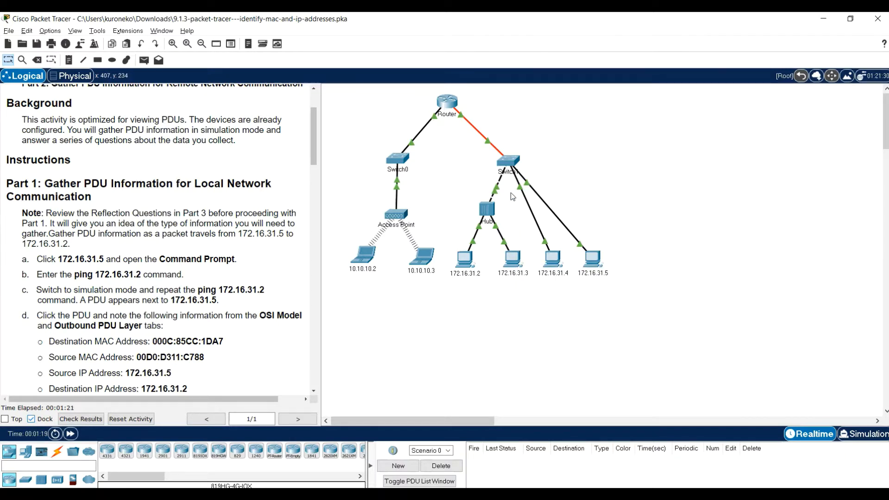
{"action": "scroll", "coordinate": [510, 192], "scroll_direction": "up", "scroll_amount": 3}
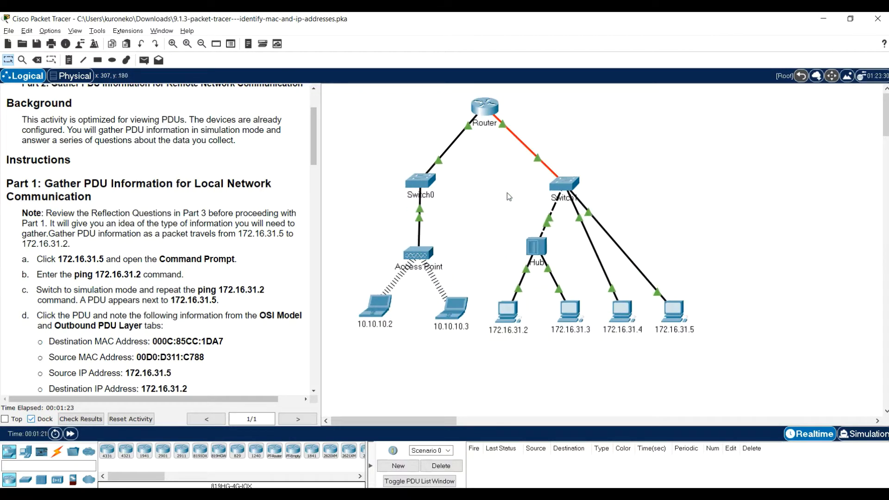
{"action": "scroll", "coordinate": [65, 164], "scroll_direction": "down", "scroll_amount": 2}
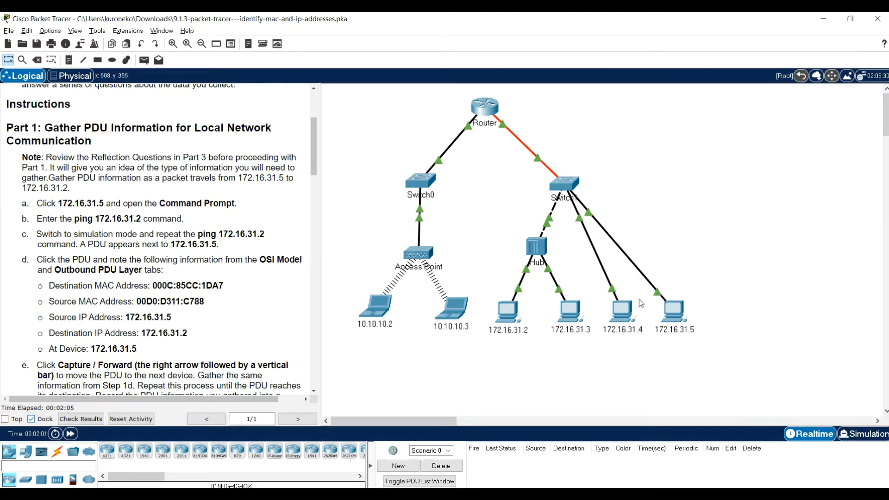
{"action": "mouse_move", "coordinate": [689, 308]}
{"action": "left_click", "coordinate": [677, 315]}
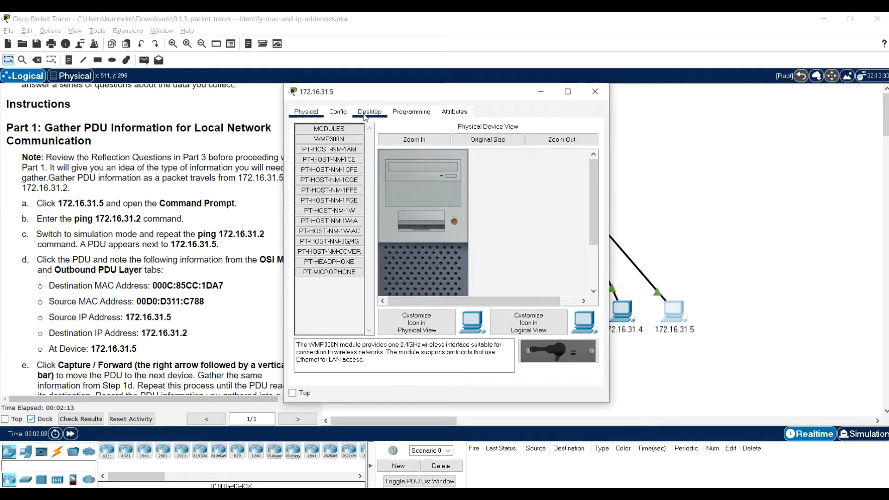
{"action": "left_click", "coordinate": [407, 113]}
{"action": "left_click", "coordinate": [369, 113]}
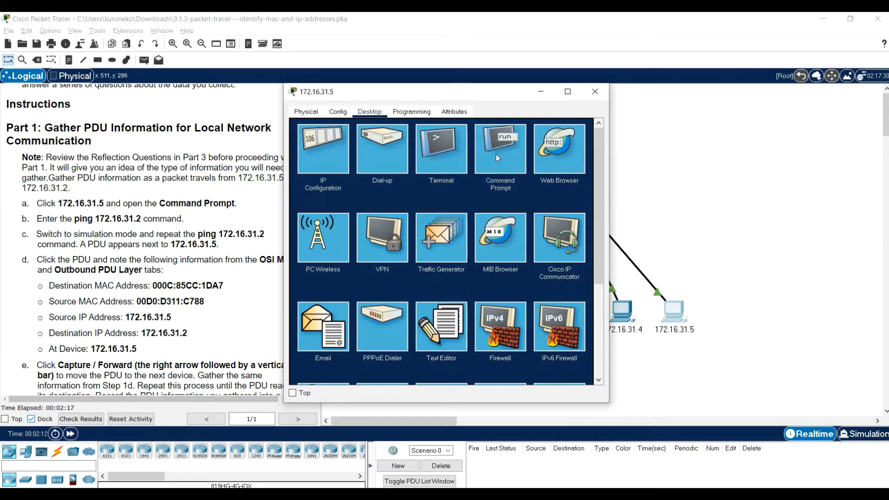
{"action": "left_click", "coordinate": [506, 164]}
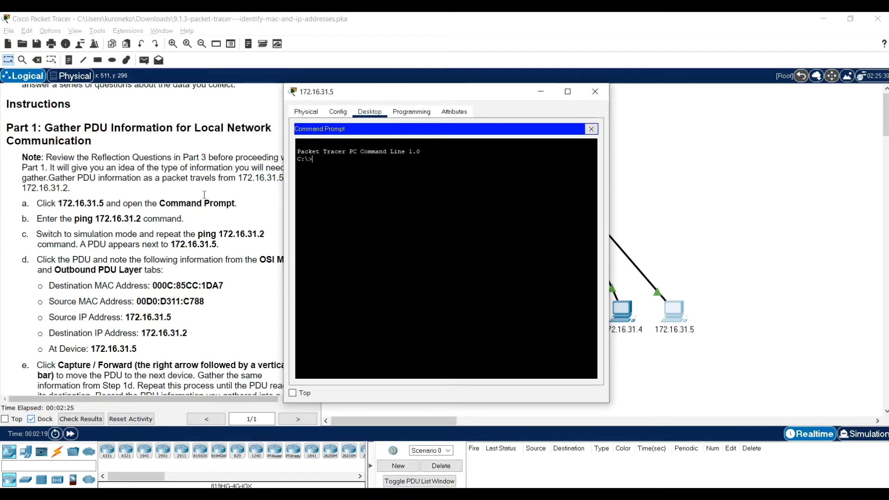
{"action": "left_click_drag", "start_coordinate": [376, 92], "coordinate": [104, 75]}
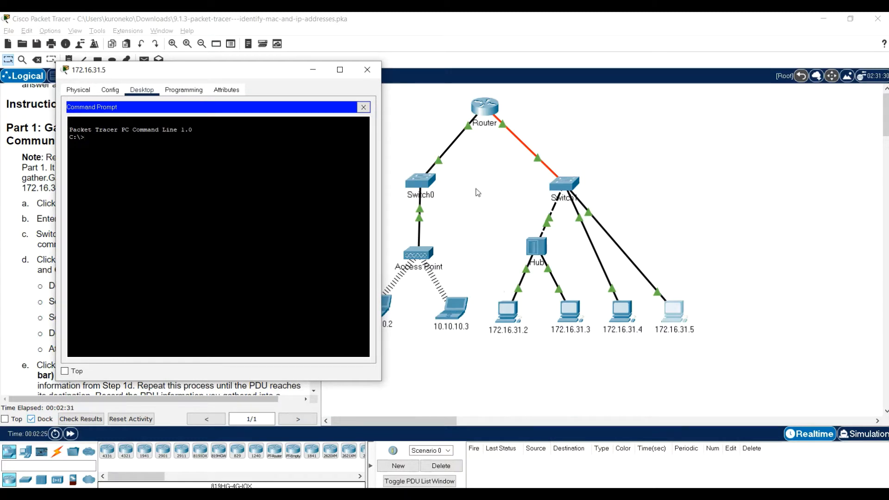
{"action": "left_click_drag", "start_coordinate": [255, 74], "coordinate": [536, 77]}
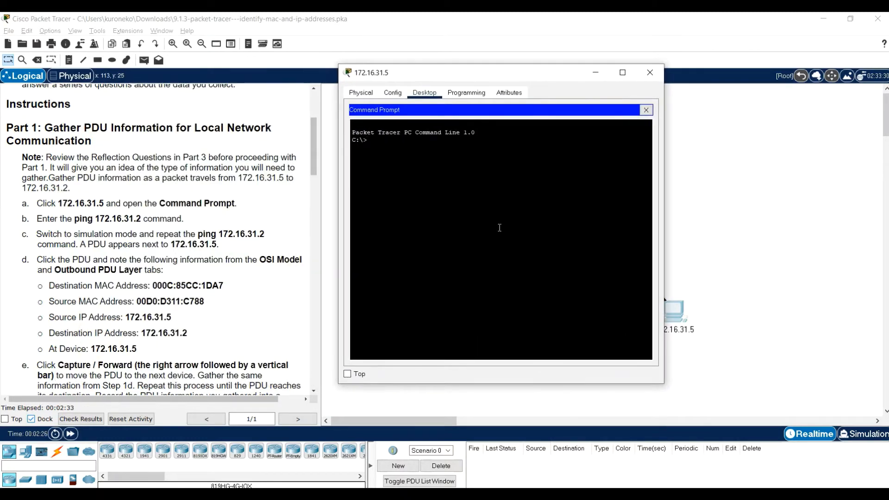
Ping 172.16.31.2 from the Command Prompt of PC 172.16.31.5
{"action": "type", "text": "ping 172.16"}
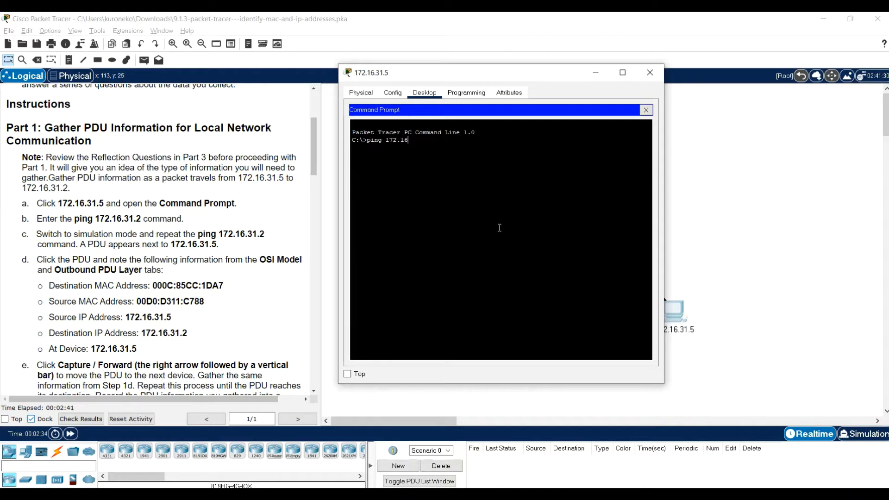
{"action": "type", "text": ".31.2"}
{"action": "key", "text": "Return"}
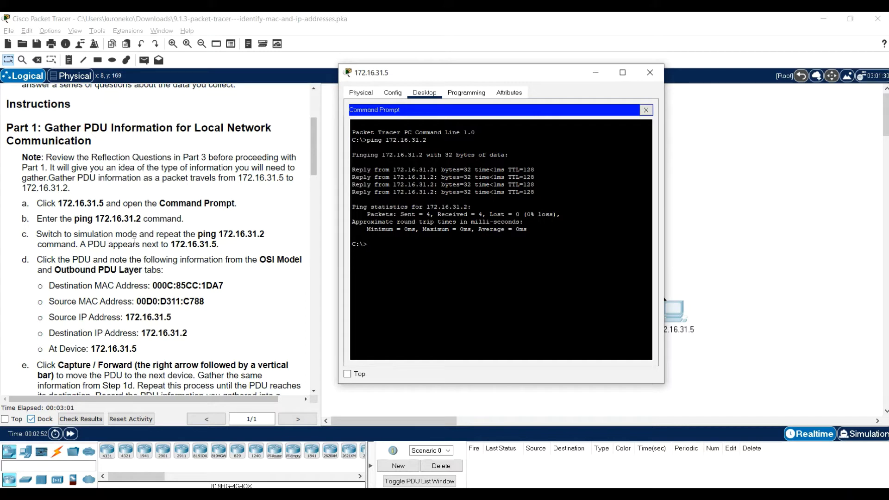
Switch to simulation mode and repeat the ping to 172.16.31.2 from PC 172.16.31.5, clearing its window off the topology
{"action": "left_click", "coordinate": [880, 439]}
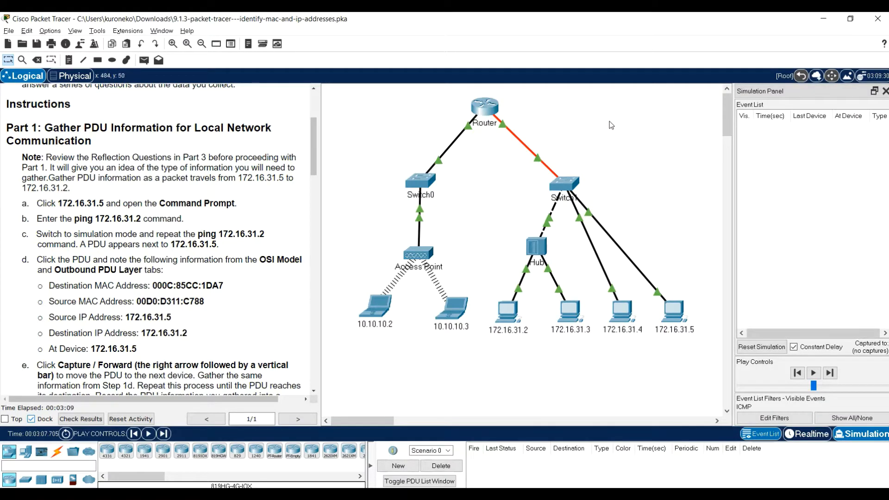
{"action": "left_click", "coordinate": [668, 315]}
{"action": "key", "text": "Up"}
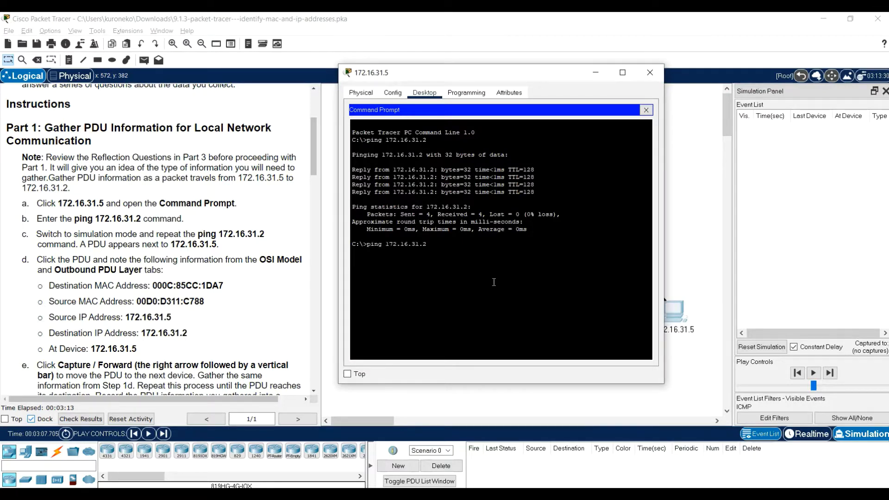
{"action": "key", "text": "Return"}
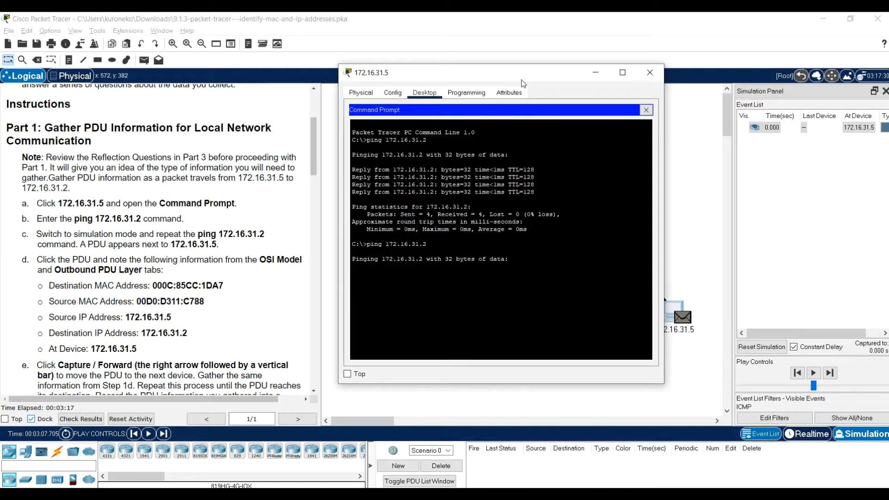
{"action": "left_click_drag", "start_coordinate": [521, 81], "coordinate": [424, 74]}
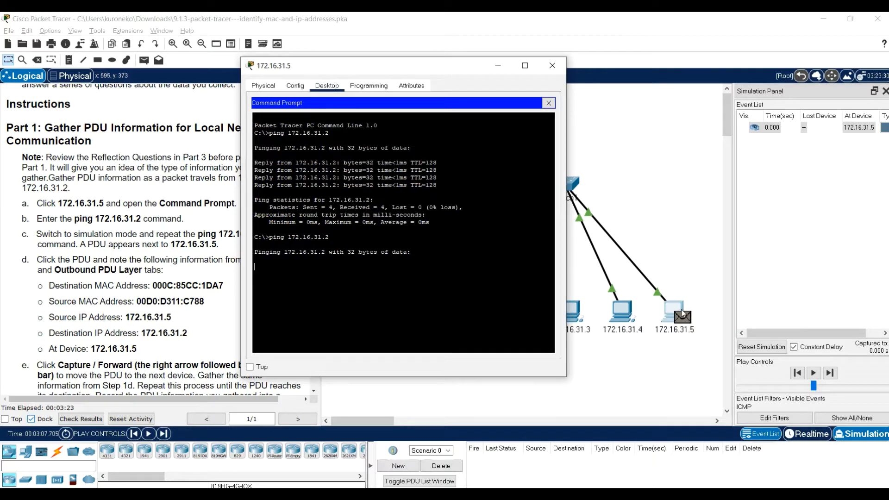
{"action": "left_click_drag", "start_coordinate": [432, 67], "coordinate": [500, 62]}
{"action": "left_click", "coordinate": [566, 56]}
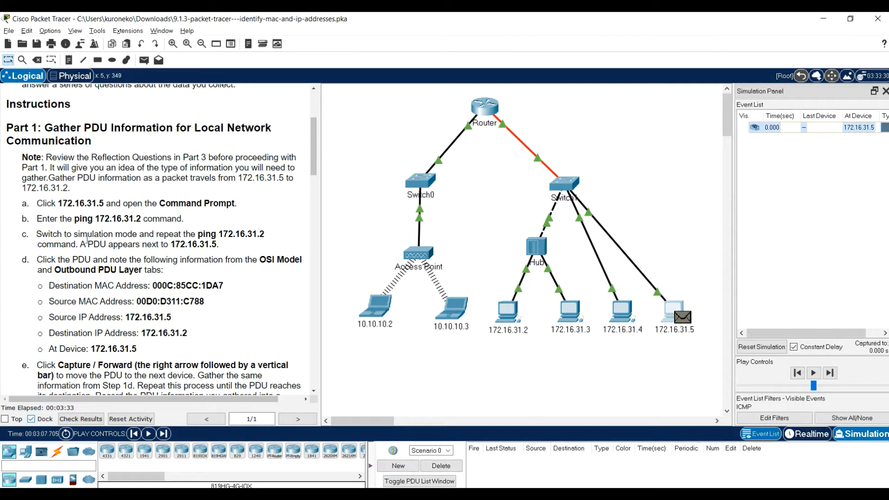
Examine the PDU at 172.16.31.5, checking the source and destination MAC and IP addresses in its OSI model and outbound details
{"action": "scroll", "coordinate": [70, 256], "scroll_direction": "down", "scroll_amount": 2}
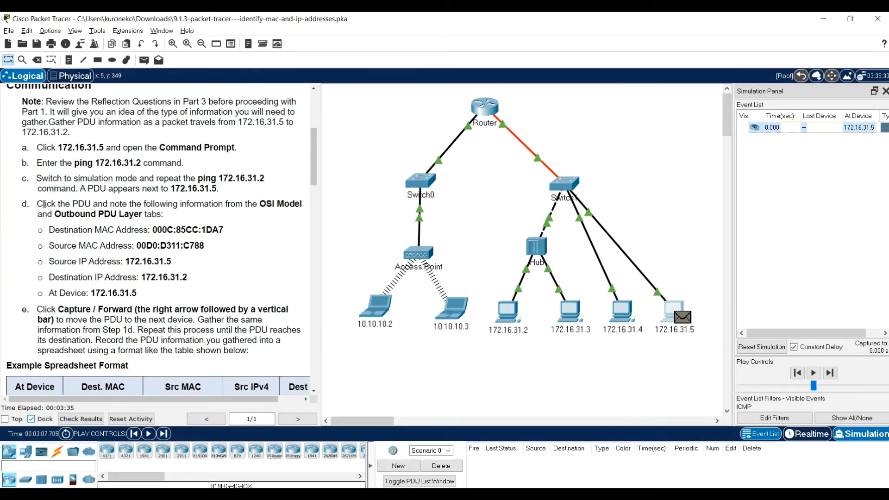
{"action": "left_click", "coordinate": [682, 318]}
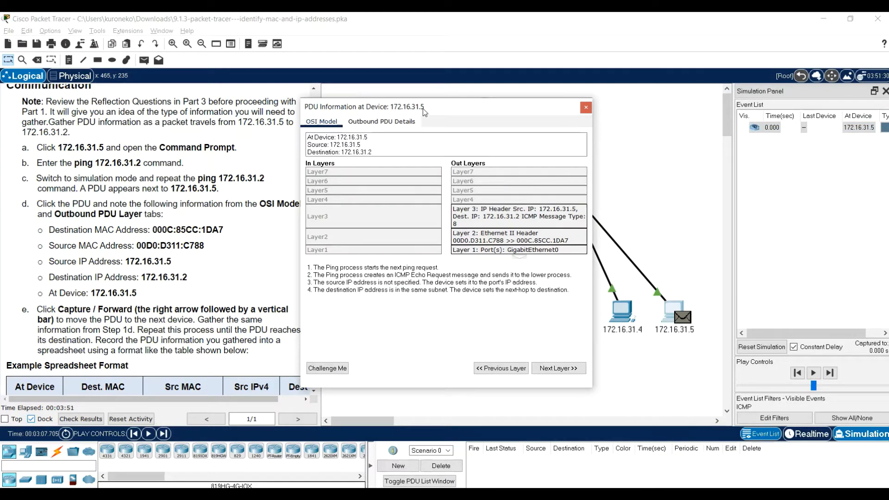
{"action": "left_click_drag", "start_coordinate": [423, 111], "coordinate": [452, 103]}
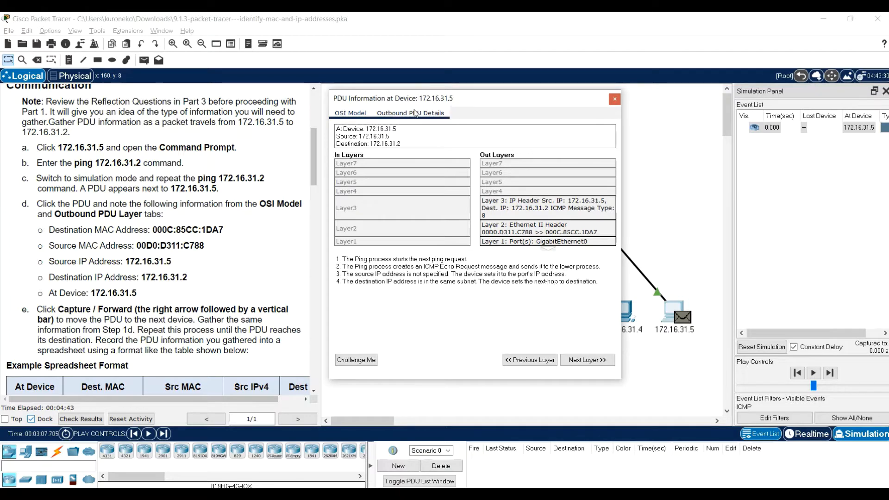
{"action": "left_click", "coordinate": [416, 113]}
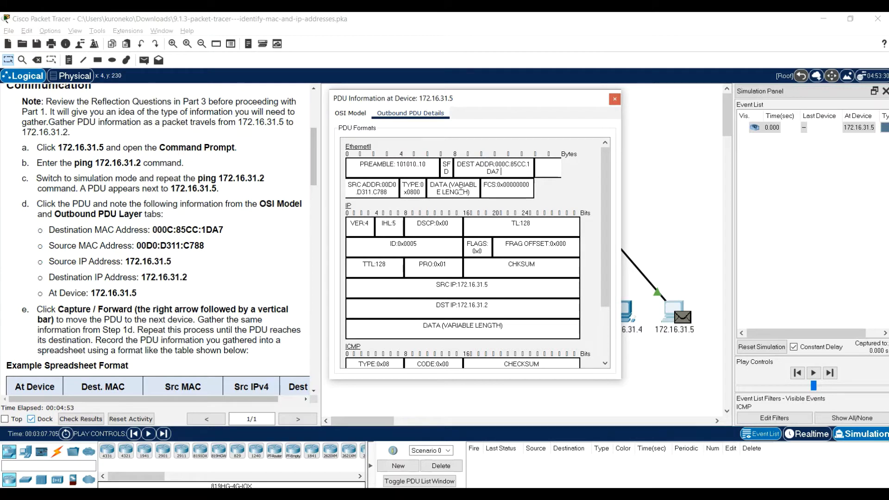
{"action": "left_click", "coordinate": [398, 194]}
{"action": "scroll", "coordinate": [556, 185], "scroll_direction": "down", "scroll_amount": 1}
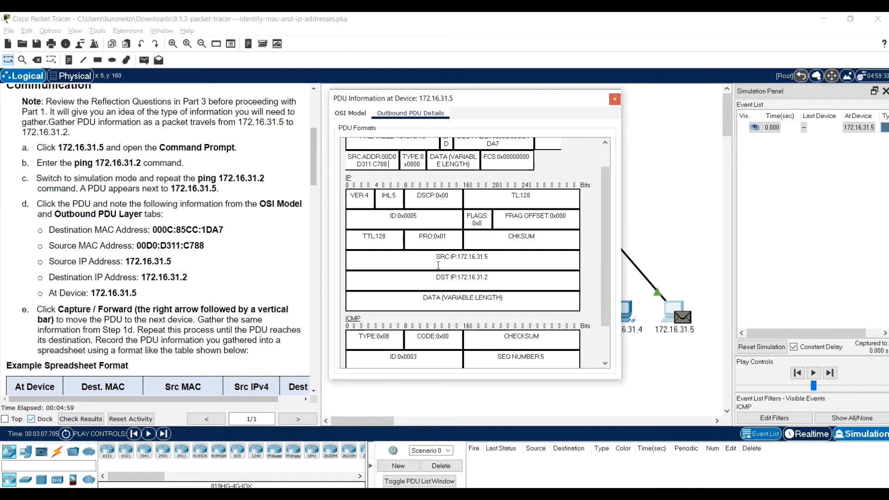
{"action": "double_click", "coordinate": [493, 253]}
{"action": "left_click", "coordinate": [475, 277]}
{"action": "left_click", "coordinate": [497, 277]}
{"action": "scroll", "coordinate": [178, 273], "scroll_direction": "down", "scroll_amount": 2}
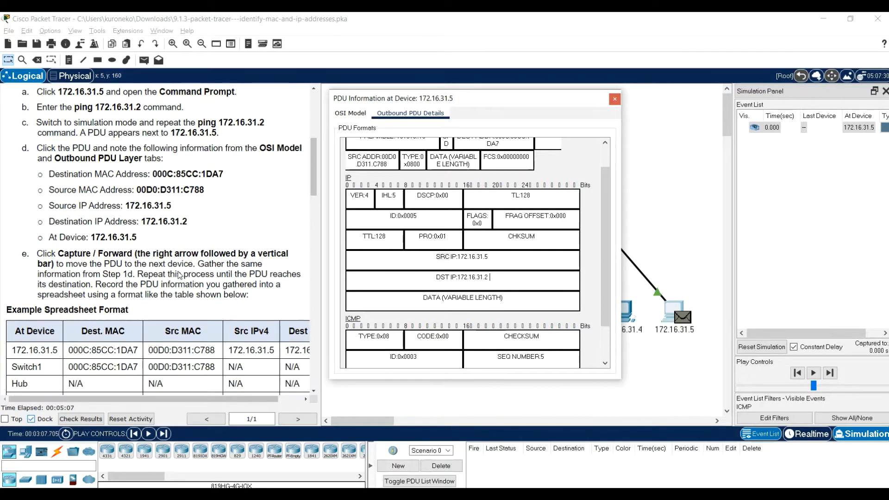
{"action": "left_click", "coordinate": [614, 99]}
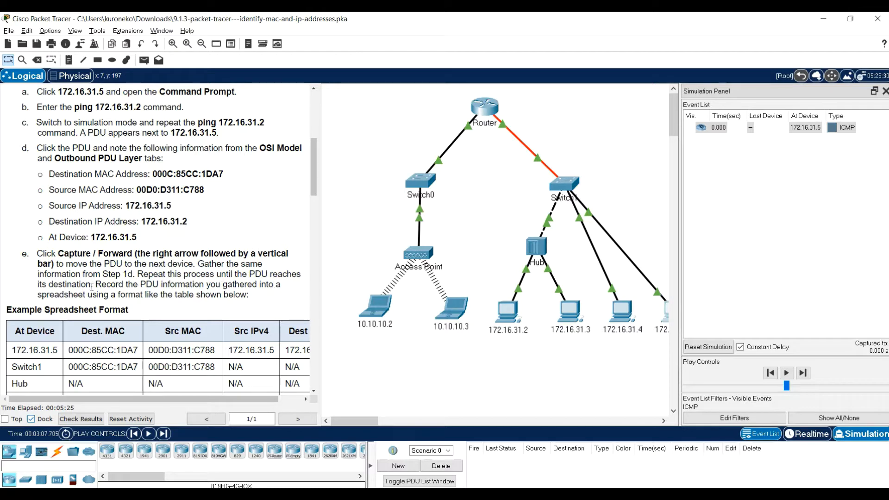
Capture the next simulation event to move the PDU on from 172.16.31.5, following step e of the instructions
{"action": "scroll", "coordinate": [77, 287], "scroll_direction": "down", "scroll_amount": 1}
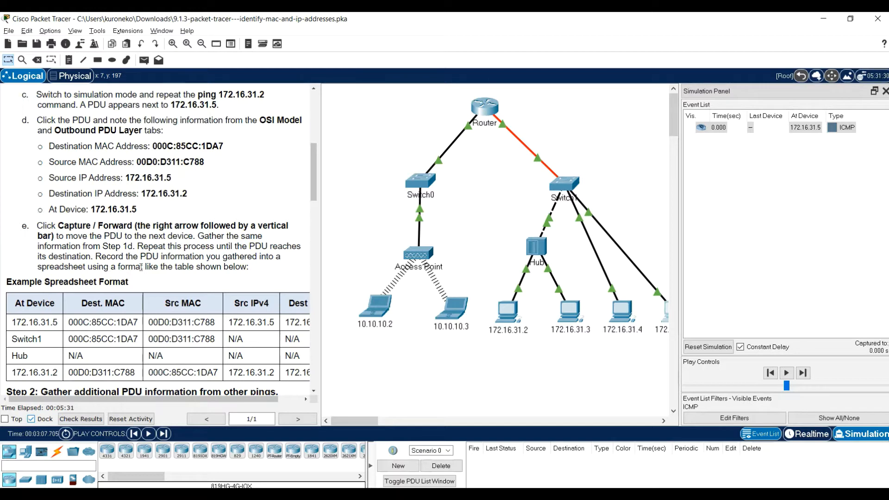
{"action": "scroll", "coordinate": [236, 266], "scroll_direction": "down", "scroll_amount": 1}
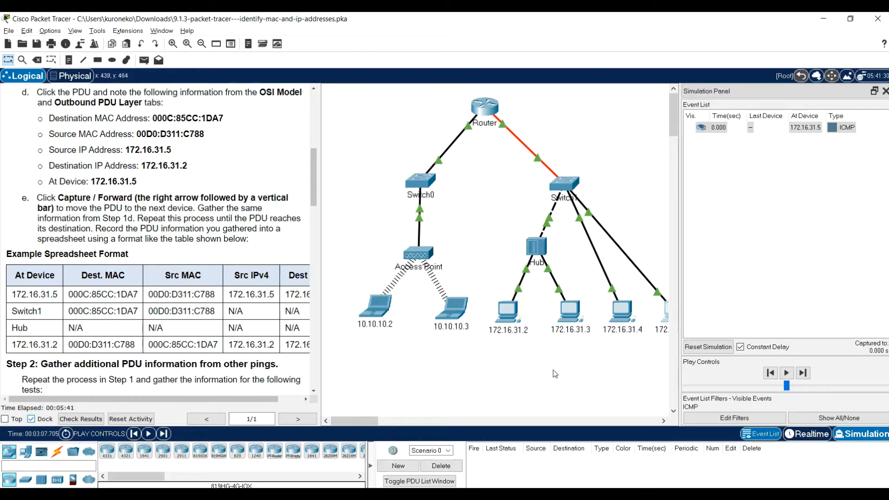
{"action": "mouse_move", "coordinate": [363, 421]}
{"action": "left_mouse_down"}
{"action": "mouse_move", "coordinate": [410, 423]}
{"action": "mouse_move", "coordinate": [373, 422]}
{"action": "left_mouse_up"}
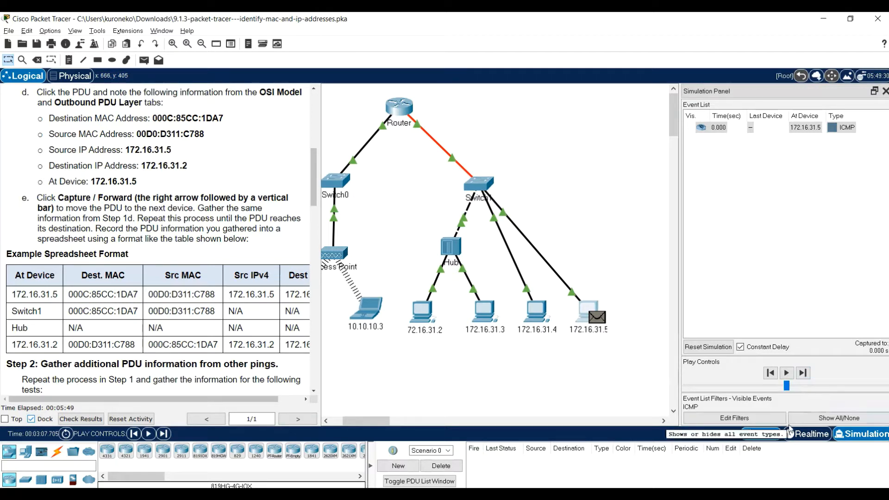
{"action": "left_click", "coordinate": [163, 434]}
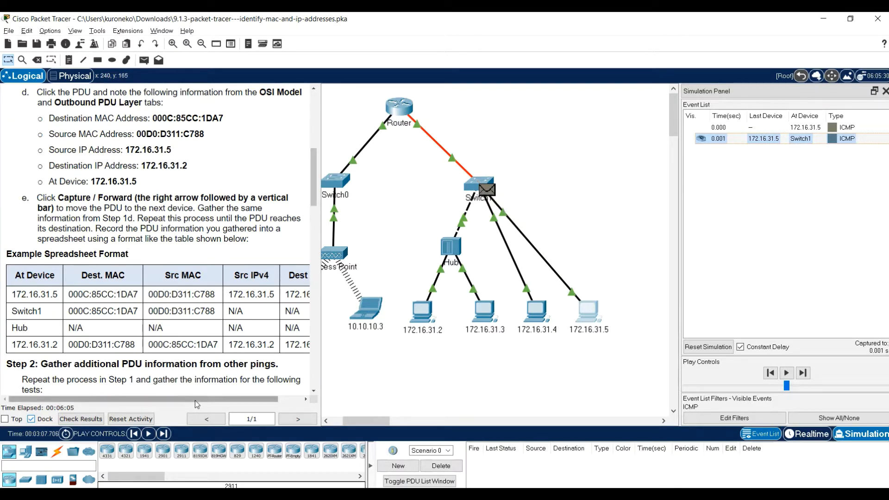
Examine the PDU at Switch1 in its OSI model and outbound details, comparing the addresses with the example spreadsheet table
{"action": "left_click_drag", "start_coordinate": [196, 399], "coordinate": [222, 399]}
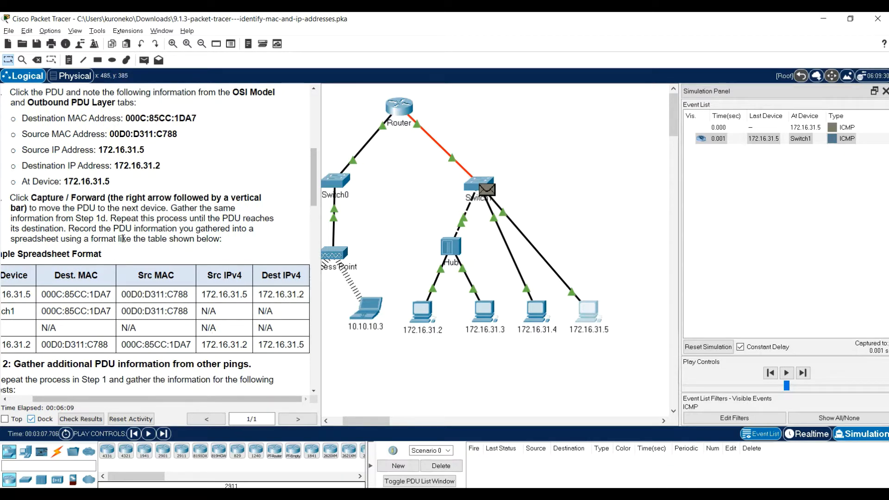
{"action": "left_click_drag", "start_coordinate": [283, 402], "coordinate": [259, 402]}
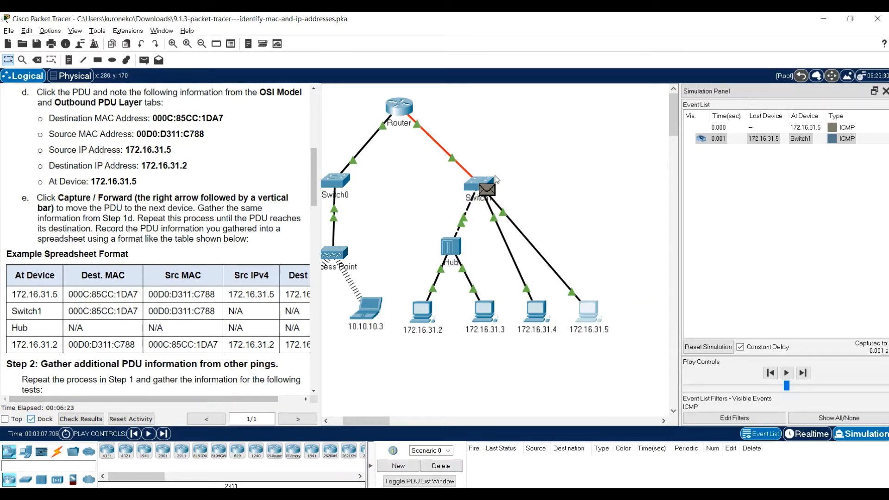
{"action": "left_click", "coordinate": [482, 191]}
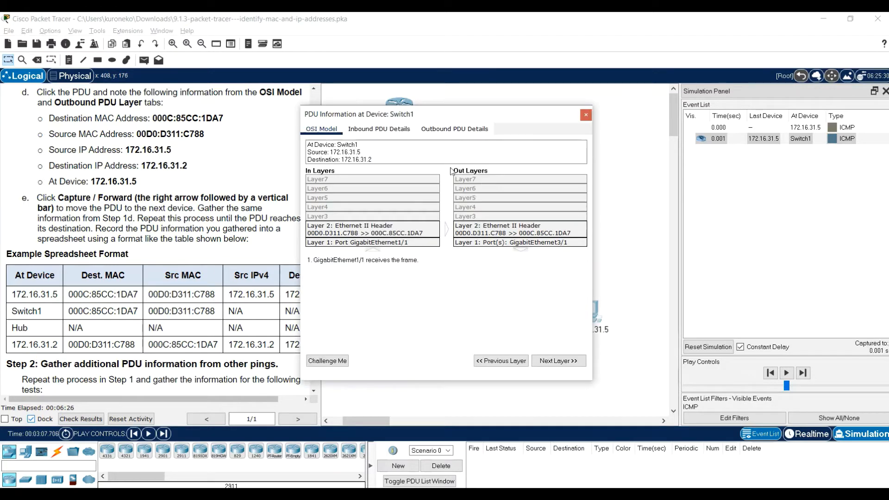
{"action": "left_click_drag", "start_coordinate": [400, 116], "coordinate": [489, 89]}
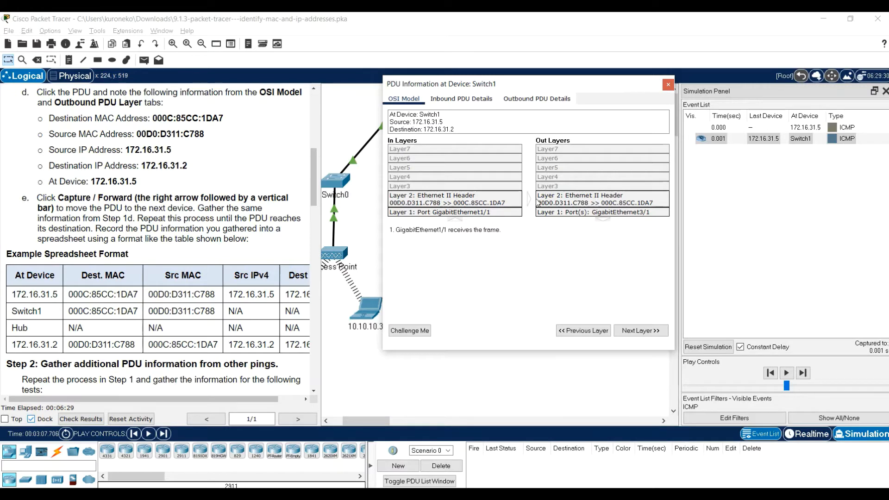
{"action": "left_click", "coordinate": [527, 101]}
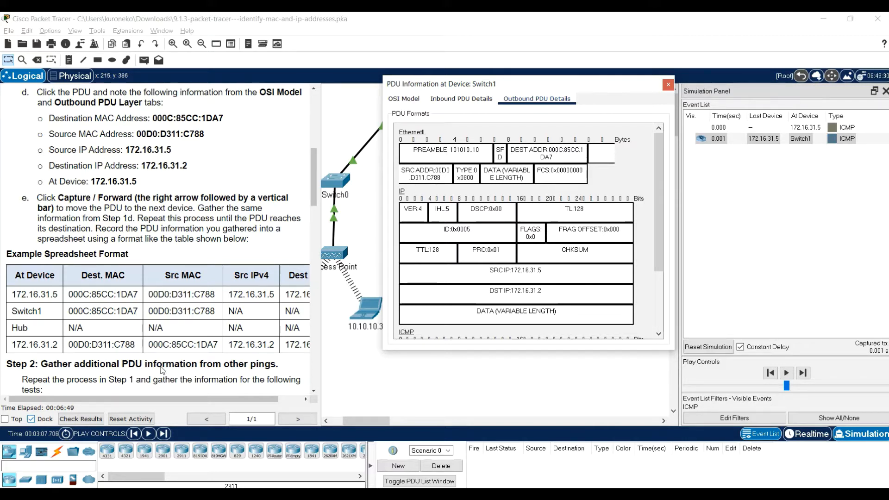
{"action": "left_click", "coordinate": [190, 403]}
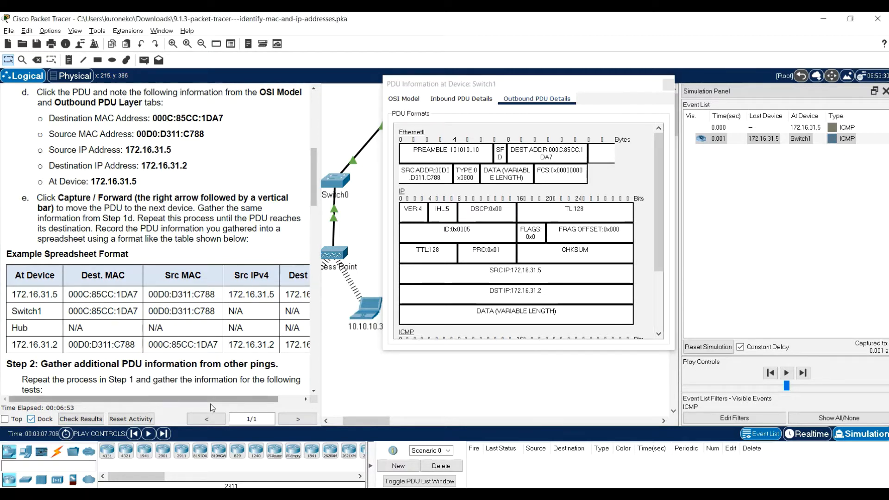
{"action": "scroll", "coordinate": [210, 404], "scroll_direction": "right", "scroll_amount": 1}
{"action": "scroll", "coordinate": [170, 404], "scroll_direction": "right", "scroll_amount": 1}
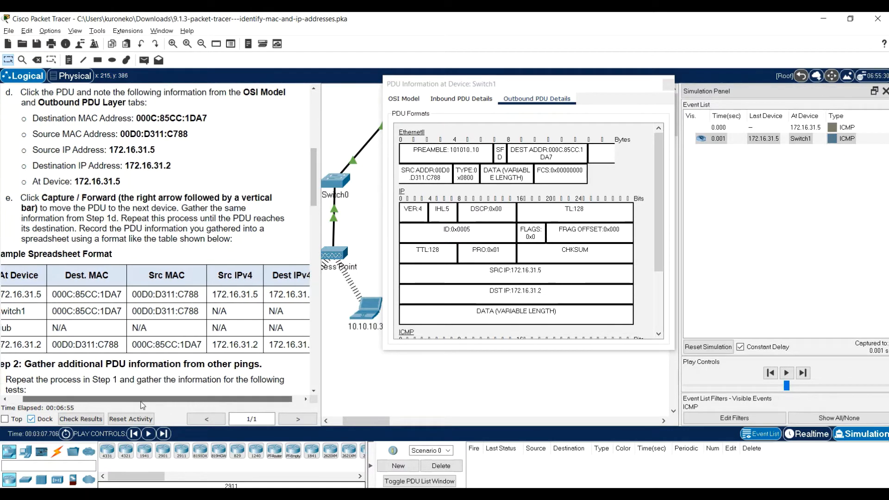
{"action": "scroll", "coordinate": [143, 405], "scroll_direction": "left", "scroll_amount": 1}
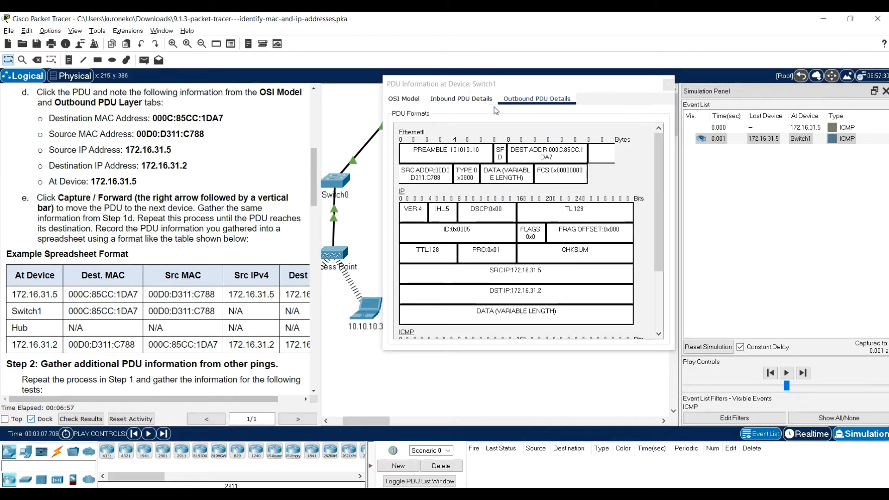
Recheck the PDU's OSI model at Switch1, close its details, and capture the next event to move it to the Hub
{"action": "left_click", "coordinate": [418, 104]}
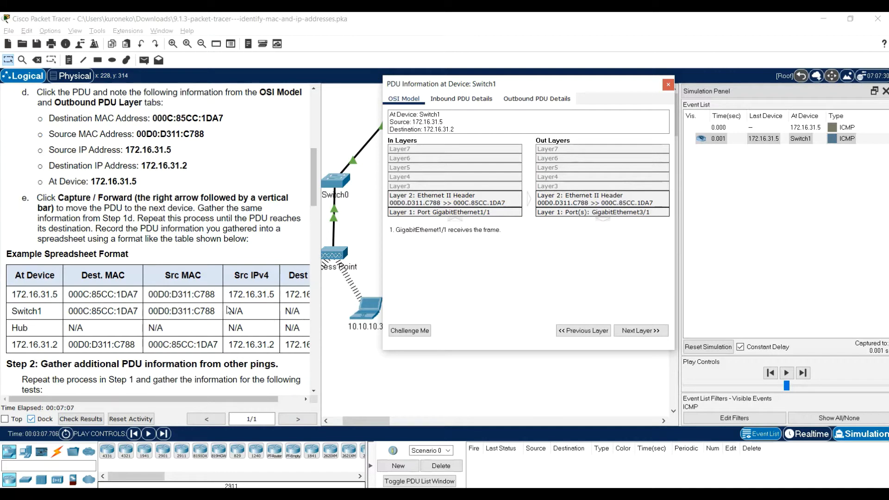
{"action": "left_click", "coordinate": [671, 82]}
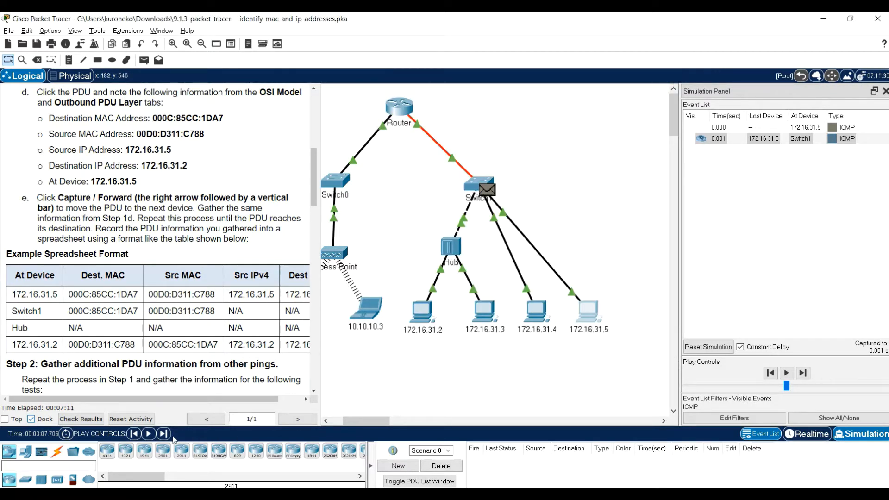
{"action": "left_click", "coordinate": [163, 433]}
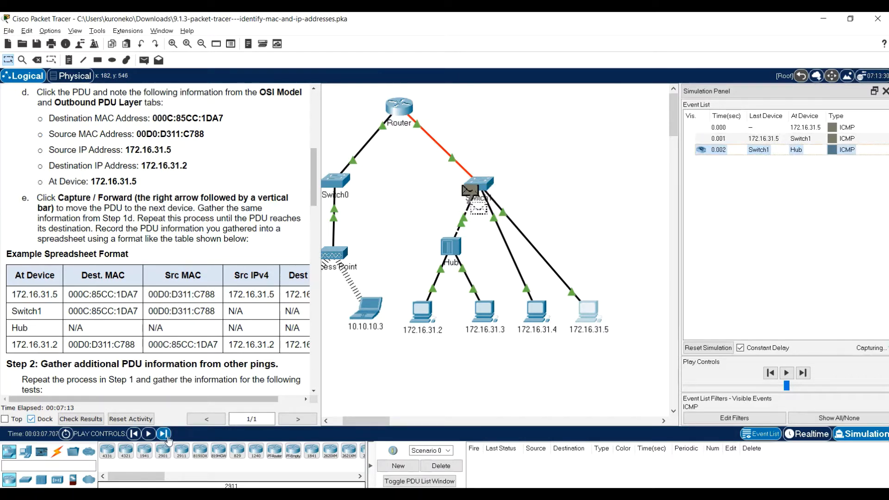
Examine the PDU's OSI model at the Hub and compare it with the Hub row of the example spreadsheet table
{"action": "left_click", "coordinate": [460, 252]}
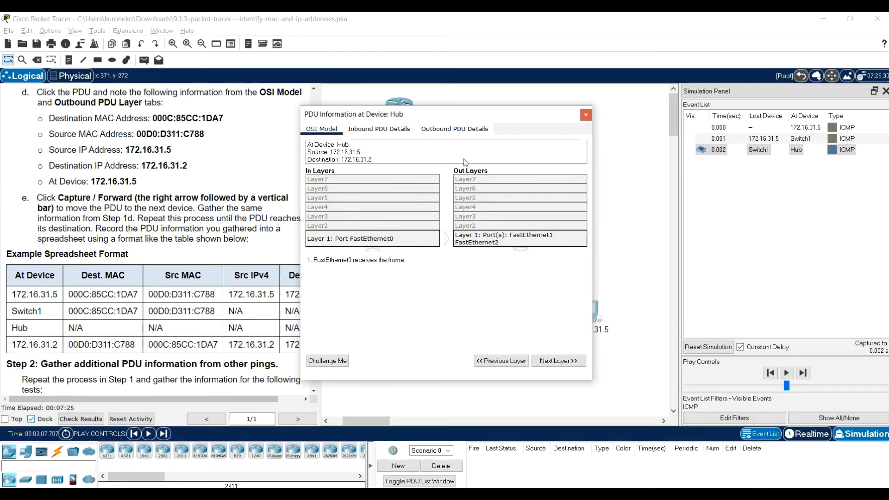
{"action": "left_click_drag", "start_coordinate": [465, 112], "coordinate": [546, 79]}
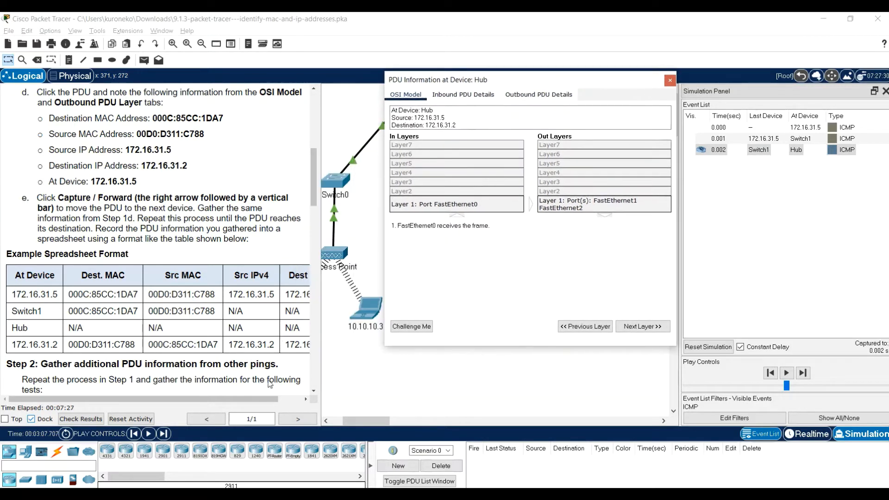
{"action": "left_click_drag", "start_coordinate": [247, 400], "coordinate": [274, 400]}
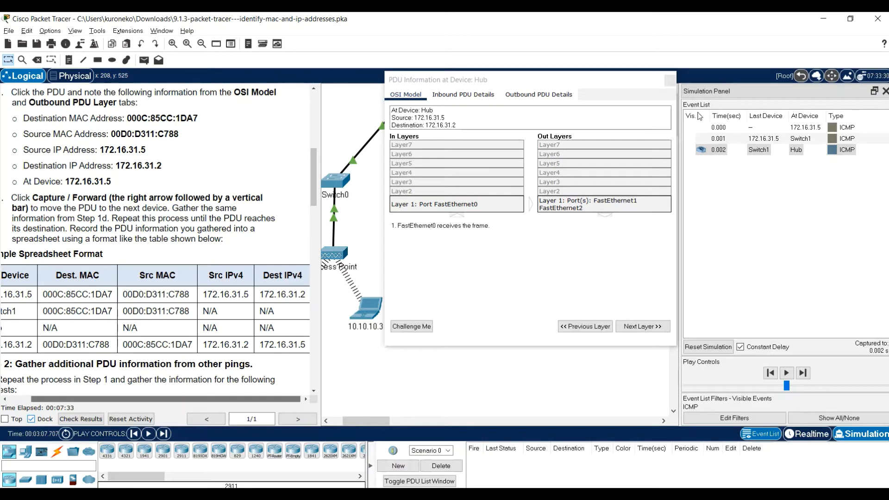
{"action": "left_click_drag", "start_coordinate": [235, 398], "coordinate": [213, 399]}
{"action": "left_click", "coordinate": [669, 80]}
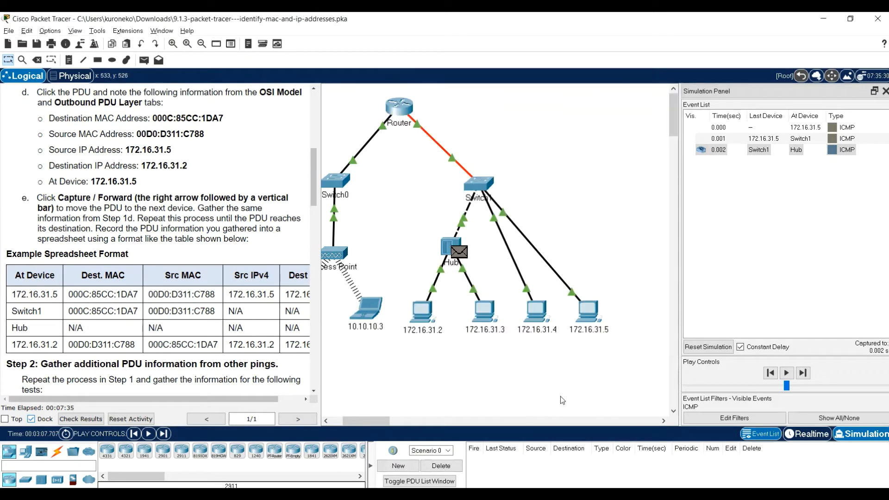
Capture the next event to forward the PDU from the Hub and examine the OSI model at 172.16.31.2
{"action": "left_click", "coordinate": [164, 434]}
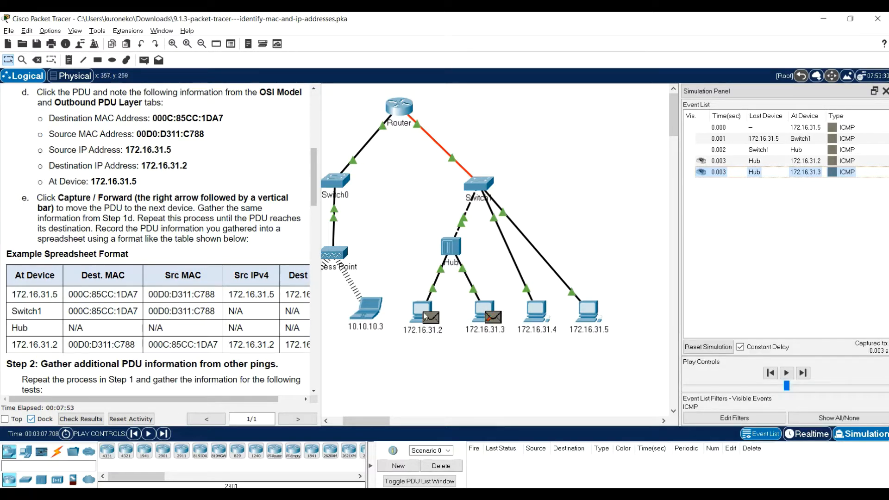
{"action": "left_click", "coordinate": [432, 320]}
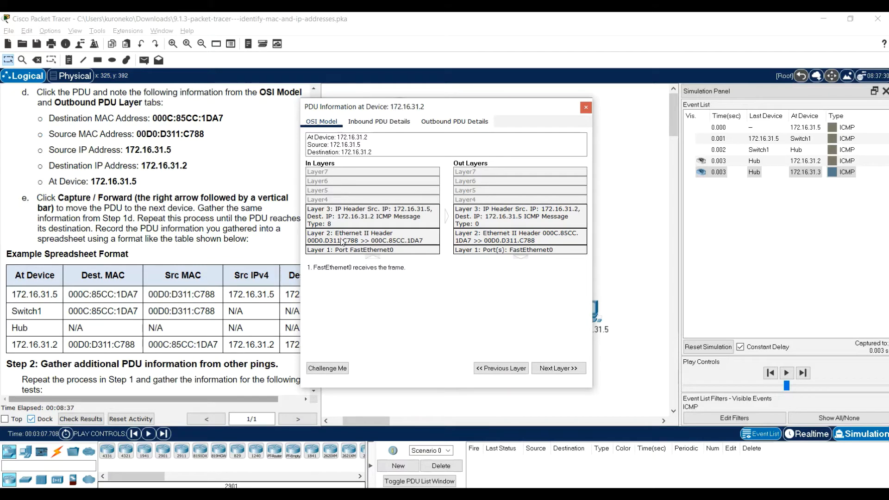
{"action": "left_click", "coordinate": [586, 107]}
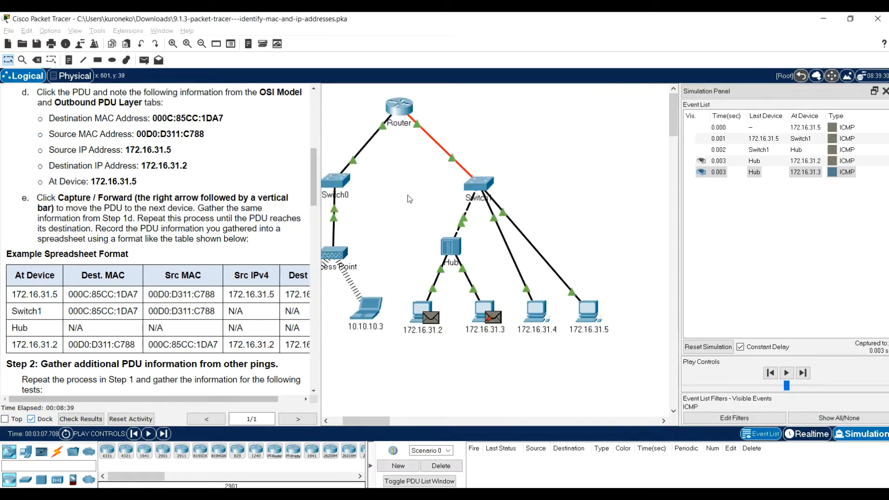
Read the Step 2 instructions on which additional pings to run and gather PDU information for
{"action": "scroll", "coordinate": [203, 280], "scroll_direction": "down", "scroll_amount": 1}
{"action": "left_click_drag", "start_coordinate": [190, 253], "coordinate": [191, 261]}
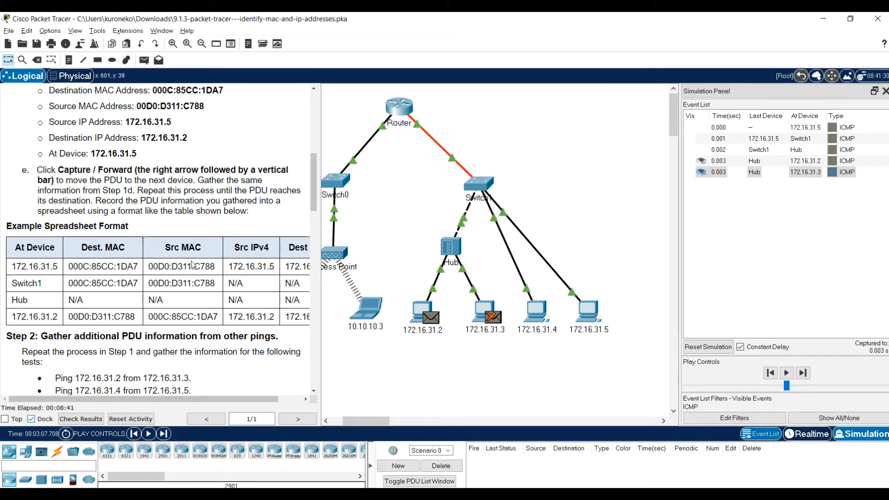
{"action": "left_click", "coordinate": [193, 355]}
{"action": "scroll", "coordinate": [187, 343], "scroll_direction": "down", "scroll_amount": 2}
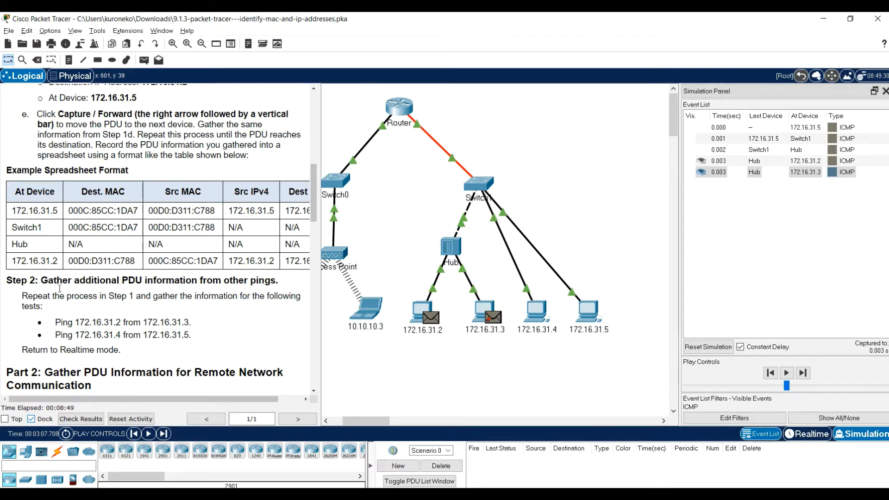
{"action": "scroll", "coordinate": [140, 261], "scroll_direction": "down", "scroll_amount": 1}
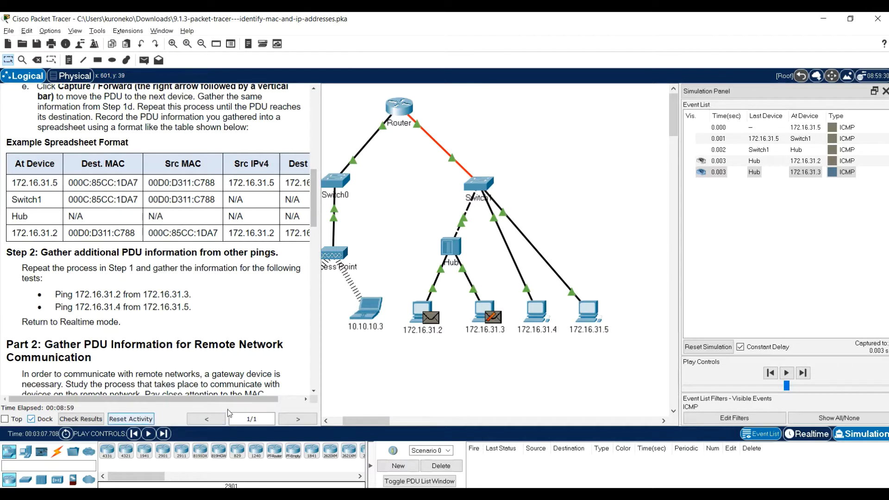
Advance the simulation until the ping reply gets back to 172.16.31.5, and check that PC's Command Prompt
{"action": "left_click", "coordinate": [163, 439]}
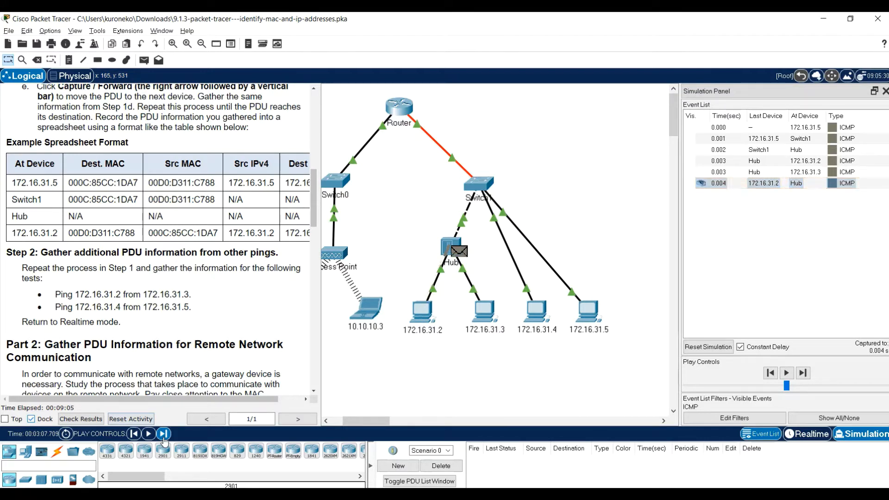
{"action": "left_click", "coordinate": [164, 438]}
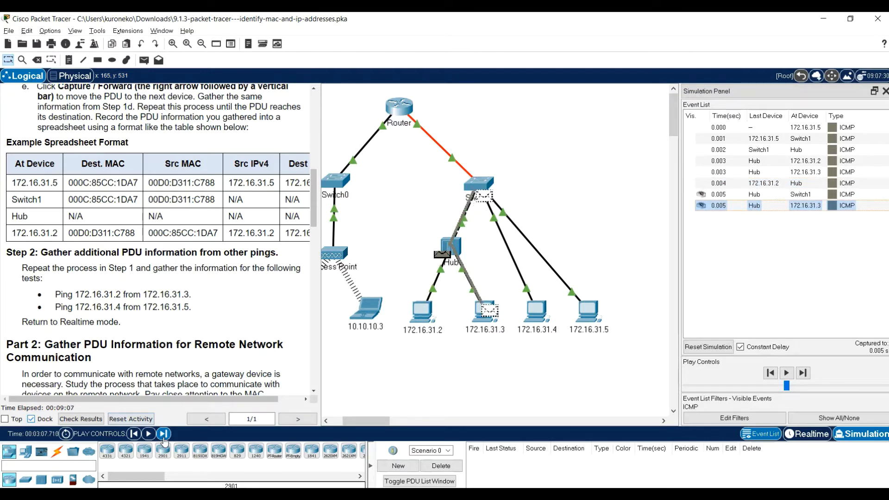
{"action": "left_click", "coordinate": [164, 439]}
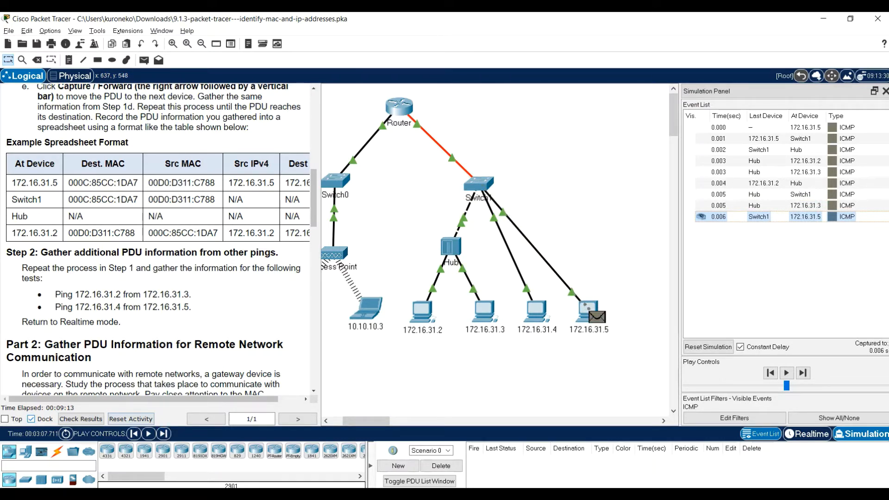
{"action": "left_click", "coordinate": [592, 315]}
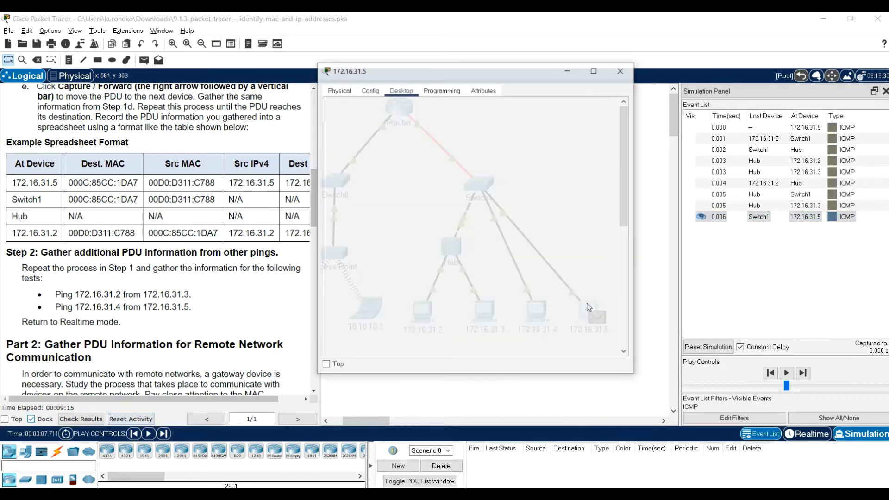
Advance the simulation to move the next ping request on to Switch1, recheck the Command Prompt of 172.16.31.5 and close it
{"action": "left_click", "coordinate": [164, 434]}
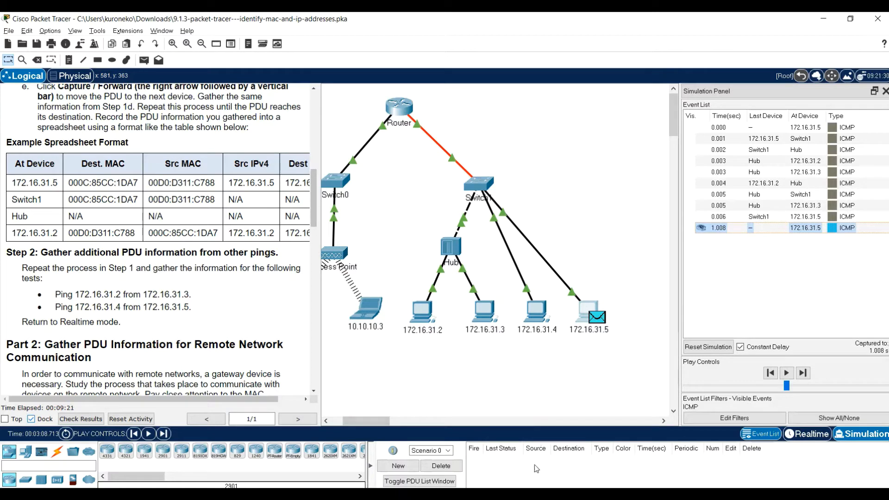
{"action": "left_click", "coordinate": [583, 315]}
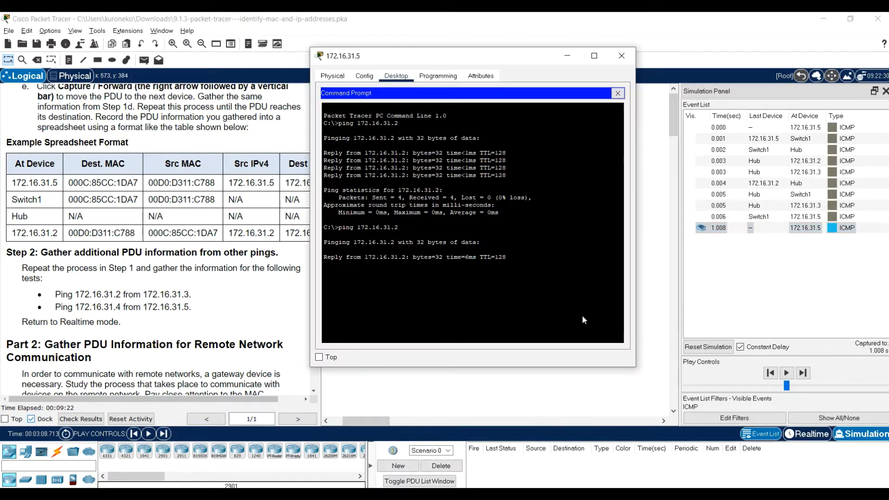
{"action": "left_click", "coordinate": [150, 434]}
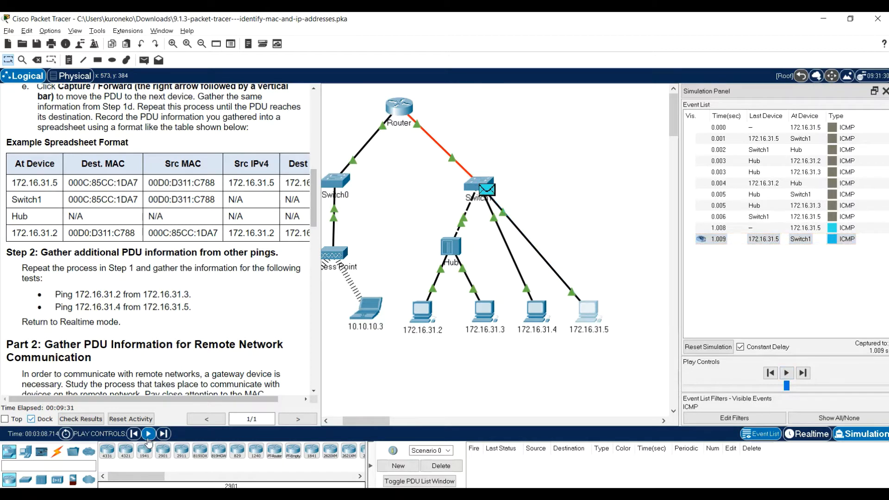
{"action": "left_click", "coordinate": [594, 304]}
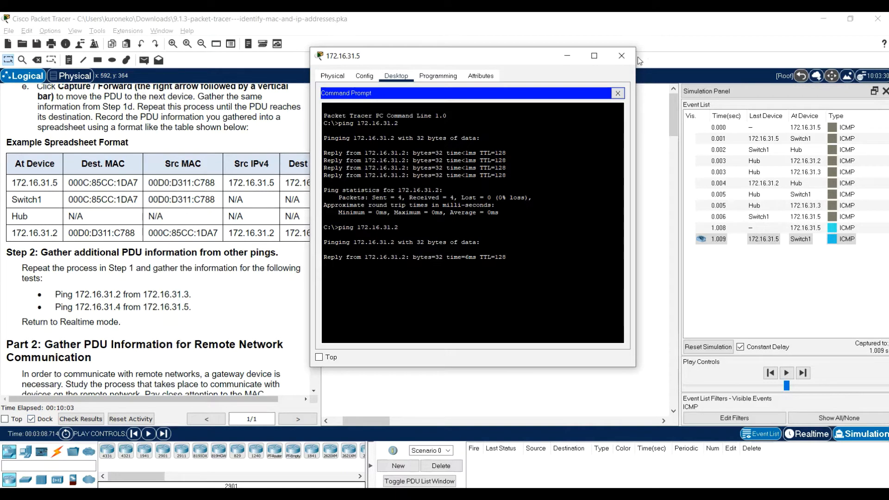
{"action": "left_click", "coordinate": [623, 56]}
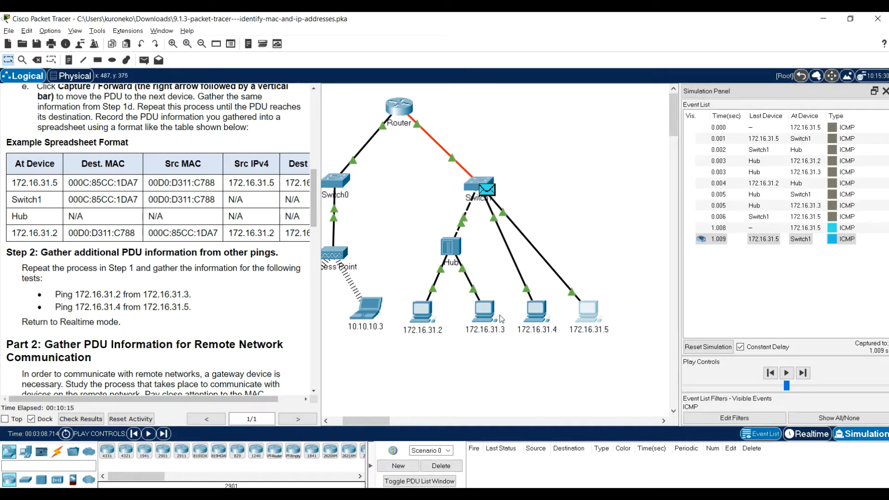
Ping 172.16.31.2 from the Command Prompt of PC 172.16.31.3 in Realtime mode
{"action": "left_click", "coordinate": [483, 323]}
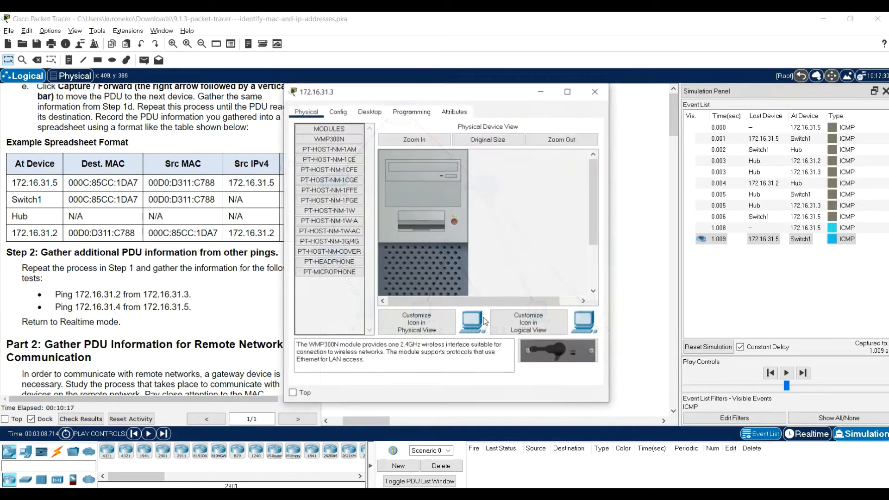
{"action": "left_click", "coordinate": [369, 113]}
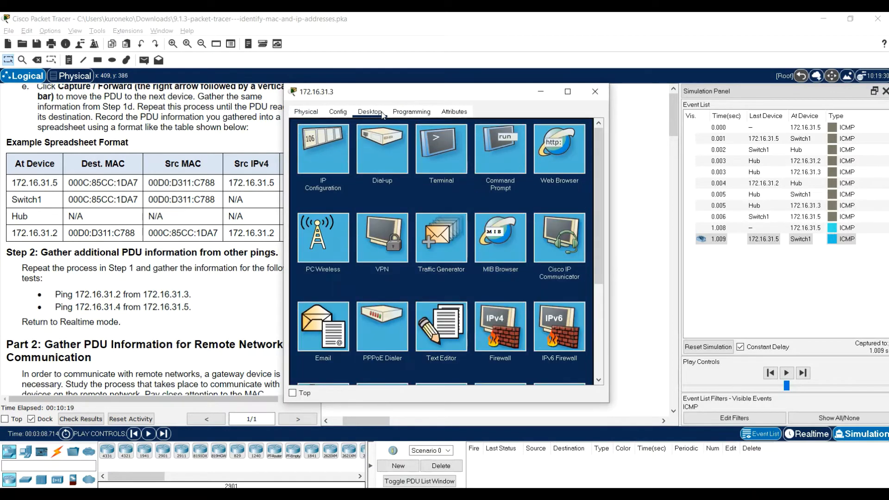
{"action": "left_click", "coordinate": [500, 165]}
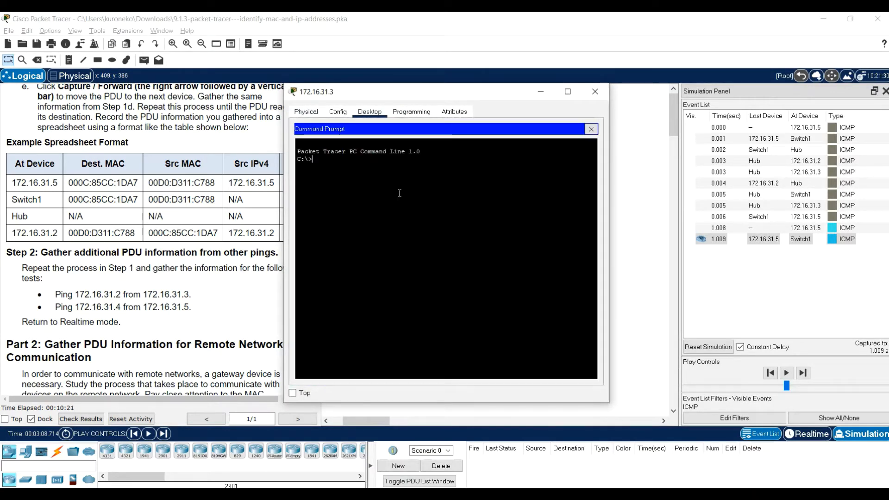
{"action": "type", "text": "ping 172."}
{"action": "left_click", "coordinate": [811, 434]}
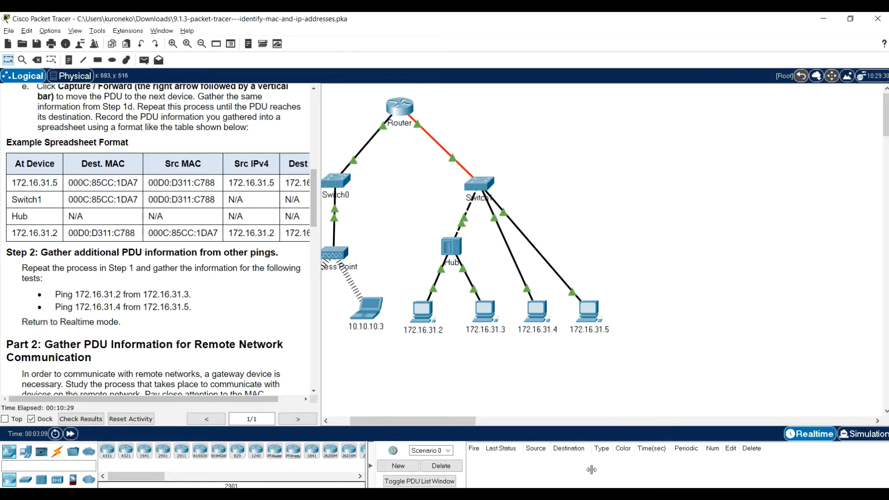
{"action": "left_click", "coordinate": [583, 452]}
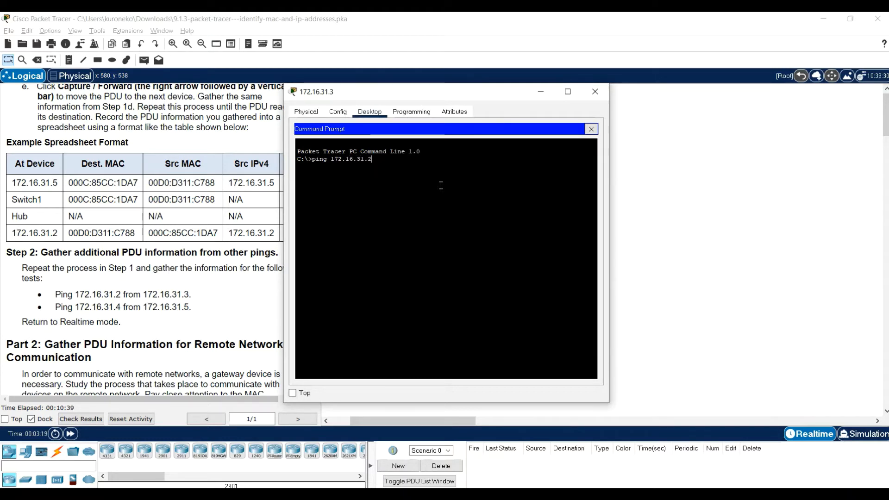
{"action": "key", "text": "Return"}
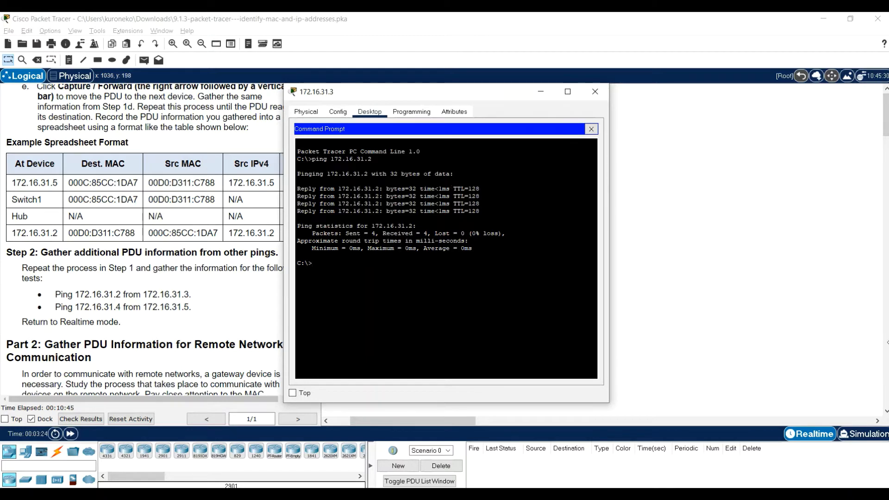
Switch to simulation mode and repeat the ping to 172.16.31.2 from PC 172.16.31.3, moving its window off the topology
{"action": "left_click", "coordinate": [884, 433]}
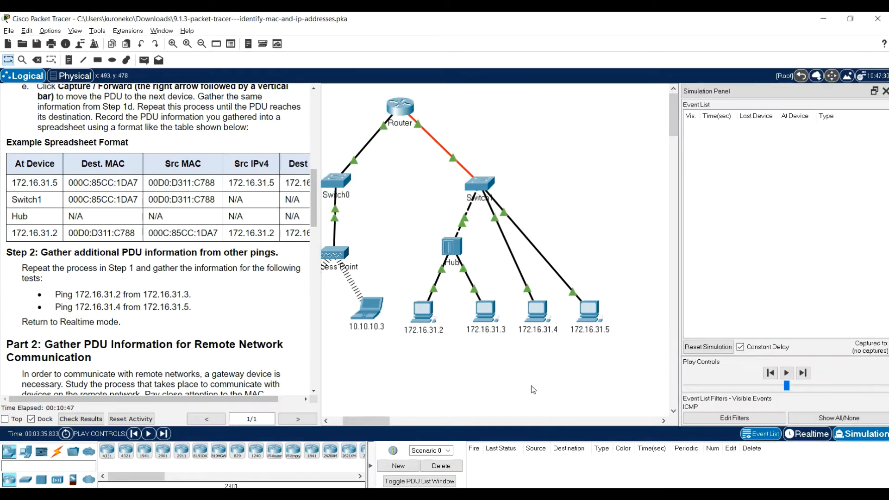
{"action": "left_click", "coordinate": [485, 319]}
{"action": "key", "text": "Up"}
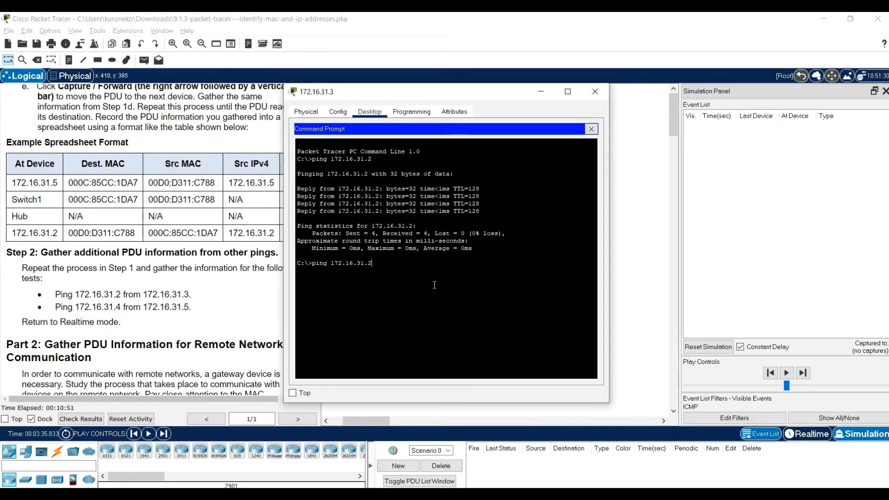
{"action": "key", "text": "Return"}
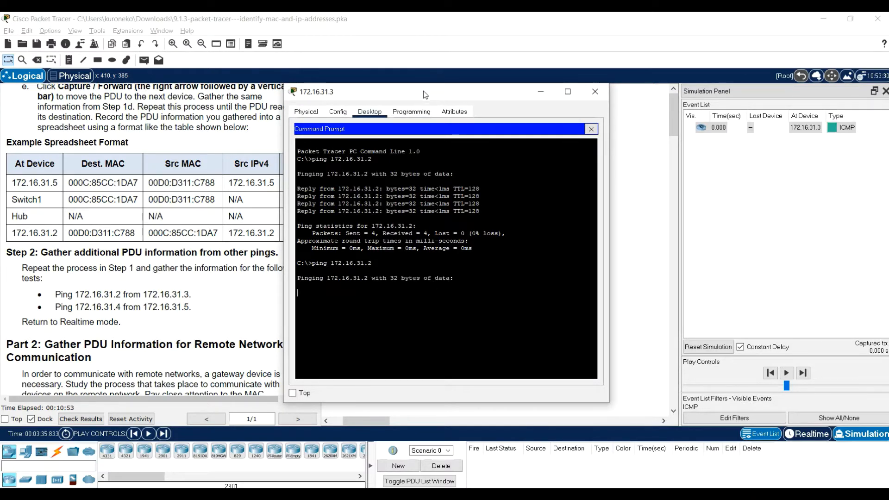
{"action": "left_click_drag", "start_coordinate": [425, 95], "coordinate": [740, 87]}
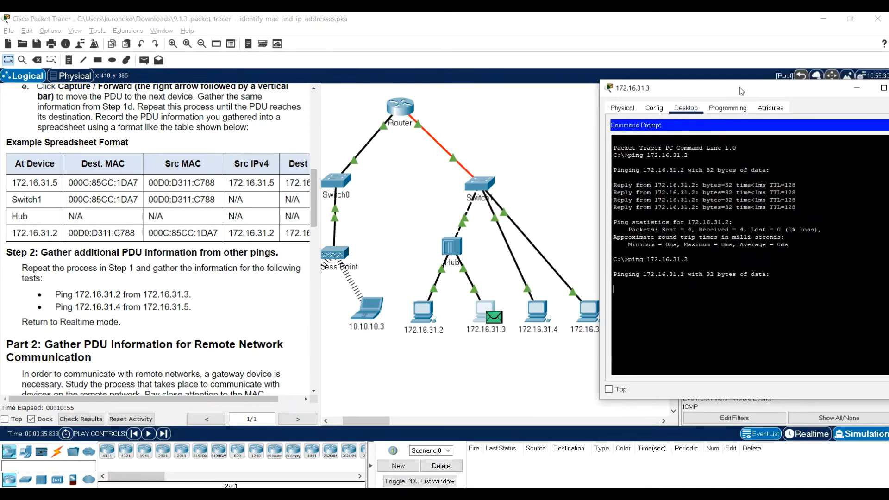
Open the PDU information at PC 172.16.31.3, then switch to Excel and enter 172.16.31.3 in cell B9 as the second table's first device
{"action": "left_click", "coordinate": [494, 318]}
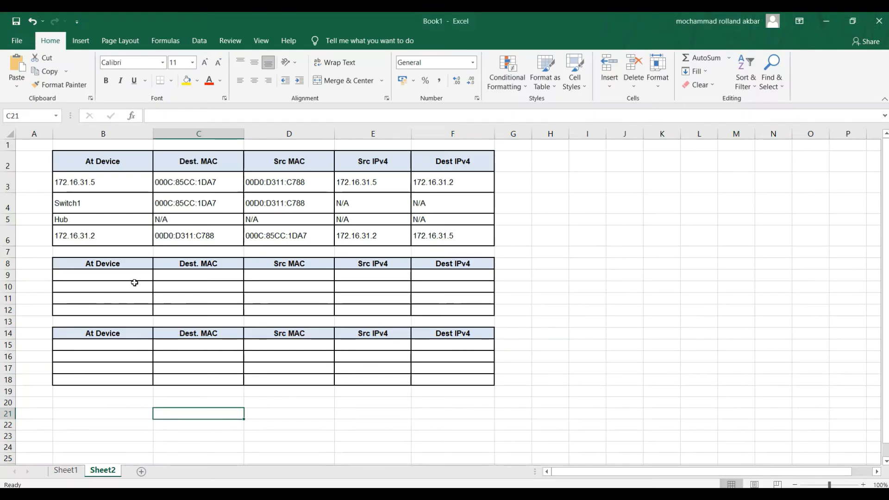
{"action": "left_click", "coordinate": [126, 274]}
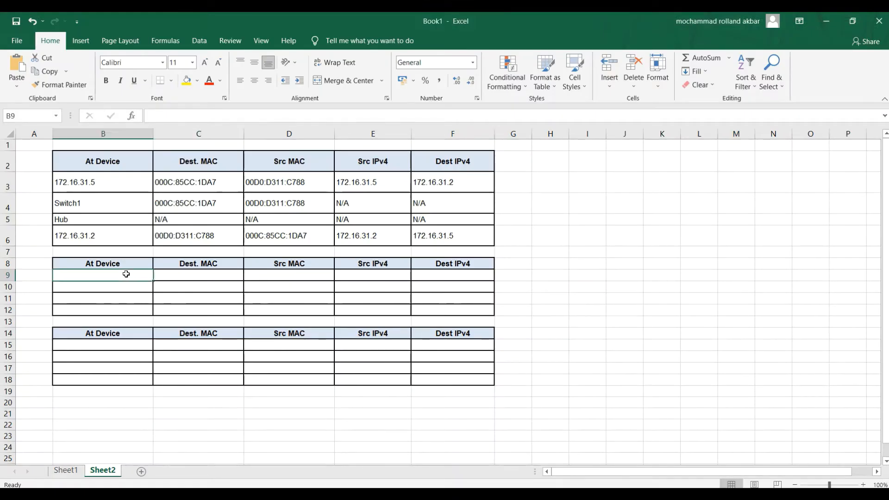
{"action": "type", "text": "172"}
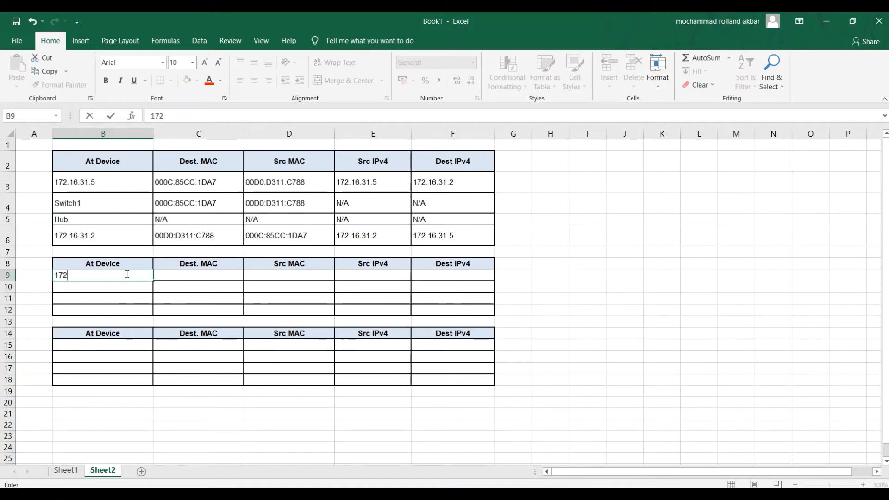
{"action": "type", "text": ".1"}
{"action": "type", "text": "6"}
{"action": "type", "text": ".31,"}
{"action": "key", "text": "Tab"}
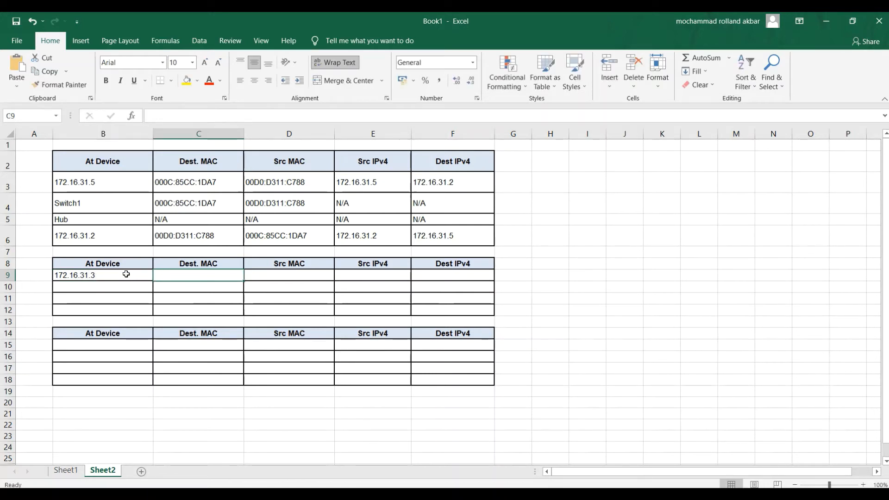
Shrink the Excel window and copy destination MAC 000C.85CC.1DA7 from the outbound PDU details in Packet Tracer into cell C9
{"action": "left_click", "coordinate": [853, 21]}
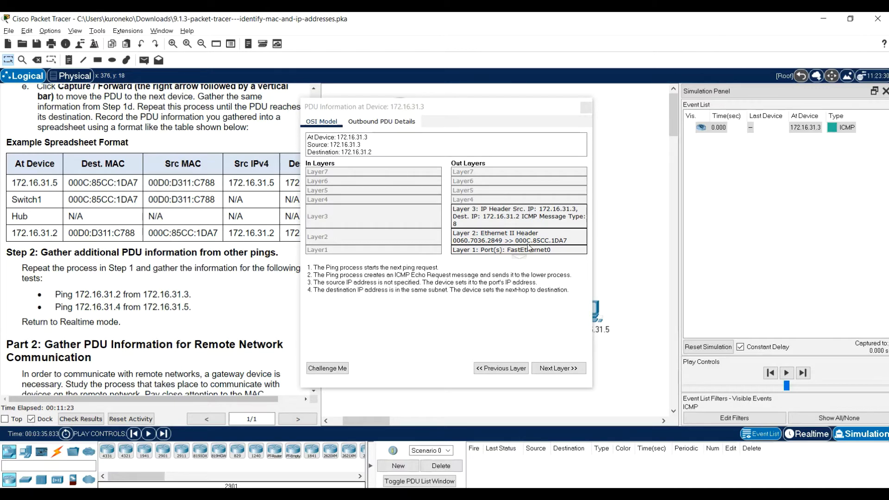
{"action": "left_click", "coordinate": [424, 119]}
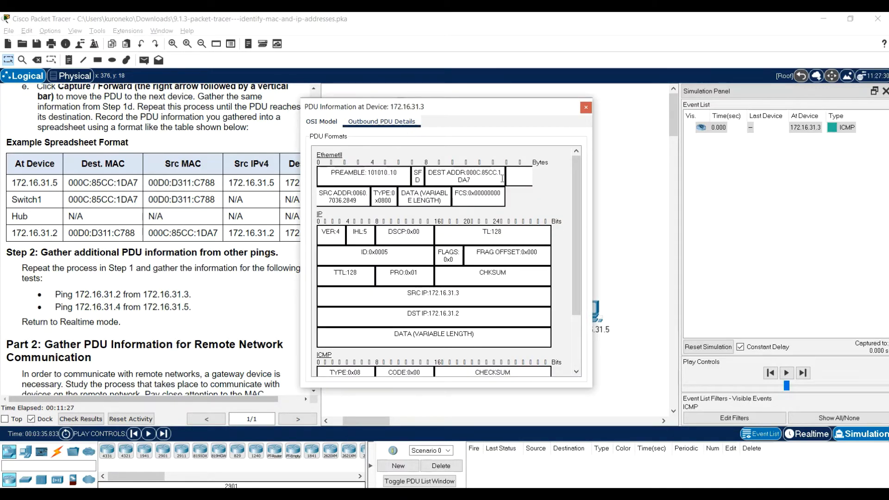
{"action": "left_click_drag", "start_coordinate": [466, 173], "coordinate": [473, 182]}
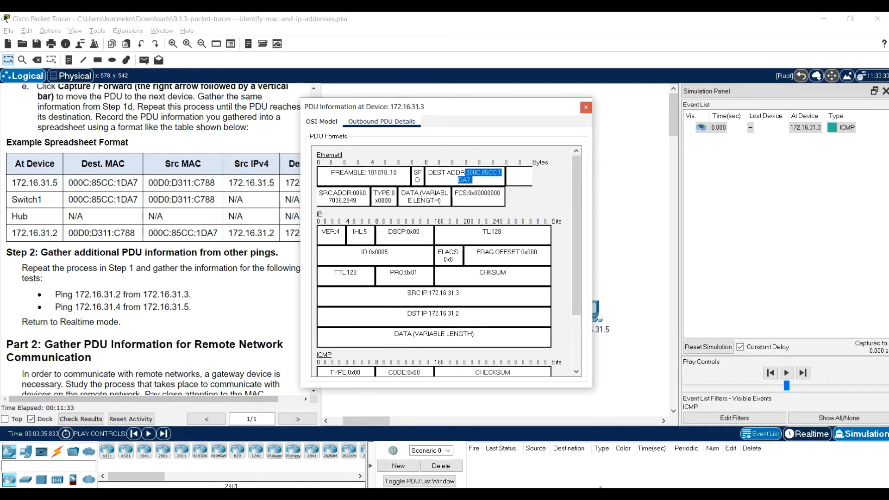
{"action": "left_click", "coordinate": [506, 494]}
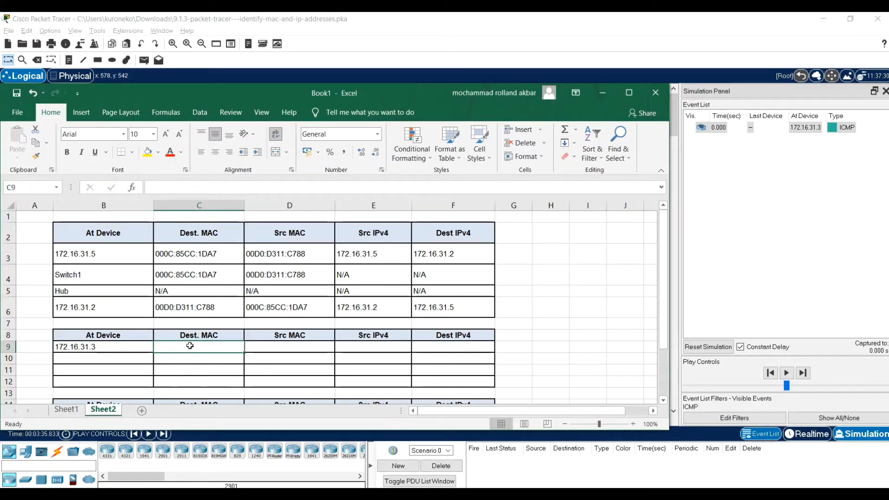
{"action": "double_click", "coordinate": [194, 347]}
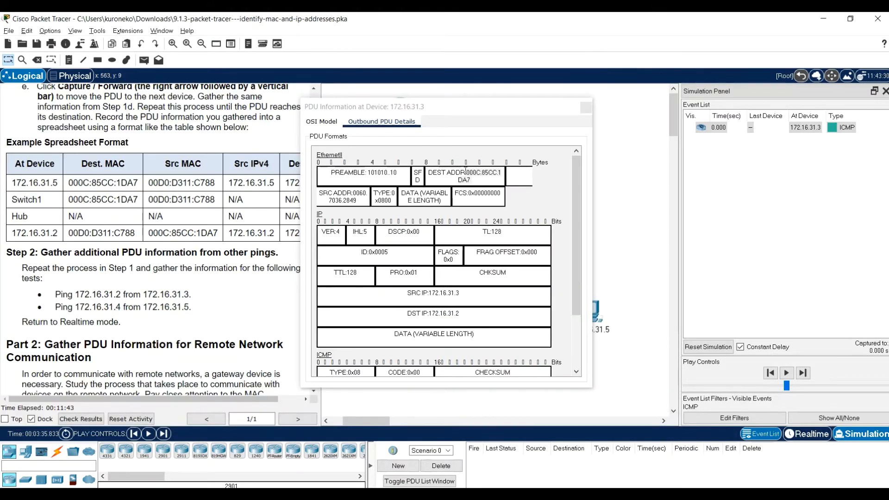
{"action": "right_click", "coordinate": [469, 172]}
{"action": "left_click", "coordinate": [480, 179]}
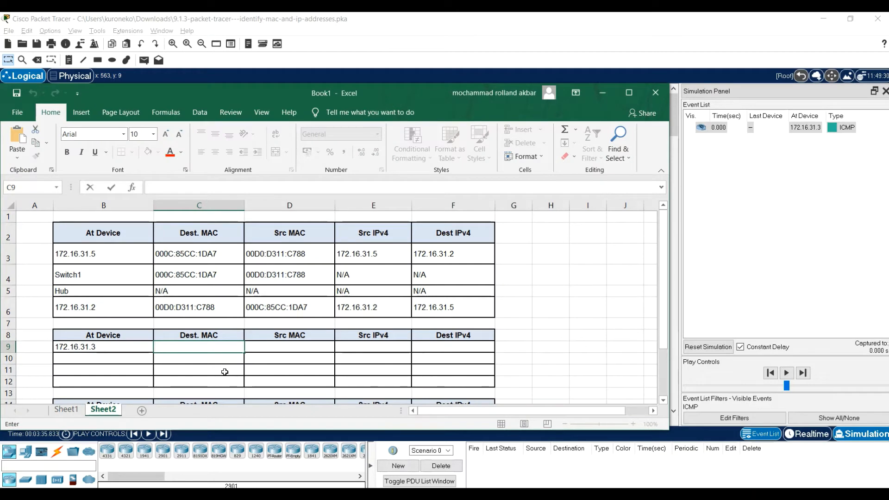
{"action": "key", "text": "ctrl+v"}
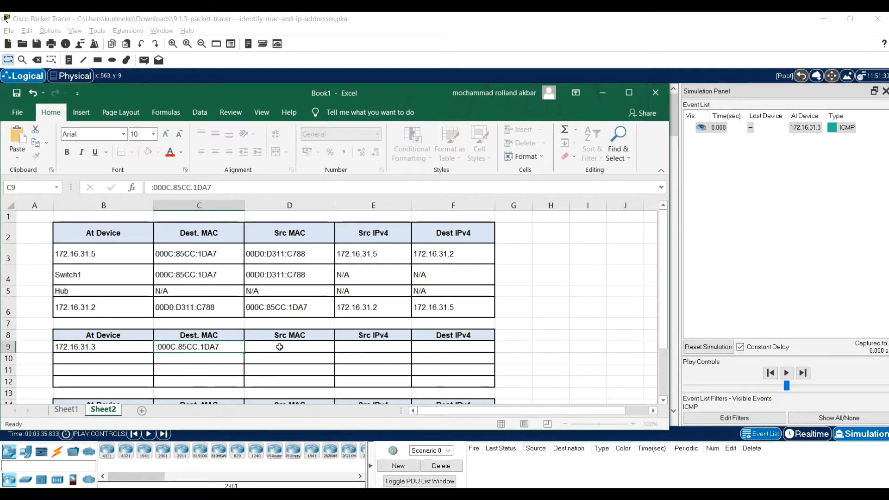
Copy source MAC 0060.7036.2849 from the outbound PDU details in Packet Tracer into Excel cell D9
{"action": "left_click", "coordinate": [279, 347]}
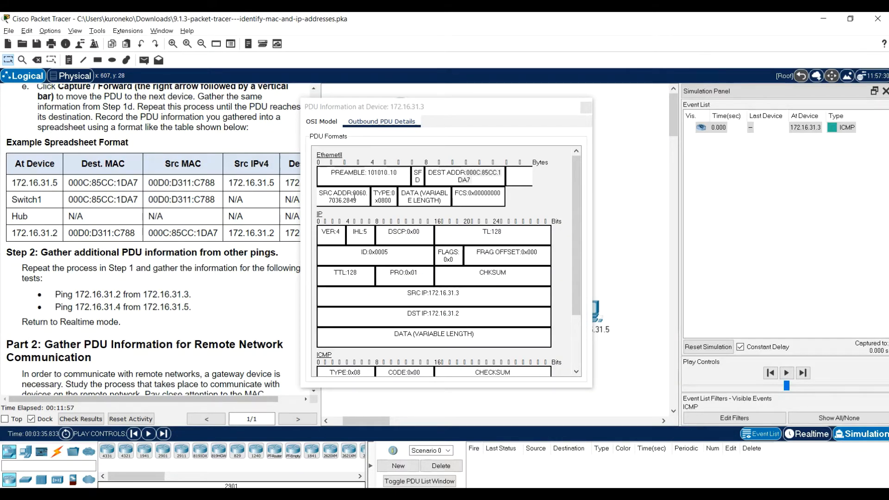
{"action": "double_click", "coordinate": [358, 202]}
{"action": "right_click", "coordinate": [353, 199]}
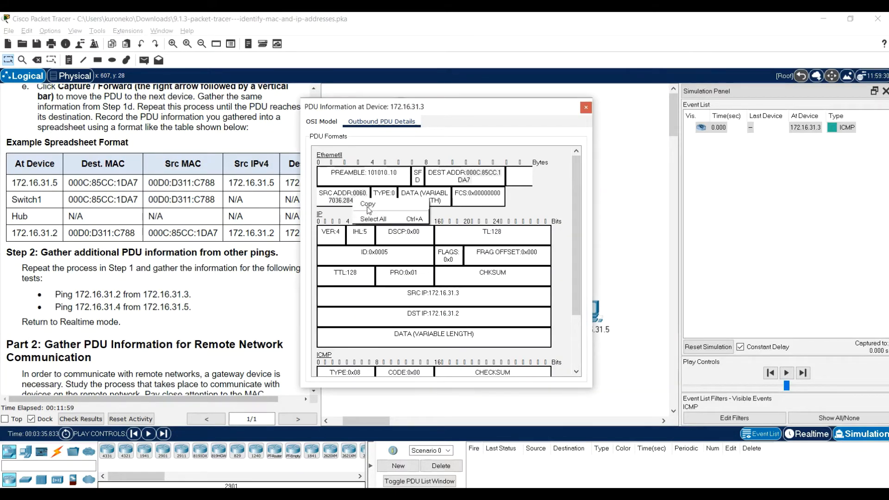
{"action": "left_click", "coordinate": [368, 204]}
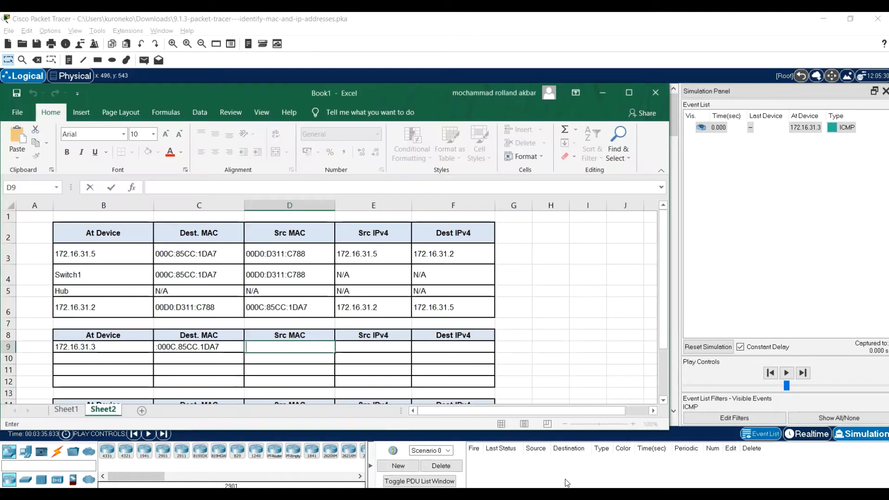
{"action": "scroll", "coordinate": [278, 373], "scroll_direction": "down", "scroll_amount": 1}
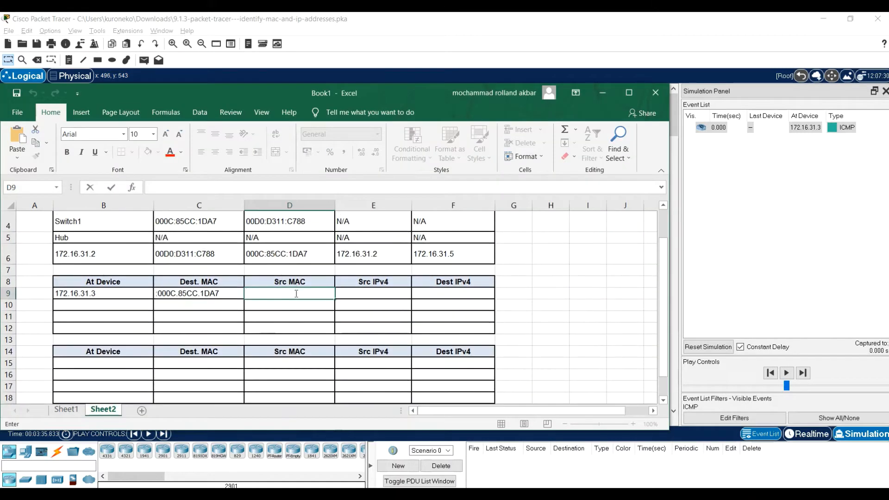
{"action": "key", "text": "ctrl+v"}
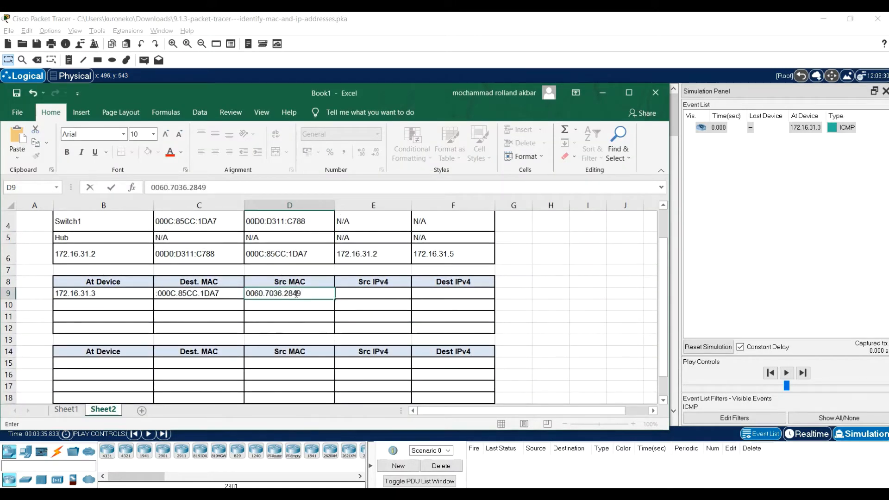
{"action": "left_click", "coordinate": [586, 292]}
{"action": "scroll", "coordinate": [527, 279], "scroll_direction": "up", "scroll_amount": 1}
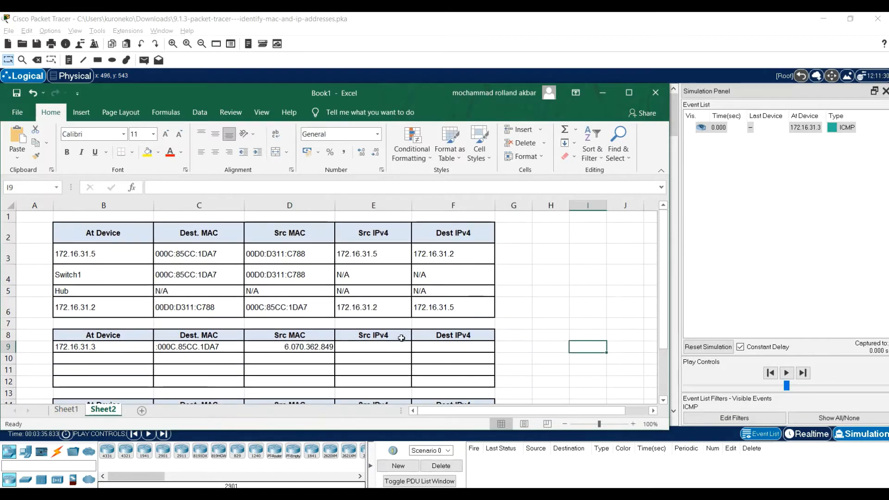
Copy source IP 172.16.31.3 from the outbound PDU details in Packet Tracer into the Src IPv4 cell E9 in Excel
{"action": "left_click", "coordinate": [394, 343]}
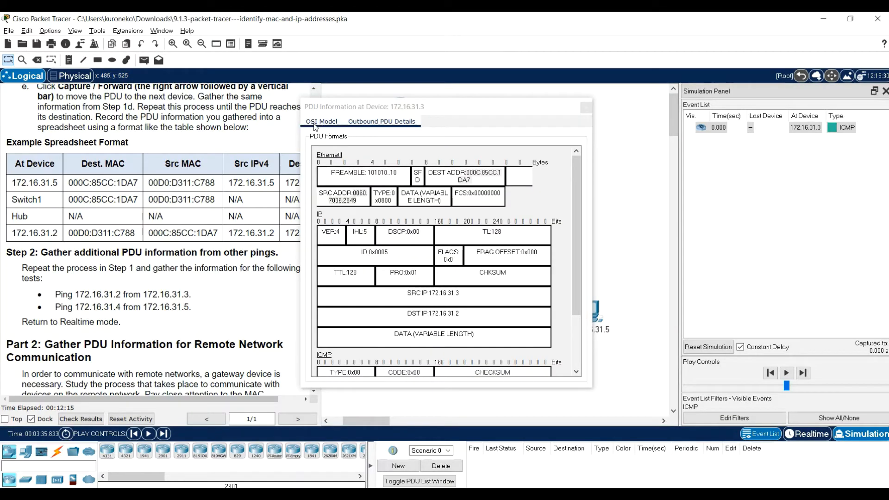
{"action": "left_click", "coordinate": [324, 121]}
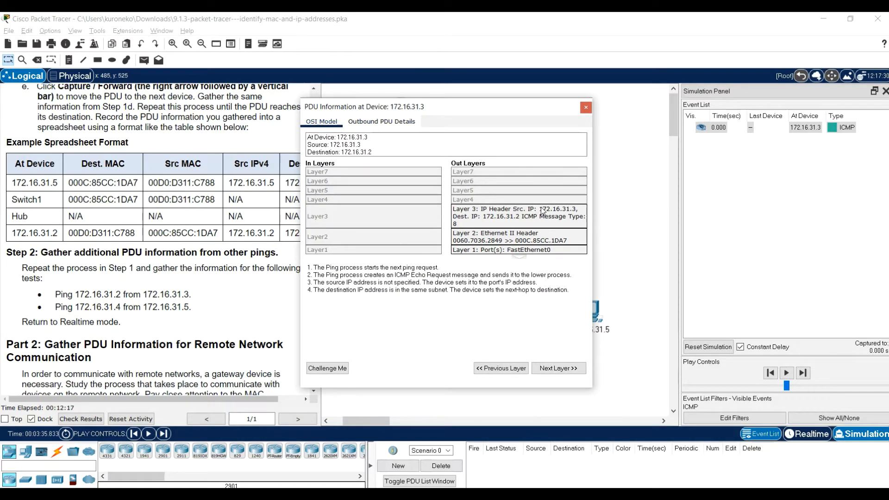
{"action": "left_click", "coordinate": [366, 122]}
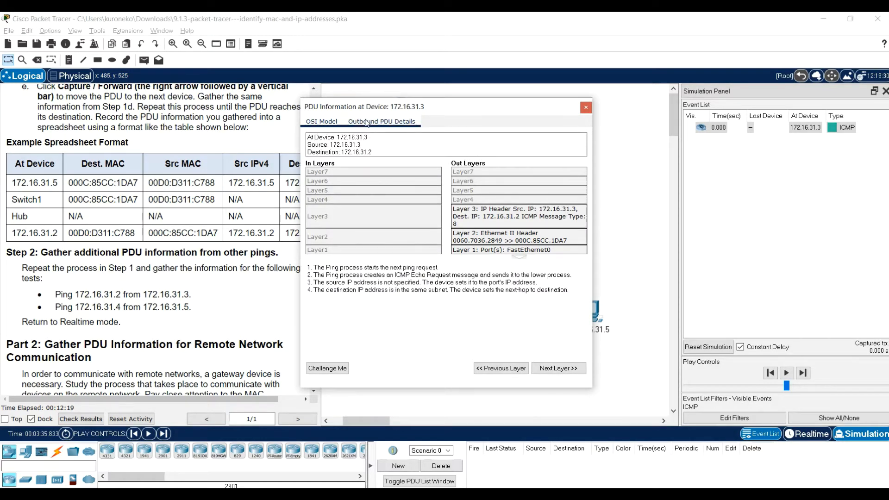
{"action": "scroll", "coordinate": [439, 260], "scroll_direction": "down", "scroll_amount": 3}
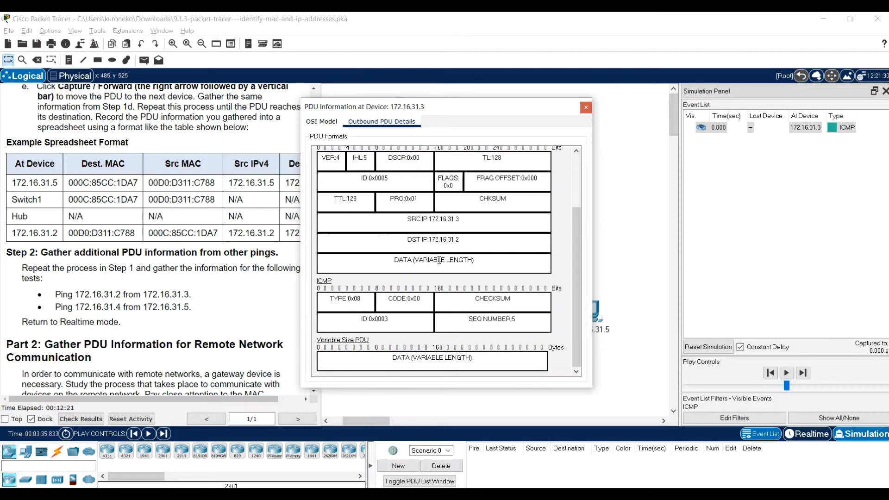
{"action": "scroll", "coordinate": [439, 260], "scroll_direction": "up", "scroll_amount": 2}
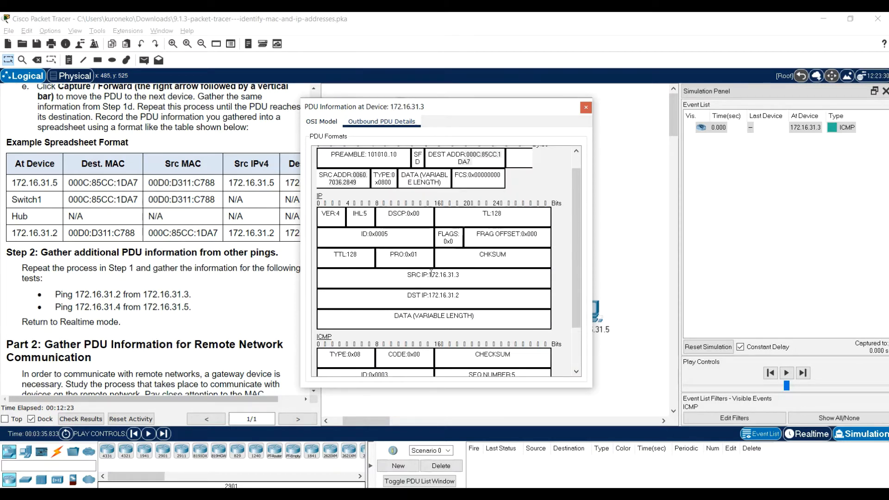
{"action": "left_click_drag", "start_coordinate": [429, 274], "coordinate": [472, 277]}
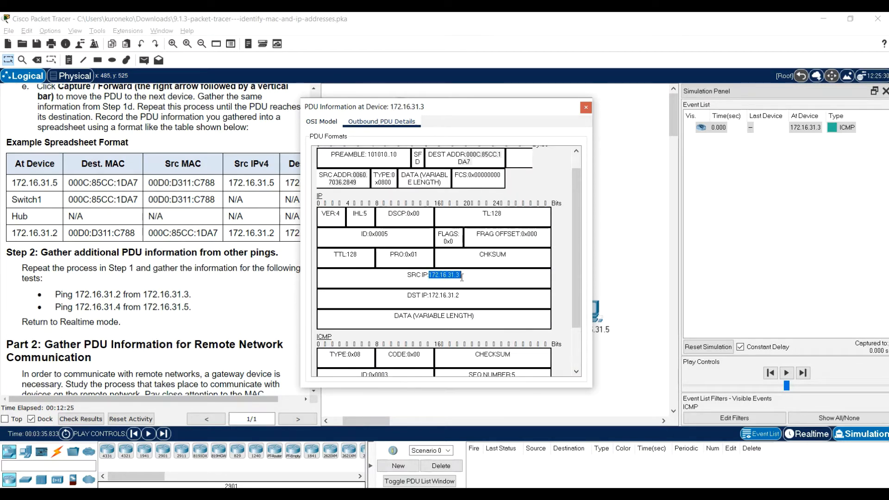
{"action": "right_click", "coordinate": [459, 276]}
{"action": "left_click", "coordinate": [473, 280]}
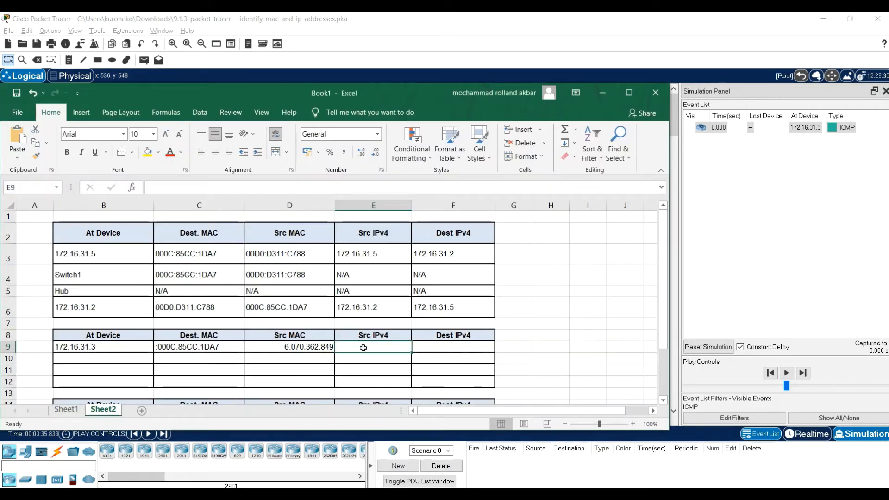
{"action": "double_click", "coordinate": [364, 347]}
{"action": "key", "text": "ctrl+v"}
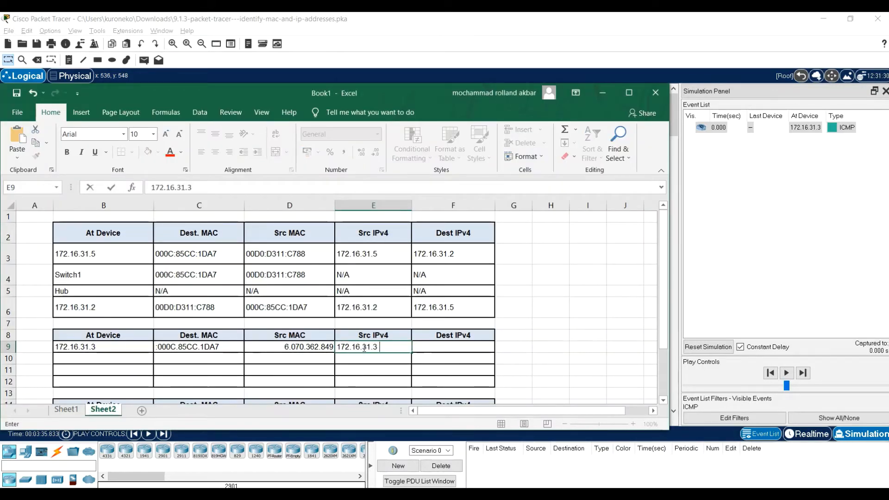
Copy destination IP 172.16.31.2 from the outbound PDU details in Packet Tracer into the Dest IPv4 cell F9 in Excel
{"action": "left_click", "coordinate": [429, 348]}
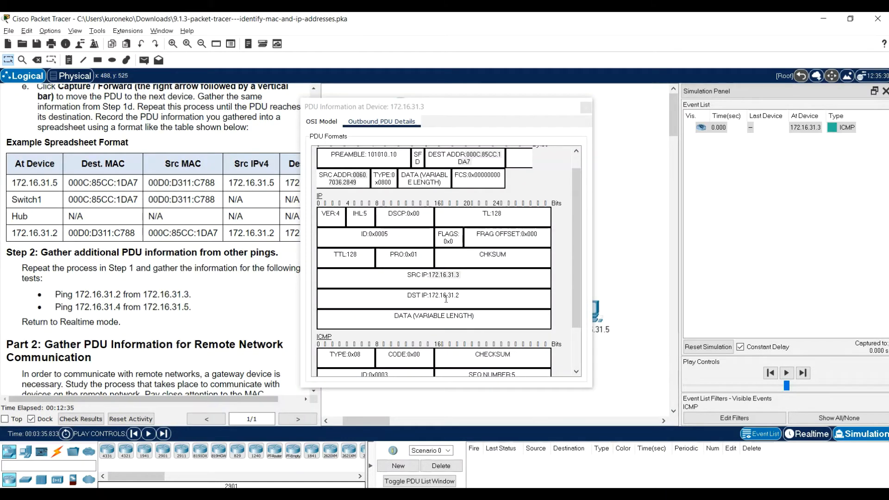
{"action": "left_click_drag", "start_coordinate": [430, 295], "coordinate": [462, 299]}
{"action": "right_click", "coordinate": [457, 296]}
{"action": "left_click", "coordinate": [470, 303]}
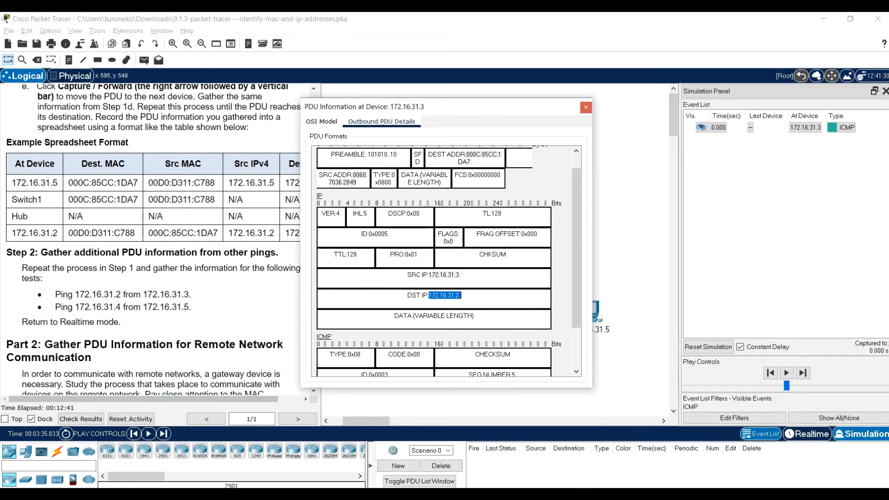
{"action": "key", "text": "alt+Tab"}
{"action": "left_click", "coordinate": [448, 345]}
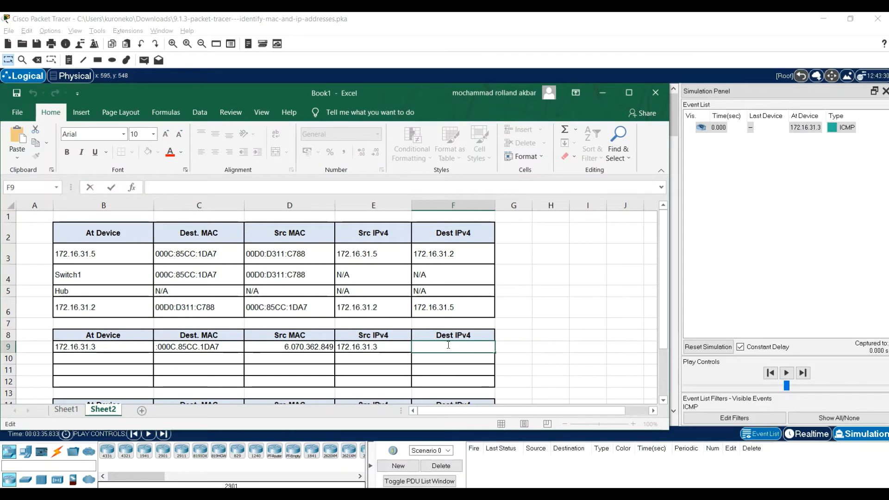
{"action": "key", "text": "ctrl+v"}
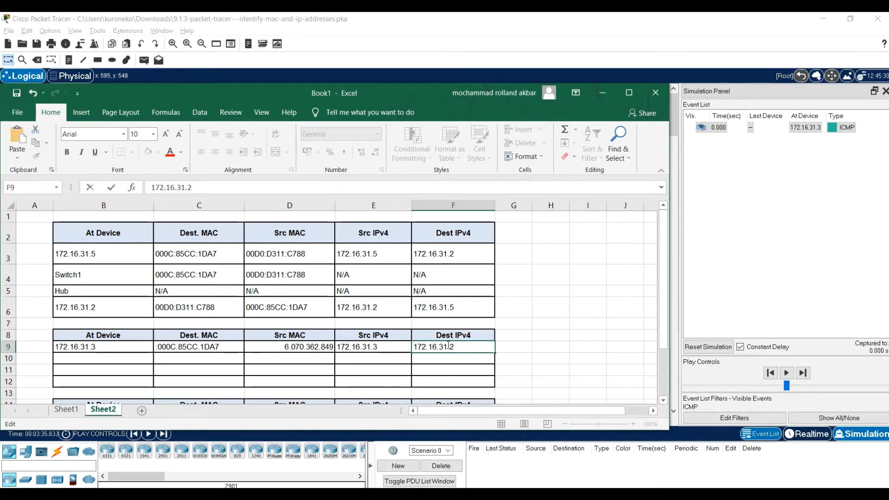
{"action": "left_click", "coordinate": [538, 301]}
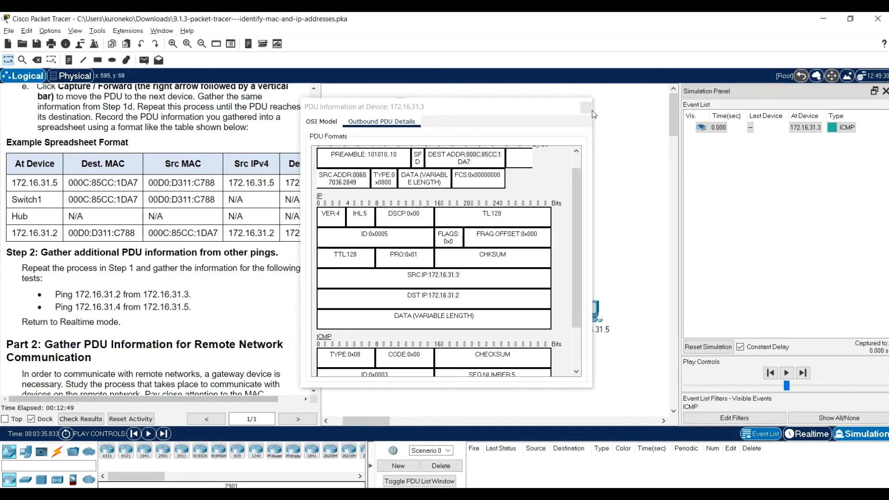
Close the PDU information of 172.16.31.3, advance the simulation one hop to the Hub, and inspect the PDU there
{"action": "left_click", "coordinate": [586, 108]}
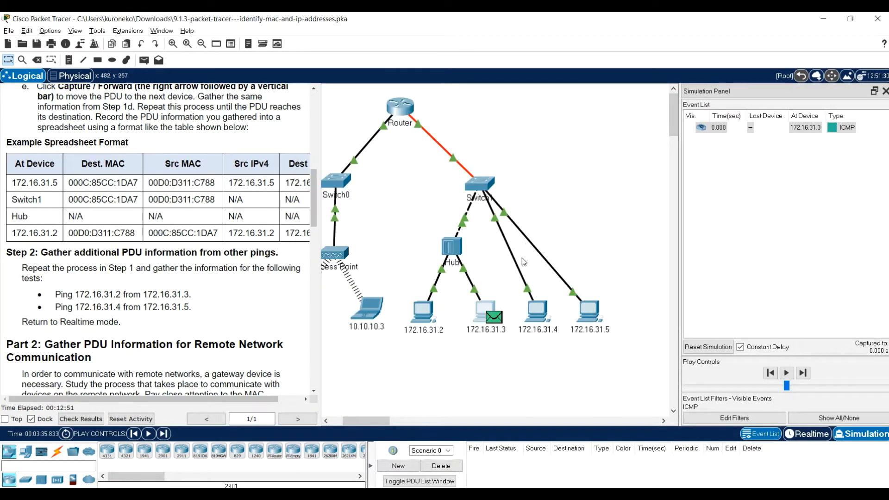
{"action": "left_click", "coordinate": [163, 434]}
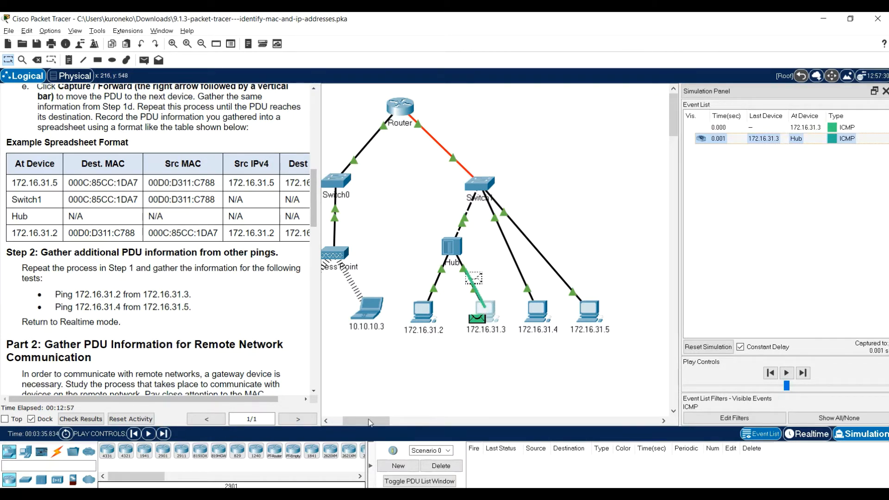
{"action": "left_click_drag", "start_coordinate": [371, 423], "coordinate": [345, 423]}
{"action": "left_click", "coordinate": [535, 251]}
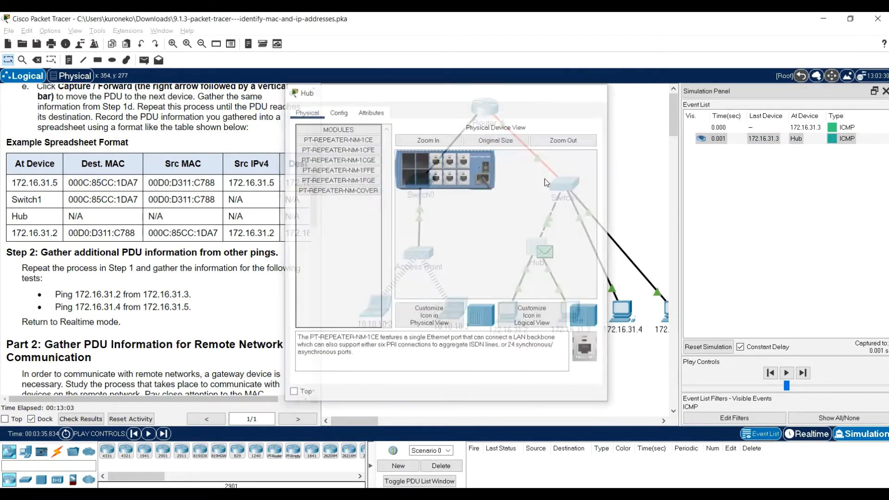
{"action": "left_click", "coordinate": [545, 253]}
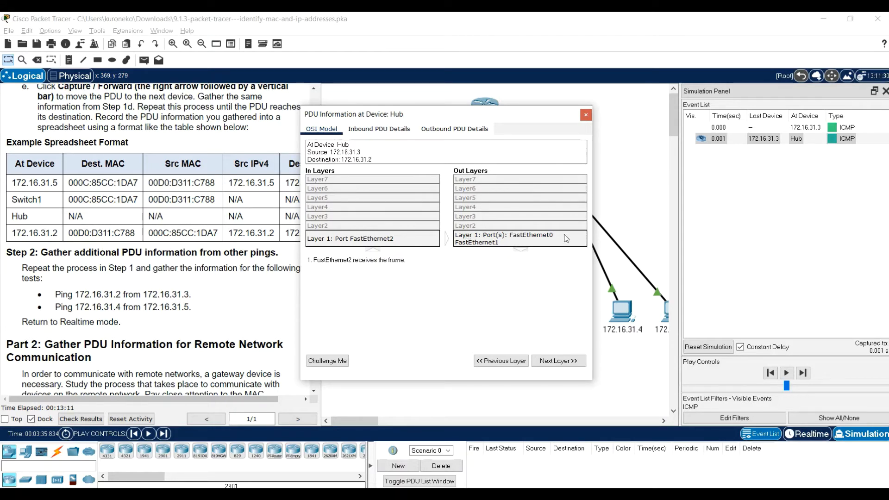
{"action": "left_click", "coordinate": [585, 116]}
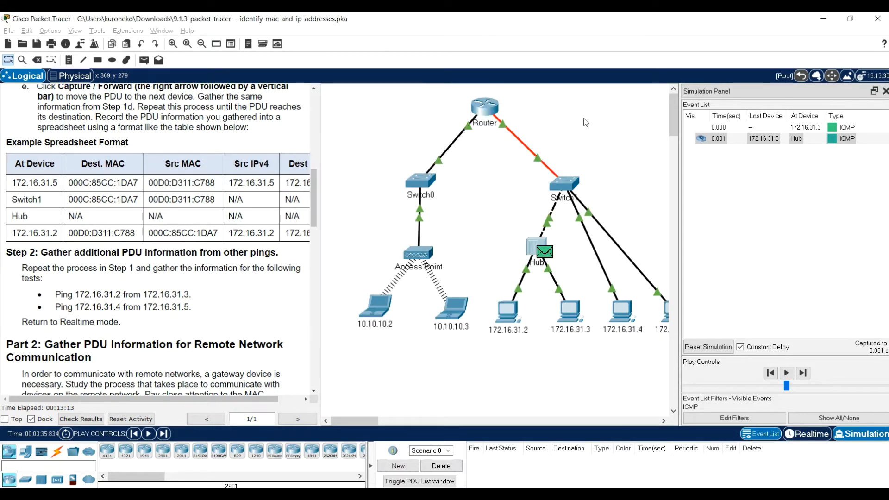
Switch to Excel and copy the Hub row with its N/A entries from B5:F5 into row 10 of the second table
{"action": "mouse_move", "coordinate": [559, 493]}
{"action": "left_click", "coordinate": [559, 456]}
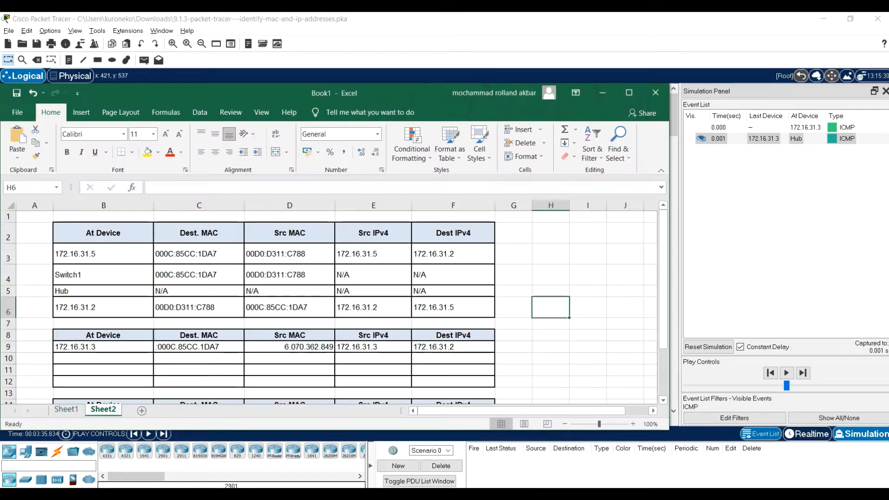
{"action": "left_click", "coordinate": [60, 293]}
{"action": "left_click", "coordinate": [445, 294], "text": "shift"}
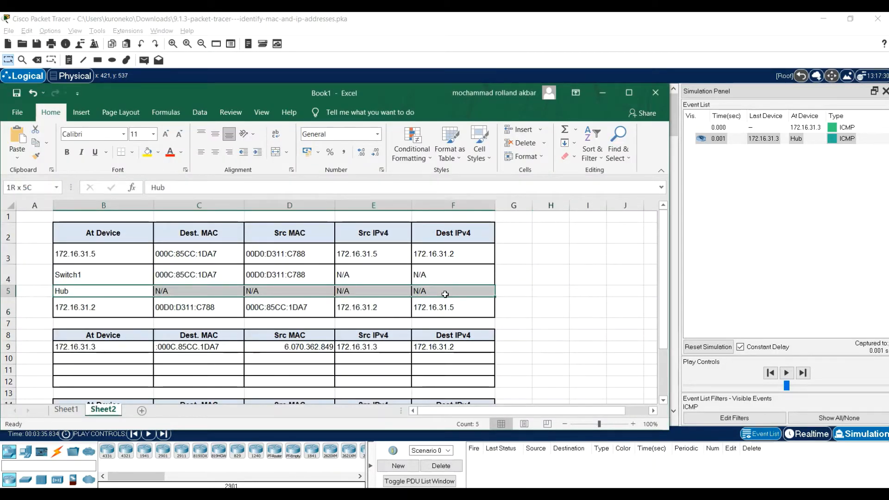
{"action": "key", "text": "ctrl+c"}
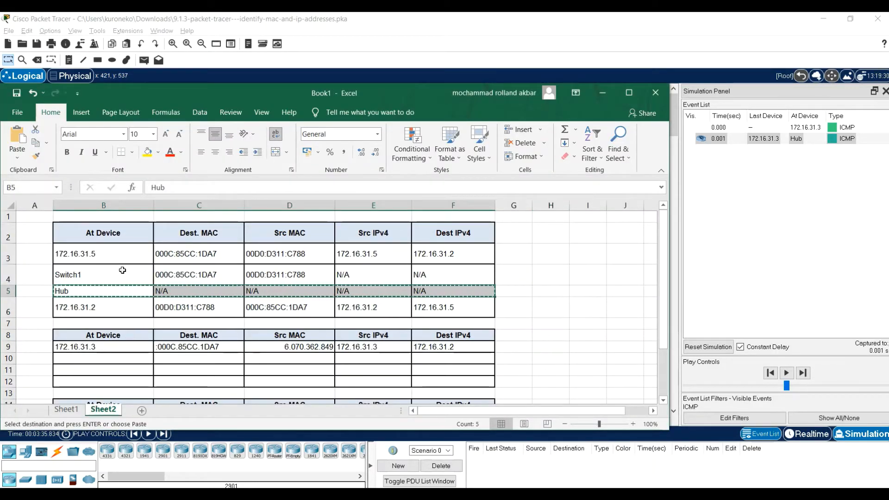
{"action": "left_click", "coordinate": [125, 358]}
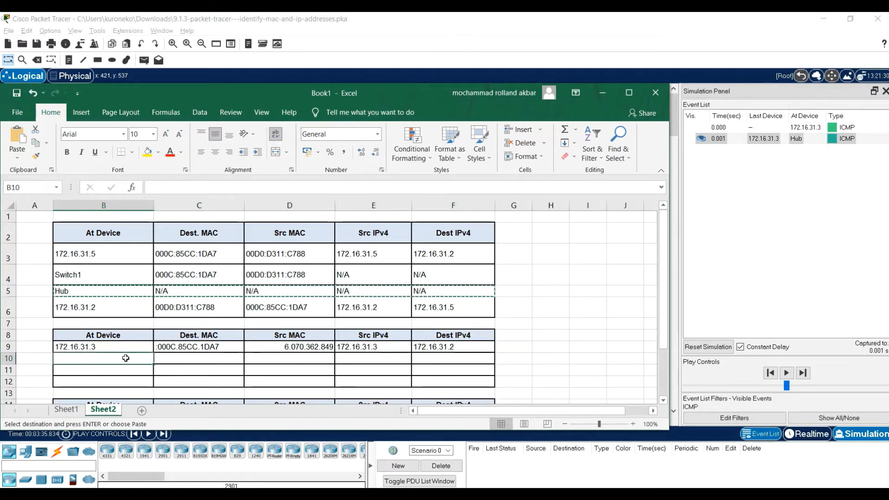
{"action": "key", "text": "ctrl+v"}
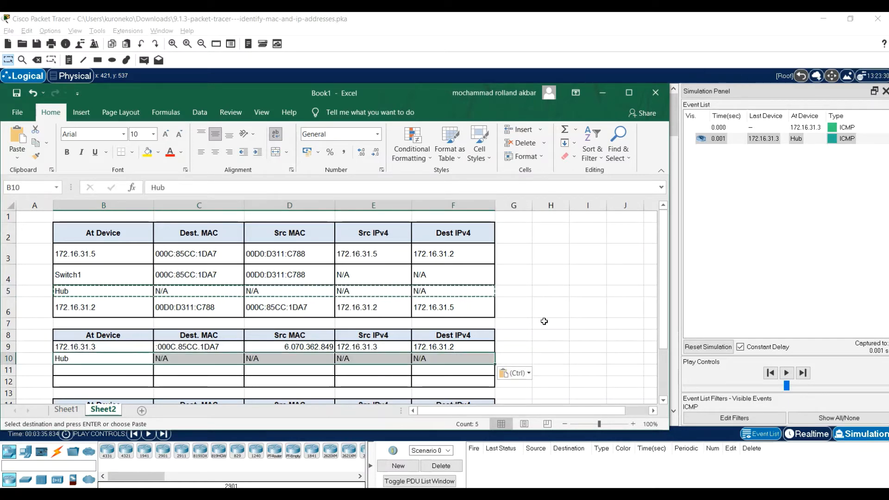
{"action": "left_click", "coordinate": [544, 322]}
{"action": "scroll", "coordinate": [544, 323], "scroll_direction": "down", "scroll_amount": 1}
Return to Packet Tracer, advance the simulation one hop, and open the PDU information at 172.16.31.2
{"action": "left_click", "coordinate": [565, 476]}
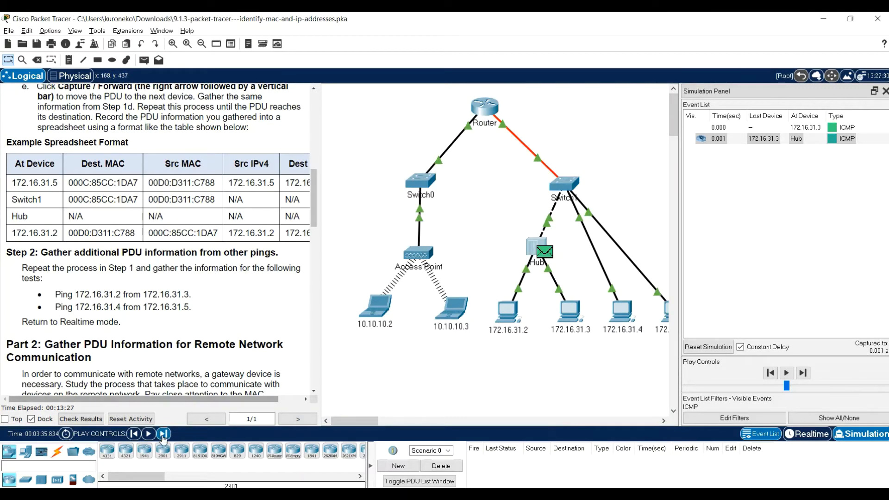
{"action": "left_click", "coordinate": [163, 434]}
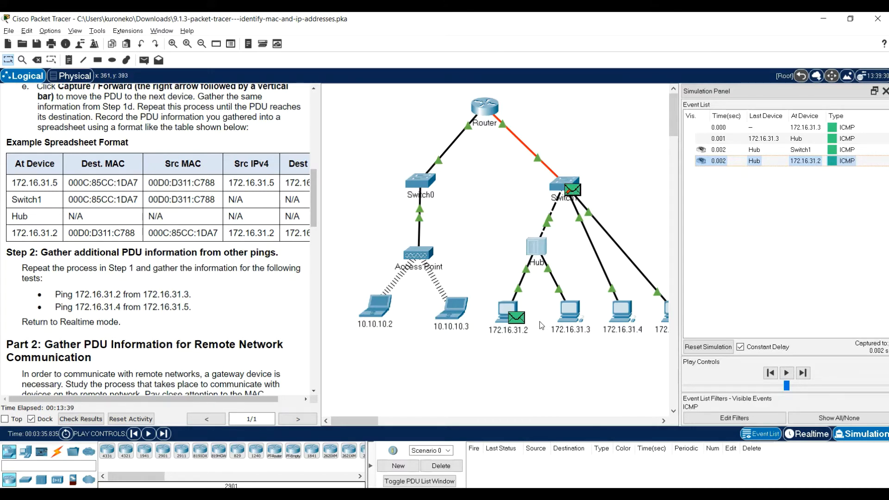
{"action": "left_click", "coordinate": [516, 319]}
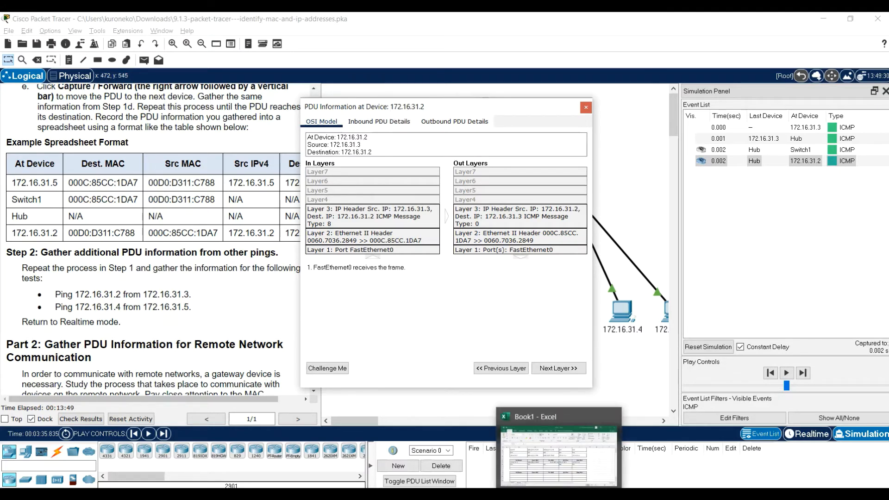
In Excel, copy the At Device entry 172.16.31.2 from cell B6 into cell B11
{"action": "left_click", "coordinate": [559, 494]}
{"action": "left_click", "coordinate": [98, 296]}
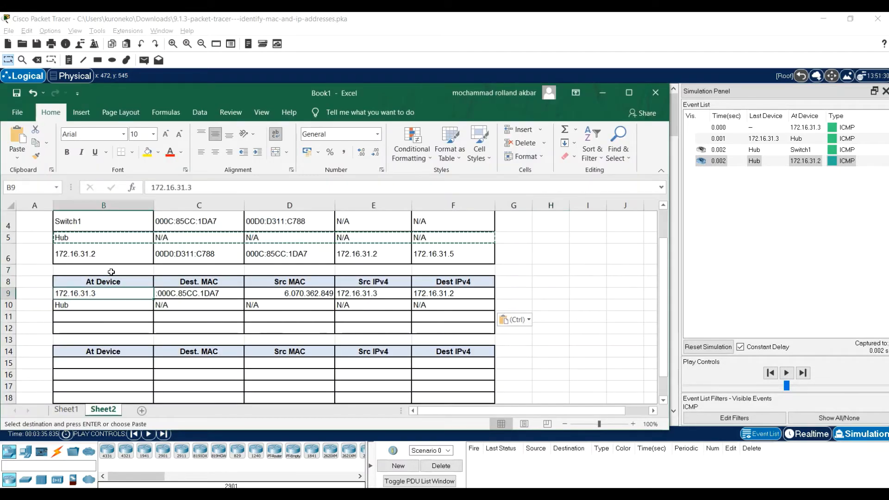
{"action": "left_click", "coordinate": [115, 255]}
{"action": "key", "text": "ctrl+c"}
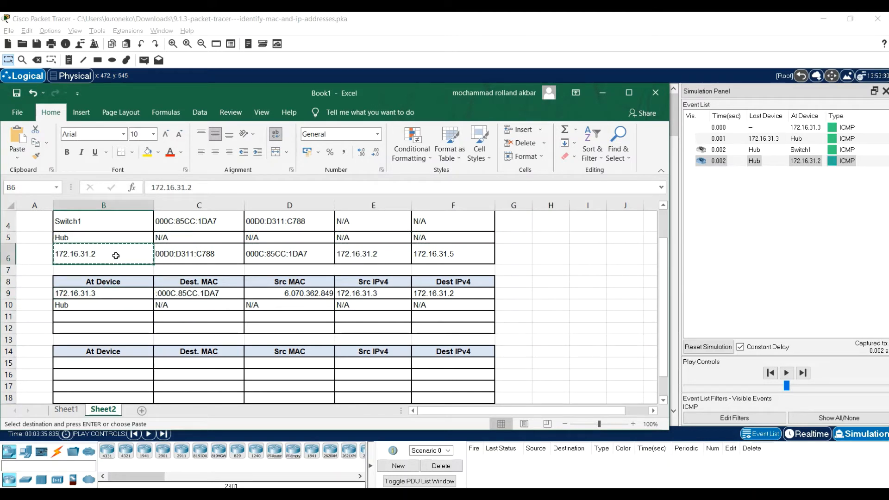
{"action": "left_click", "coordinate": [131, 318]}
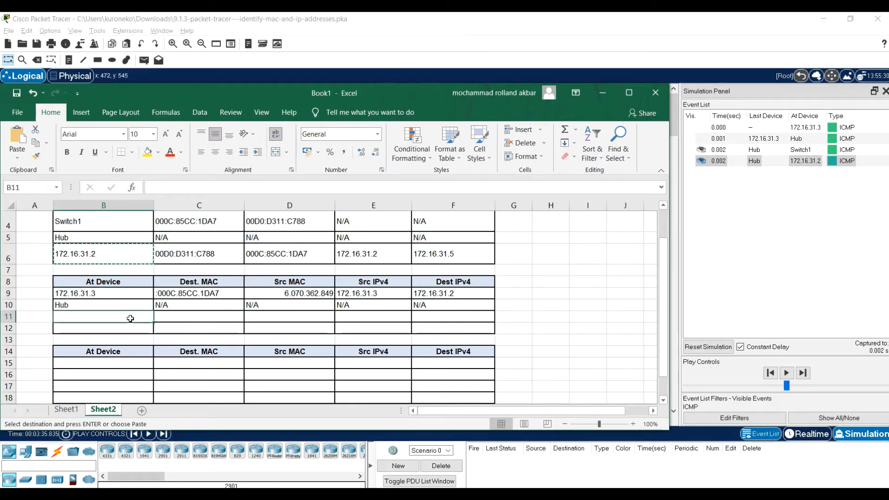
{"action": "key", "text": "ctrl+v"}
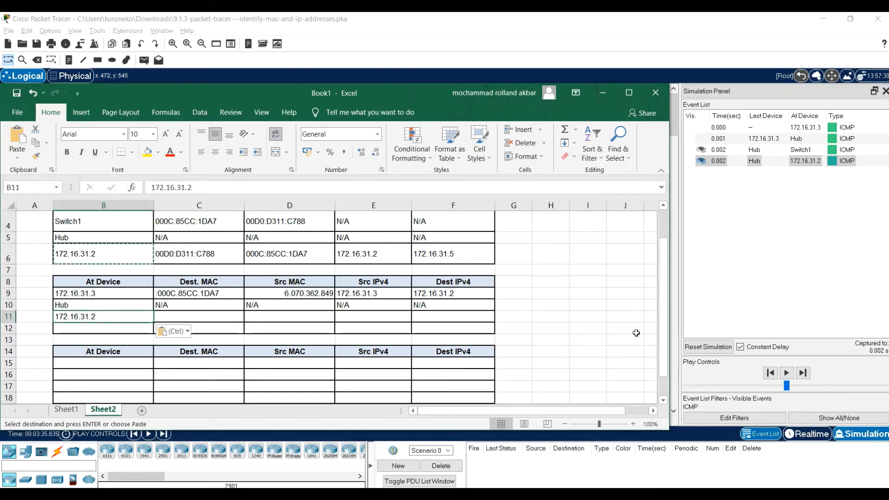
Check the outbound PDU details of 172.16.31.2 in Packet Tracer, and copy the MAC addresses from C6:D6 into C11:D11 in Excel
{"action": "left_click", "coordinate": [593, 382]}
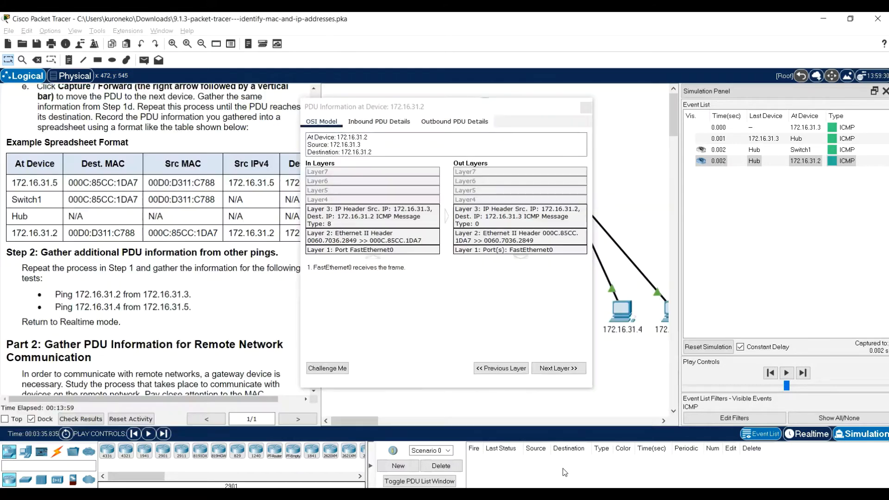
{"action": "left_click", "coordinate": [440, 121]}
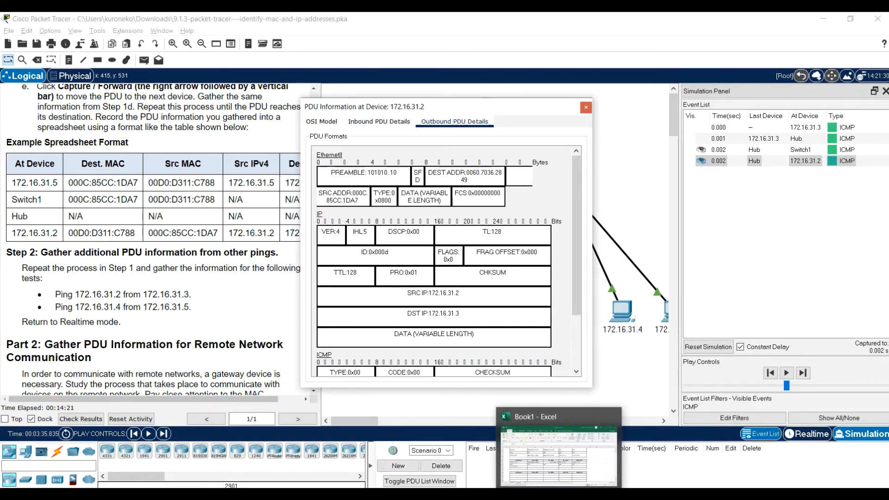
{"action": "left_click", "coordinate": [558, 494]}
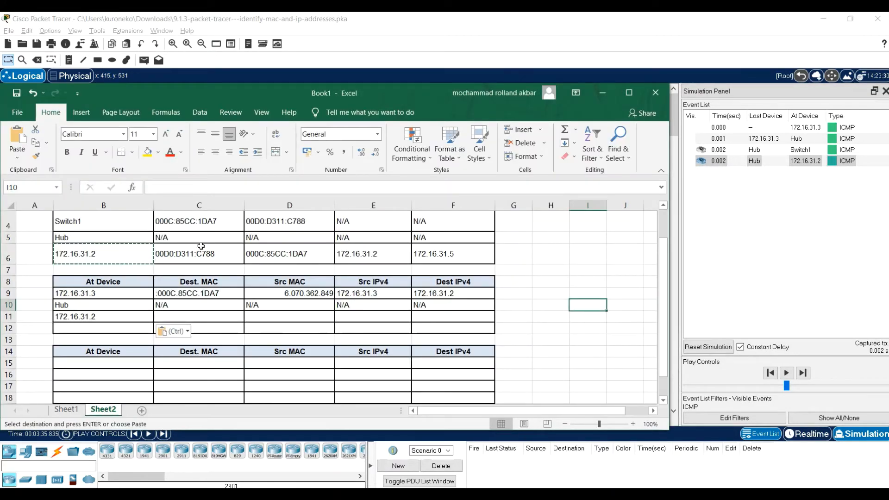
{"action": "left_click_drag", "start_coordinate": [204, 257], "coordinate": [285, 258]}
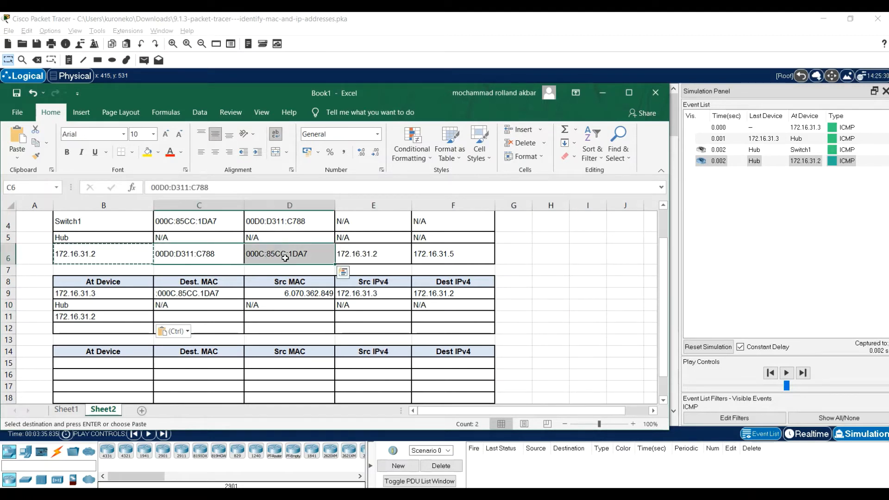
{"action": "key", "text": "ctrl+c"}
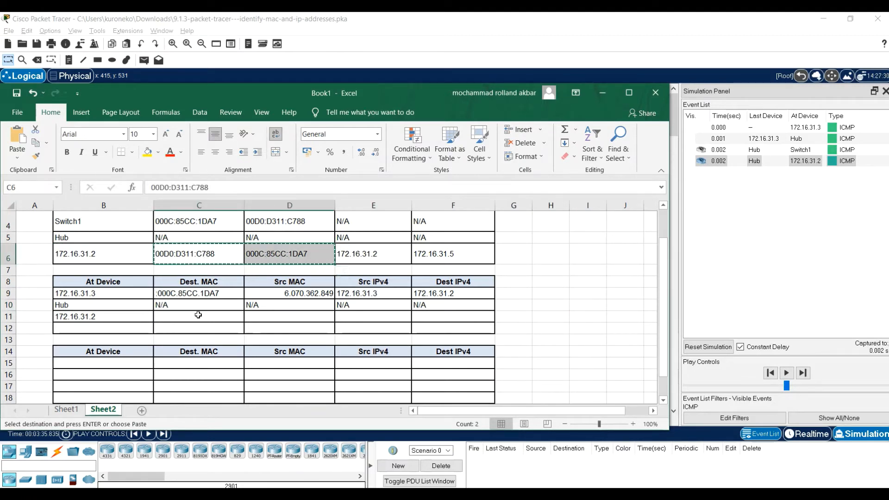
{"action": "left_click", "coordinate": [198, 315]}
{"action": "key", "text": "ctrl+v"}
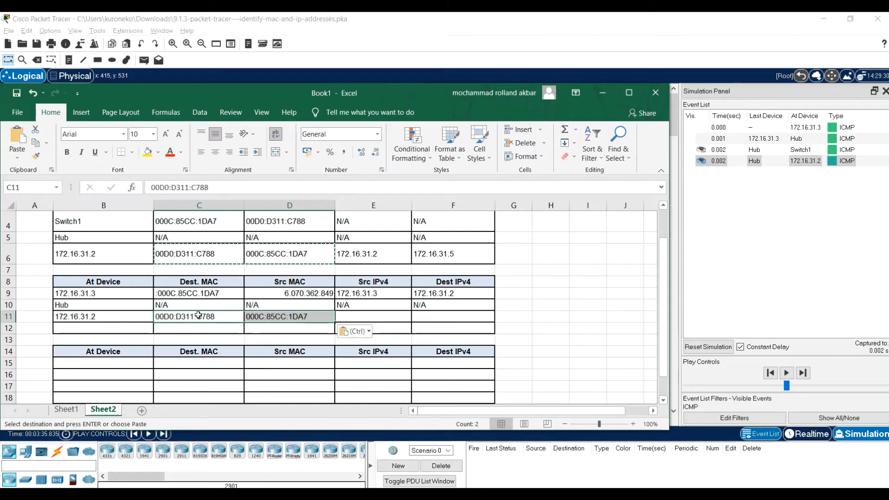
Review the IP header of the outbound PDU in Packet Tracer, and copy the IPv4 addresses from E6:F6 into E11:F11 in Excel
{"action": "left_click", "coordinate": [562, 473]}
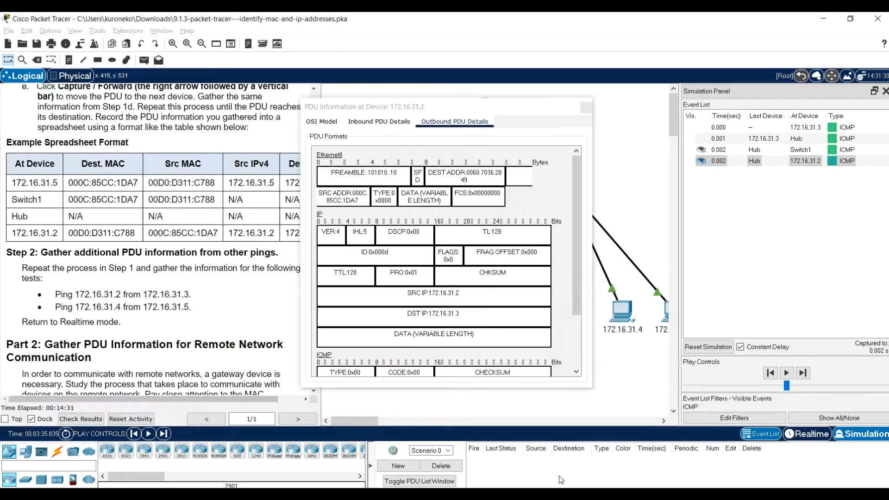
{"action": "scroll", "coordinate": [454, 300], "scroll_direction": "down", "scroll_amount": 1}
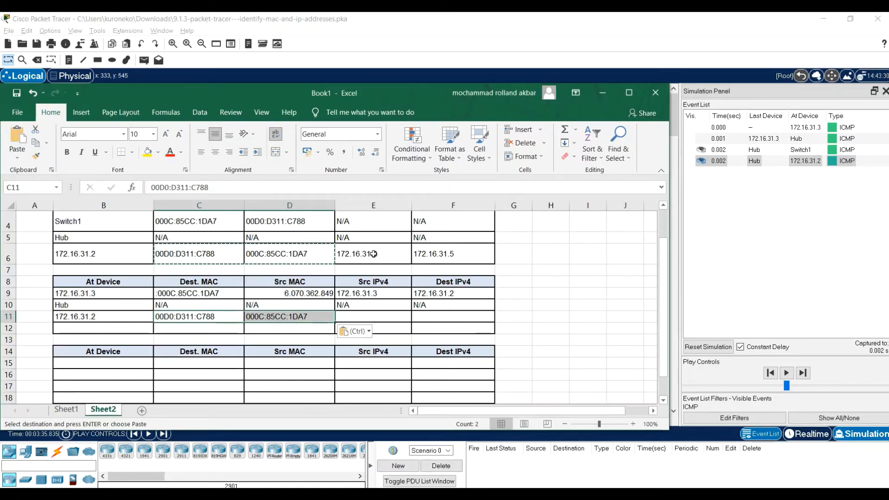
{"action": "left_click_drag", "start_coordinate": [371, 254], "coordinate": [458, 259]}
{"action": "key", "text": "ctrl+c"}
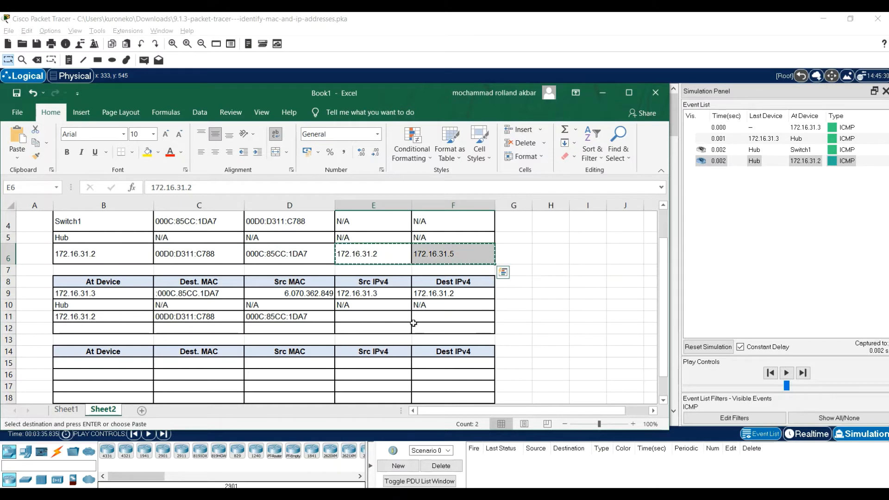
{"action": "left_click", "coordinate": [379, 318]}
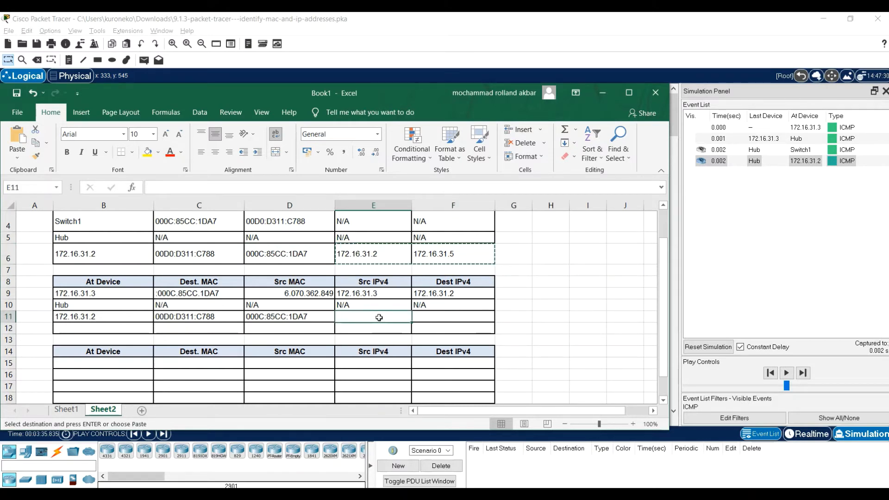
{"action": "key", "text": "ctrl+v"}
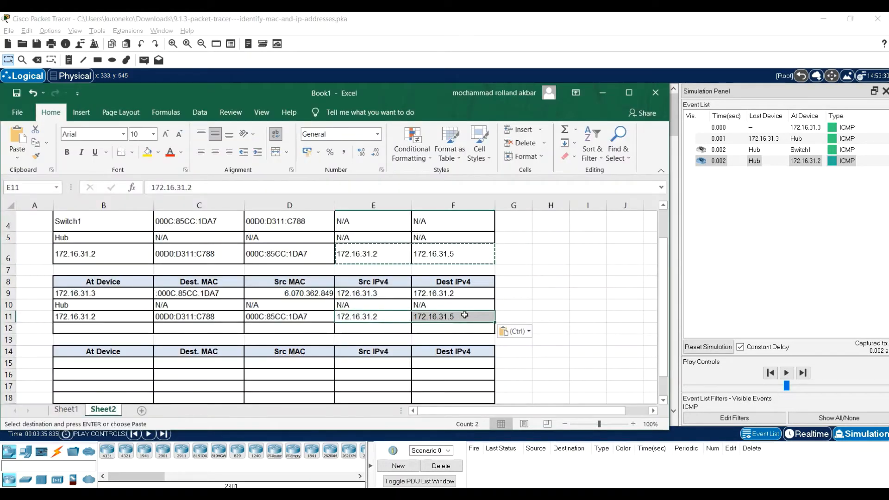
Correct the Dest IPv4 entry in cell F11 to 172.16.31.3
{"action": "double_click", "coordinate": [463, 317]}
{"action": "key", "text": "BackSpace"}
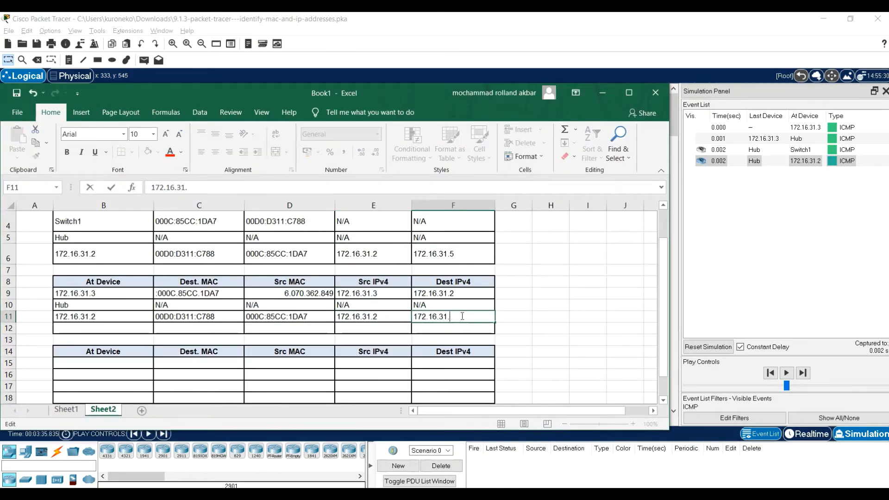
{"action": "type", "text": "3"}
{"action": "left_click", "coordinate": [580, 329]}
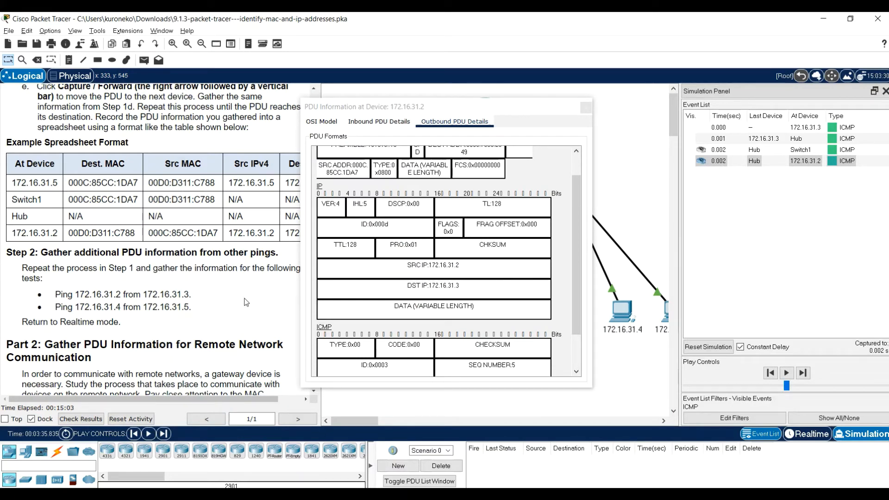
Close the PDU information of 172.16.31.2 in Packet Tracer, and play the simulation until the PDU reaches the Hub, stopping it there
{"action": "left_click", "coordinate": [586, 107]}
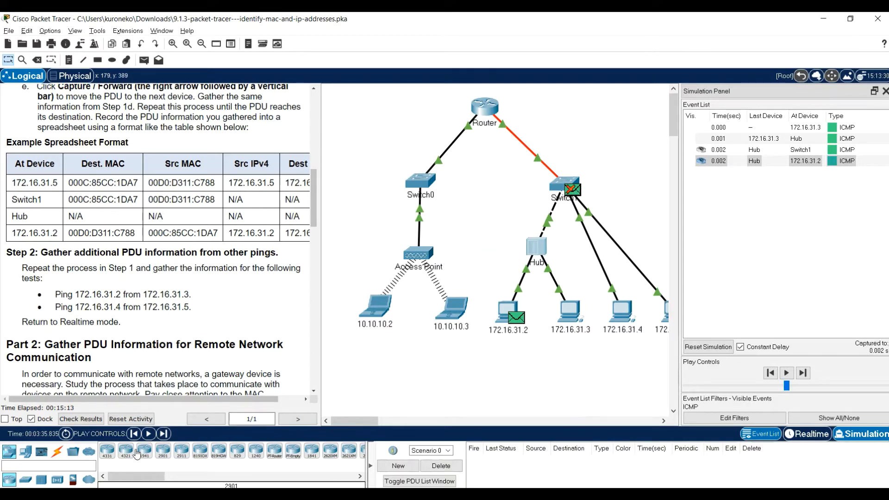
{"action": "left_click", "coordinate": [150, 434]}
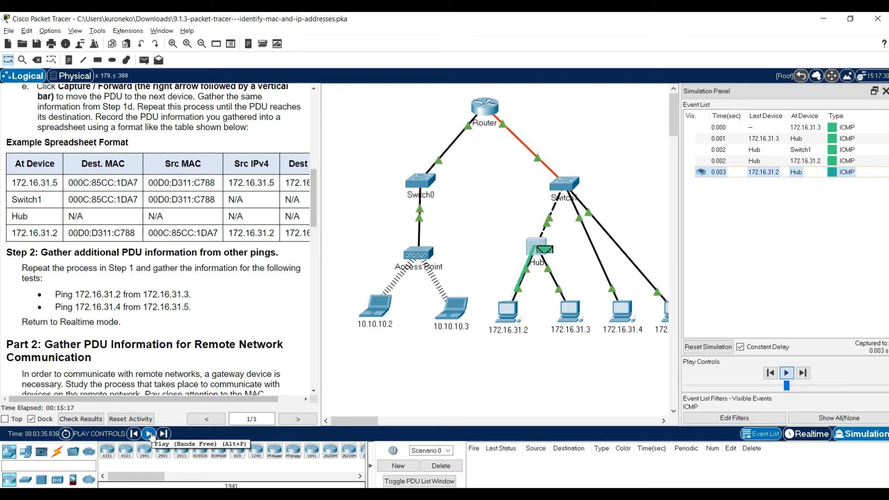
{"action": "left_click", "coordinate": [150, 434]}
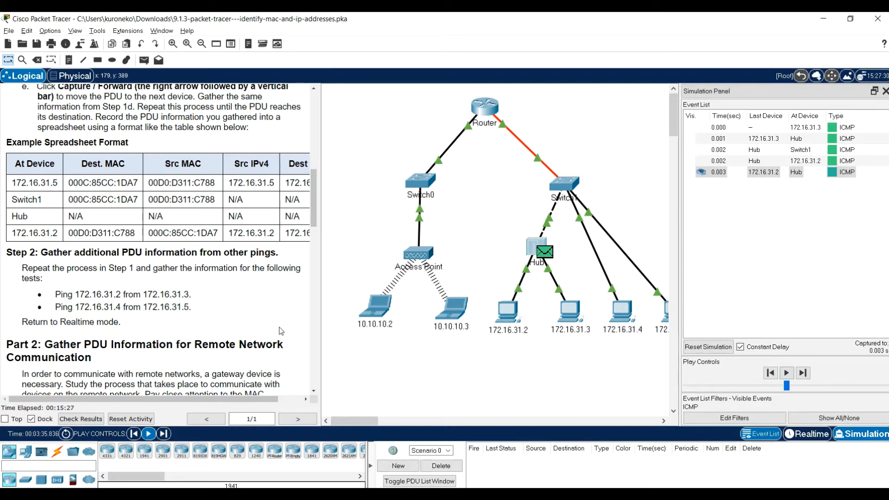
Open the Command Prompt of PC 172.16.31.5 in place of its IPv6 Firewall and run ping 172.16.31.4
{"action": "left_click_drag", "start_coordinate": [382, 423], "coordinate": [396, 421]}
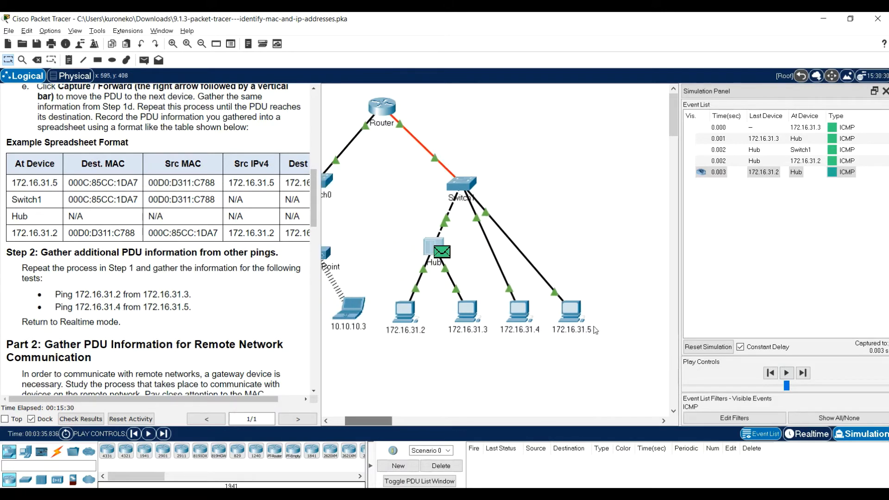
{"action": "left_click", "coordinate": [566, 312]}
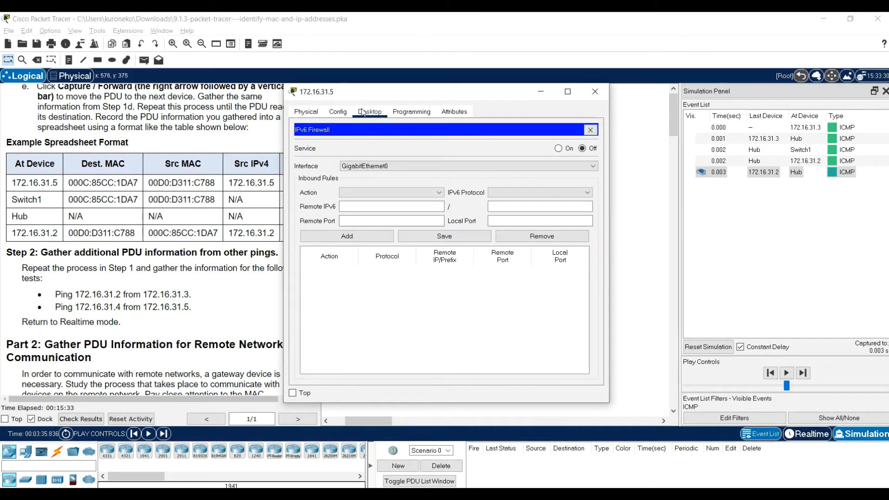
{"action": "left_click", "coordinate": [594, 131]}
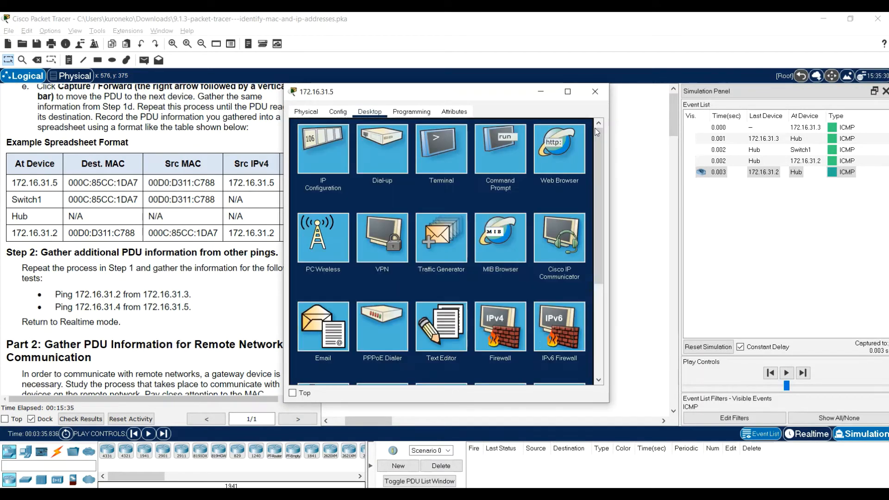
{"action": "left_click", "coordinate": [493, 146]}
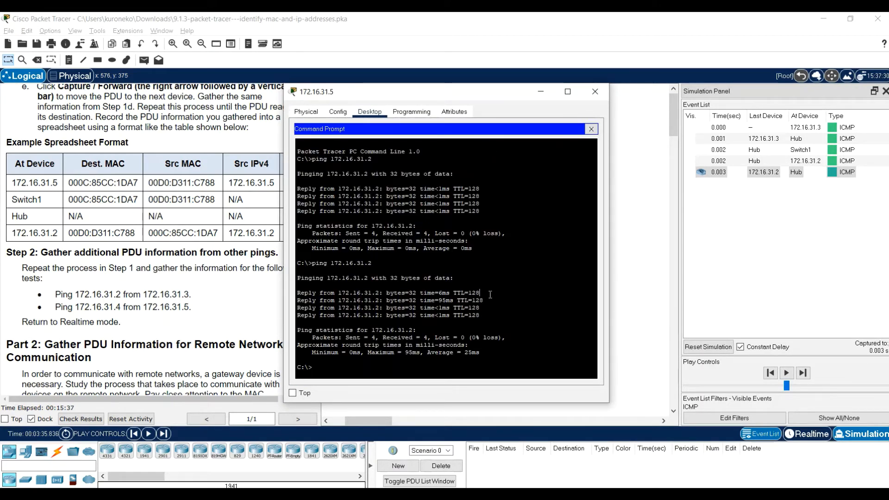
{"action": "key", "text": "Up"}
{"action": "key", "text": "BackSpace"}
{"action": "type", "text": "4"}
{"action": "key", "text": "Return"}
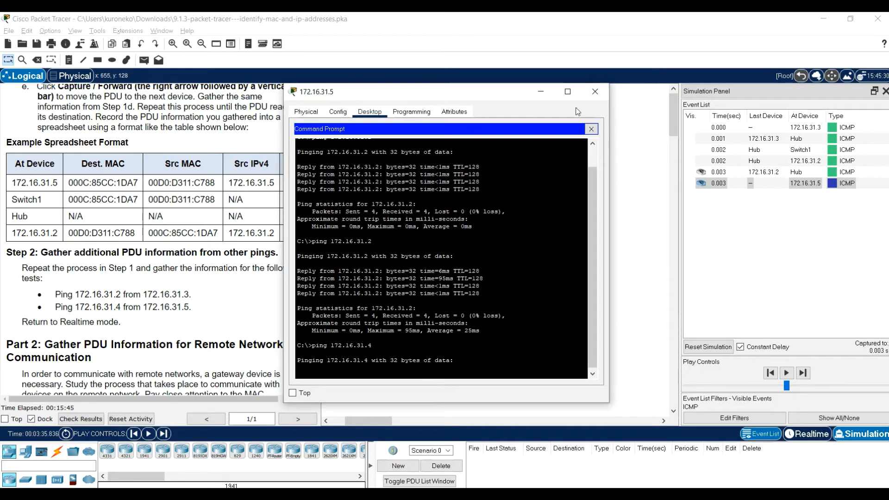
Switch to Realtime mode and reopen the Command Prompt window of PC 172.16.31.5 to check the ping replies
{"action": "left_click", "coordinate": [810, 433]}
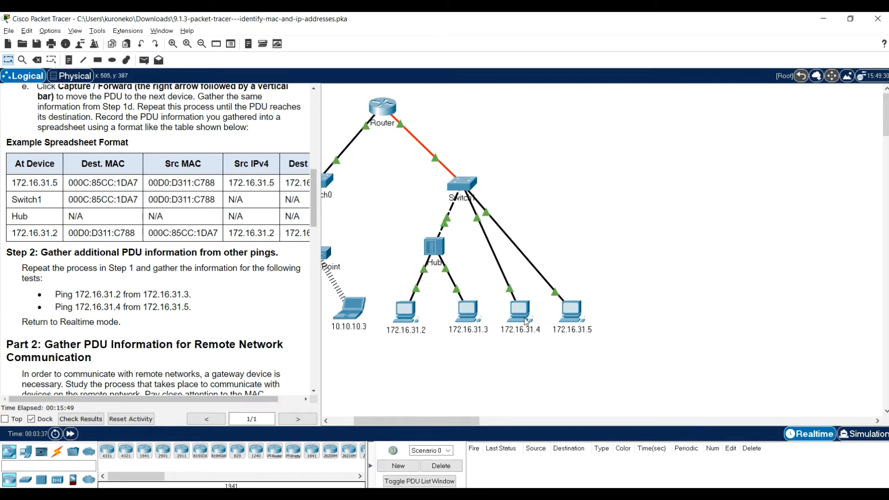
{"action": "left_click", "coordinate": [572, 311]}
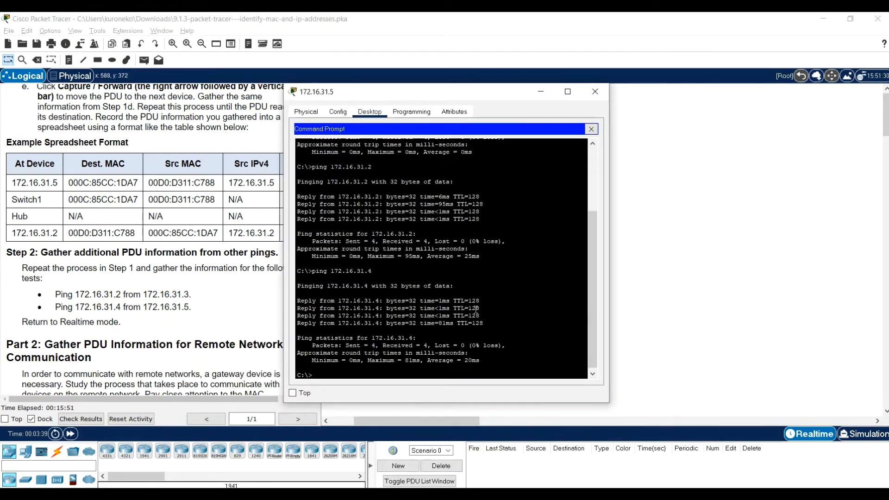
Repeat ping 172.16.31.4 in Realtime mode, and run it once more from PC 172.16.31.5 in Simulation mode
{"action": "key", "text": "Up"}
{"action": "key", "text": "Return"}
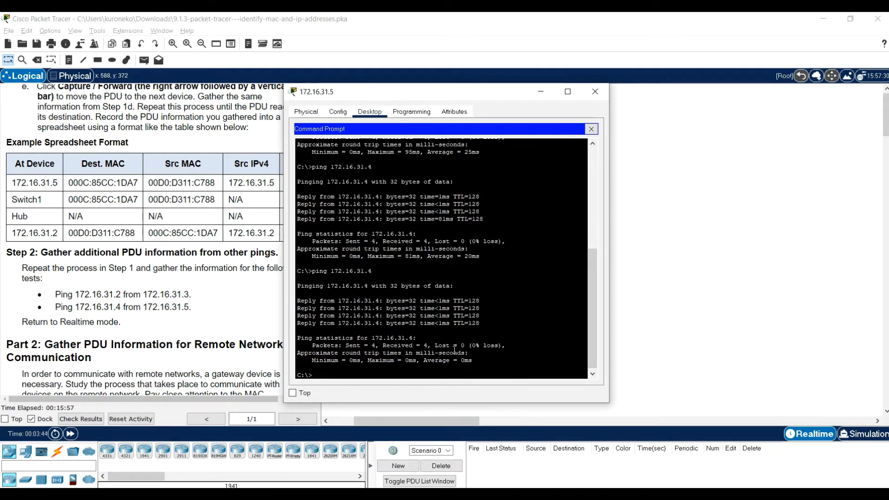
{"action": "key", "text": "Up"}
{"action": "left_click", "coordinate": [880, 439]}
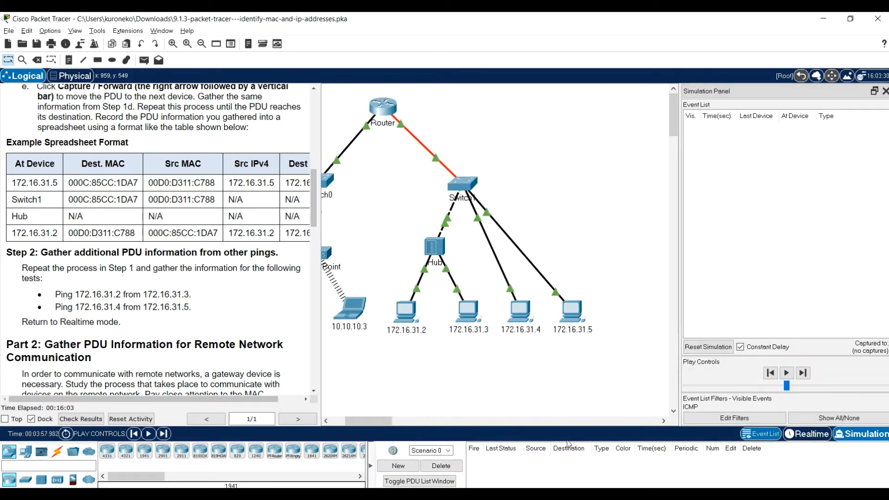
{"action": "left_click", "coordinate": [570, 312]}
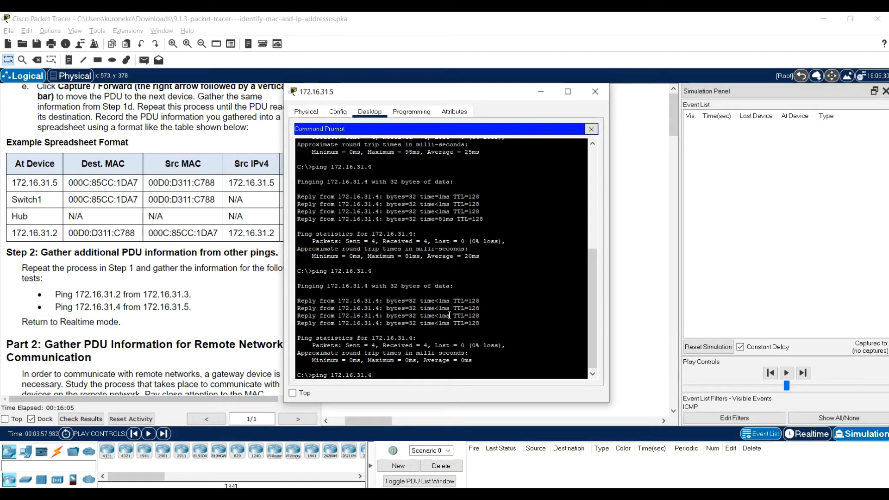
{"action": "key", "text": "Return"}
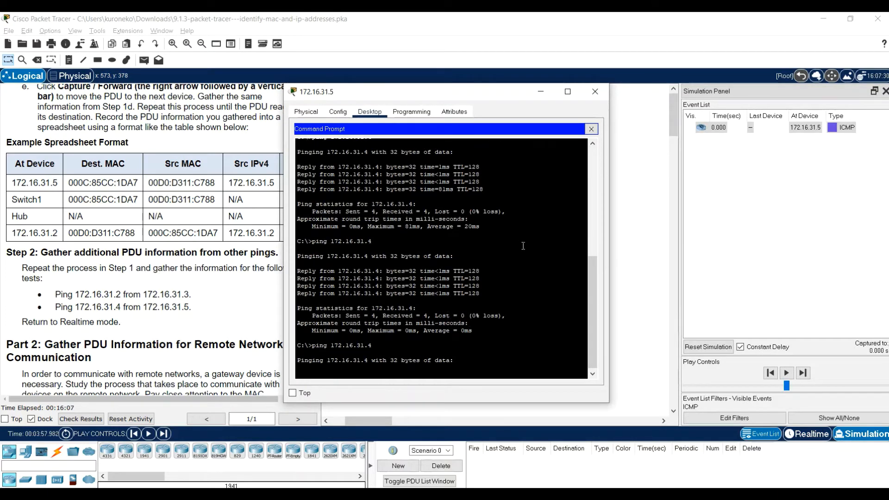
Open the ICMP PDU at PC 172.16.31.5 and copy the destination MAC address from its outbound PDU details
{"action": "left_click", "coordinate": [624, 271]}
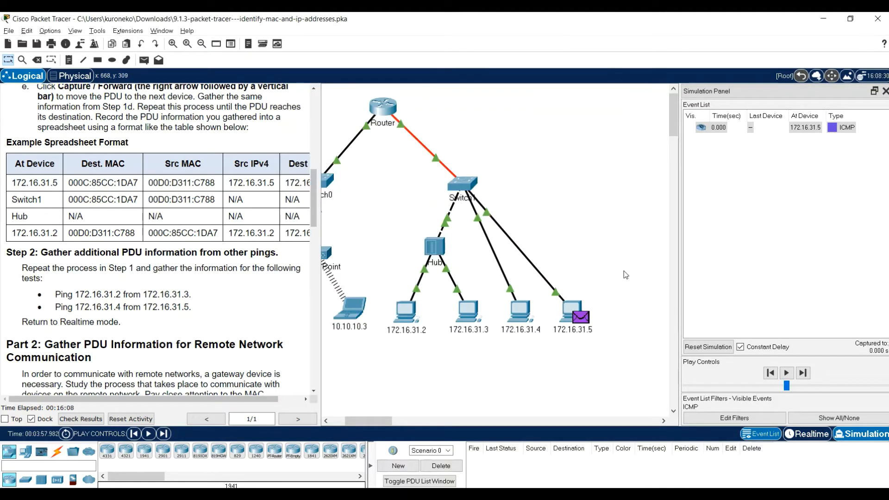
{"action": "left_click", "coordinate": [581, 318]}
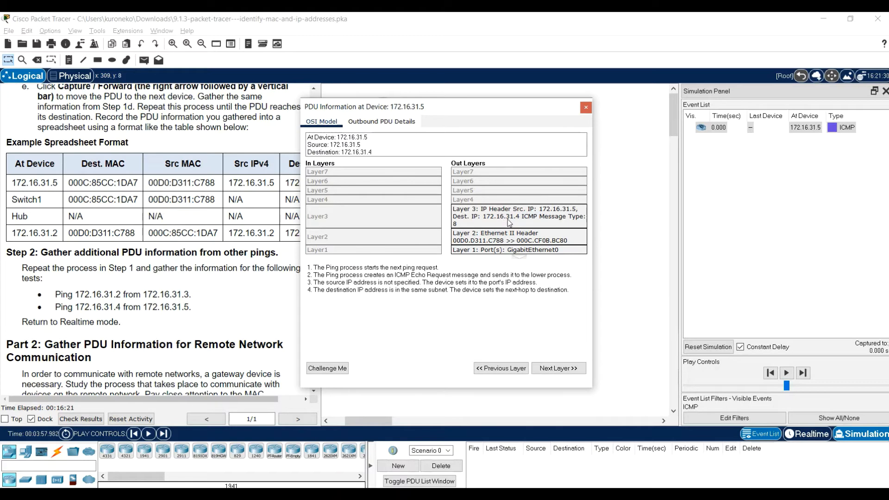
{"action": "left_click", "coordinate": [392, 121]}
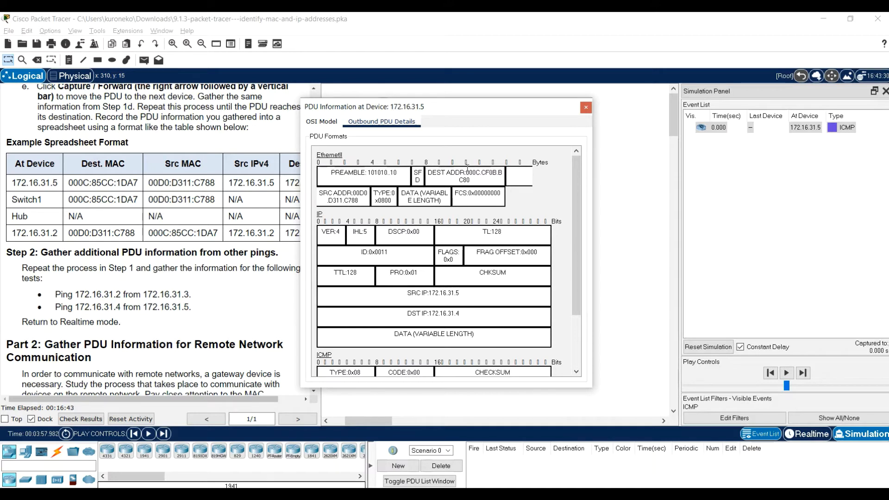
{"action": "left_click_drag", "start_coordinate": [466, 173], "coordinate": [470, 181]}
{"action": "key", "text": "ctrl+c"}
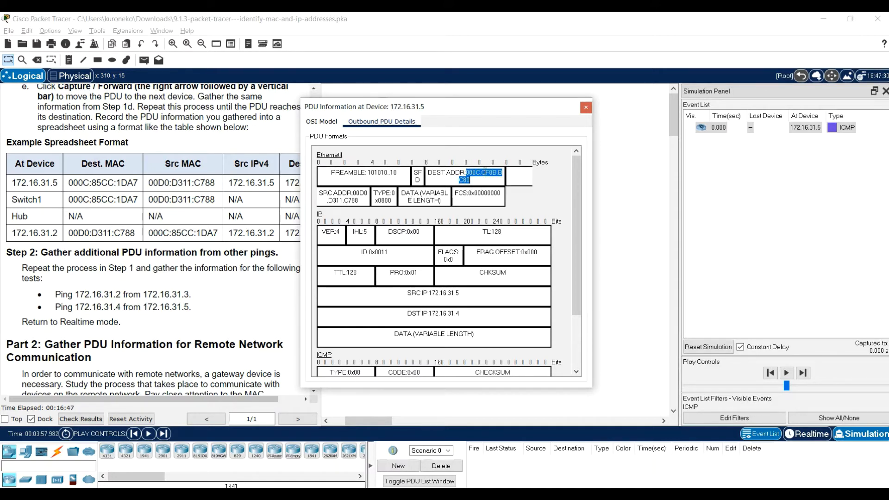
Switch to Excel and enter 172.16.31.5 as the first At Device entry of the third table, in cell B15
{"action": "left_click", "coordinate": [559, 495]}
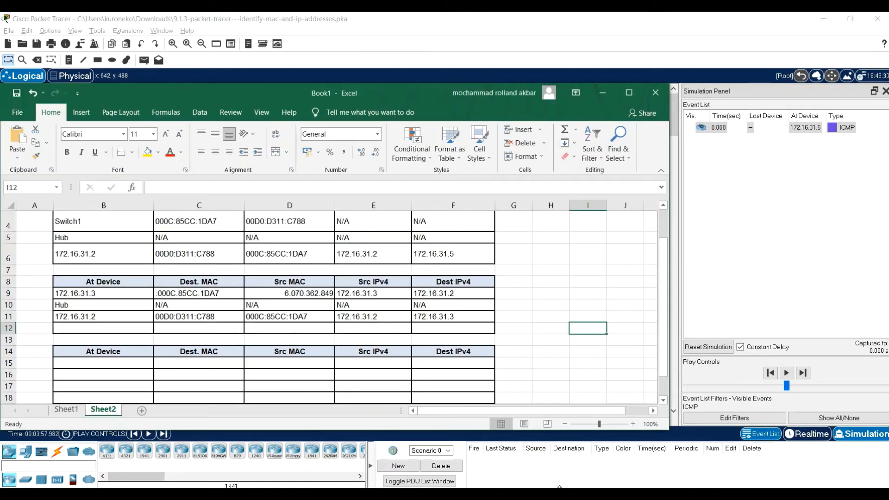
{"action": "left_click", "coordinate": [136, 361]}
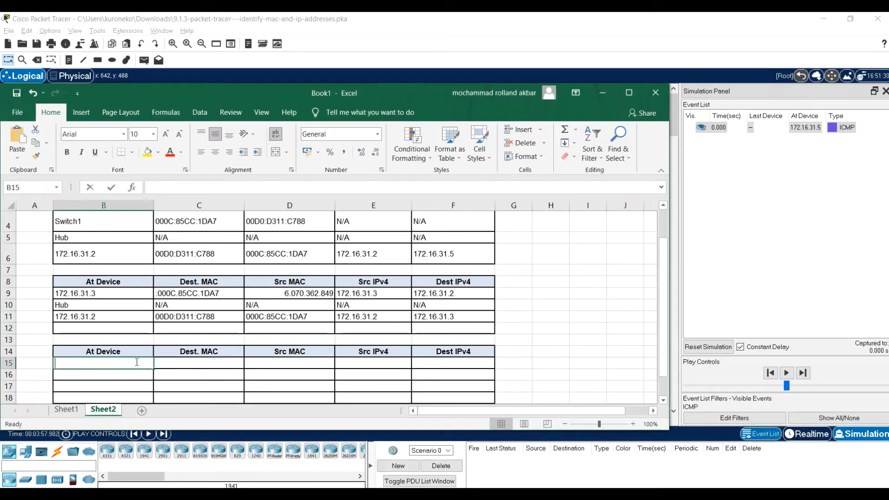
{"action": "type", "text": "172"}
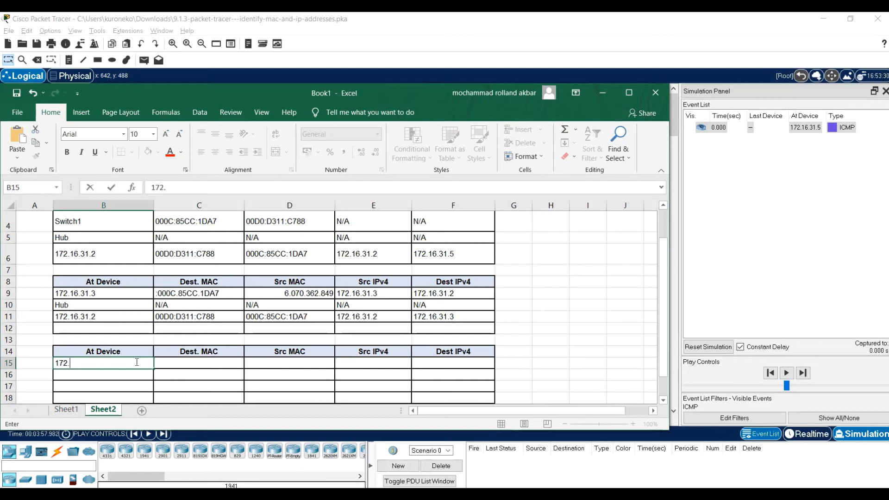
{"action": "type", "text": ".16.31.5"}
{"action": "key", "text": "Tab"}
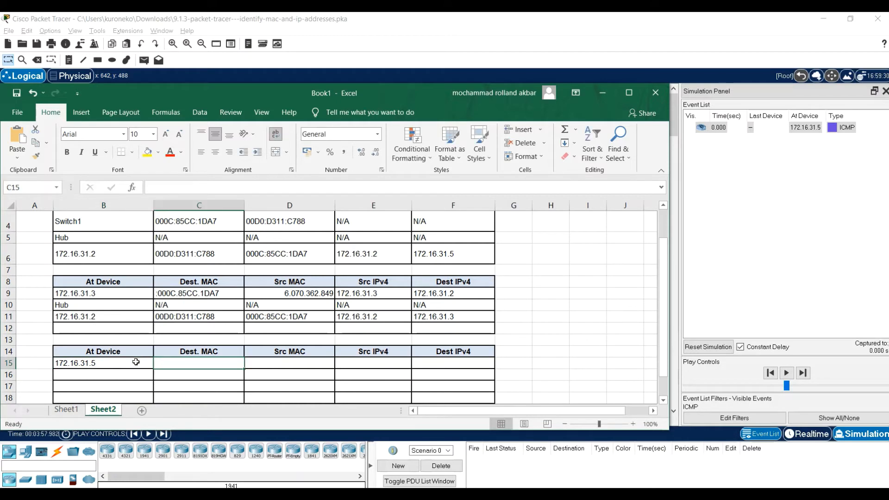
Paste the copied destination MAC address 000C.CF0B.BC80 into Dest. MAC cell C15
{"action": "double_click", "coordinate": [219, 362]}
{"action": "key", "text": "ctrl+v"}
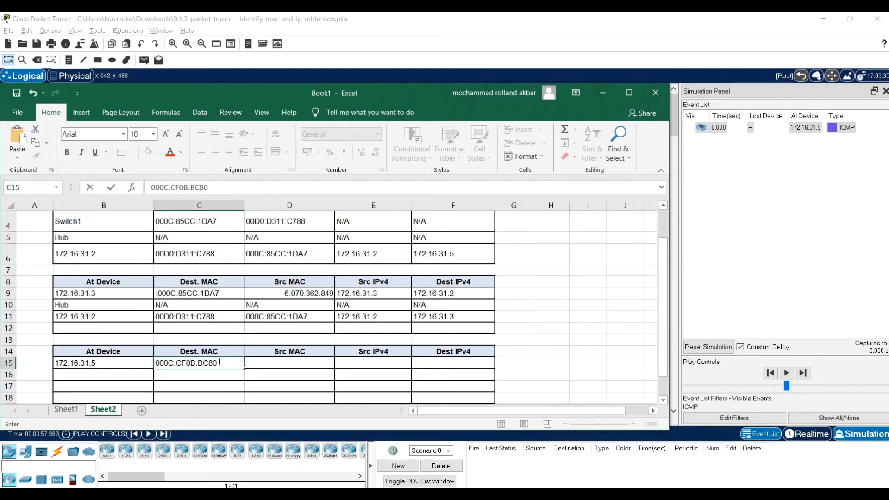
{"action": "left_click", "coordinate": [269, 367]}
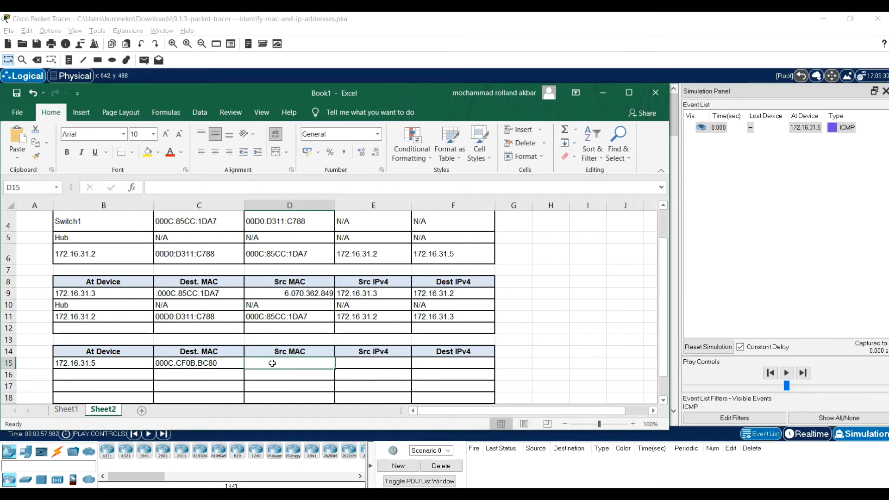
{"action": "double_click", "coordinate": [281, 364]}
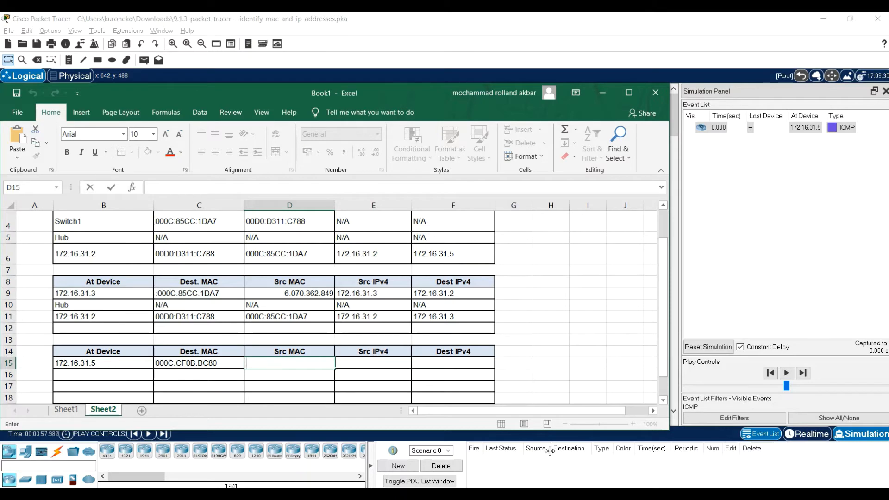
{"action": "left_click", "coordinate": [551, 494]}
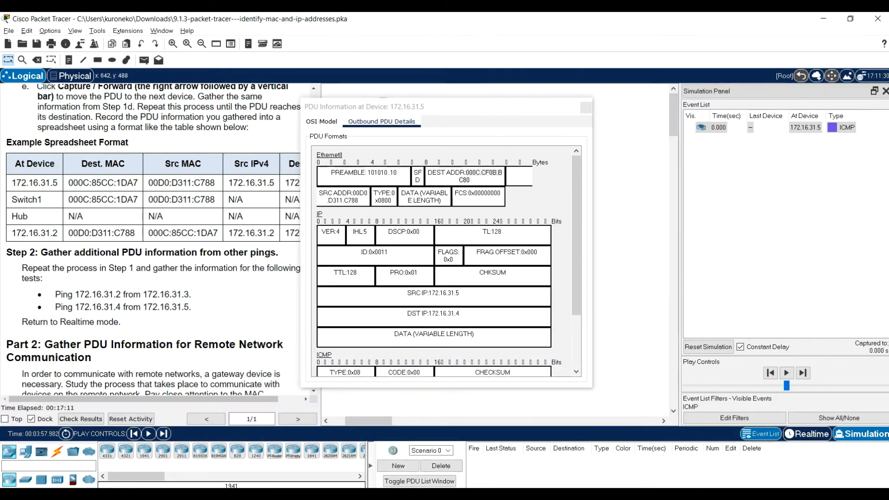
{"action": "left_click", "coordinate": [551, 495]}
{"action": "left_click", "coordinate": [215, 248]}
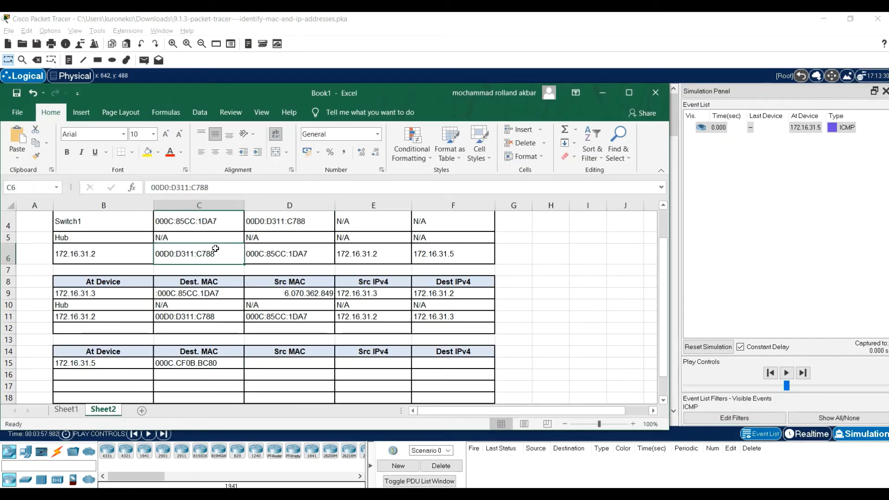
{"action": "key", "text": "ctrl+c"}
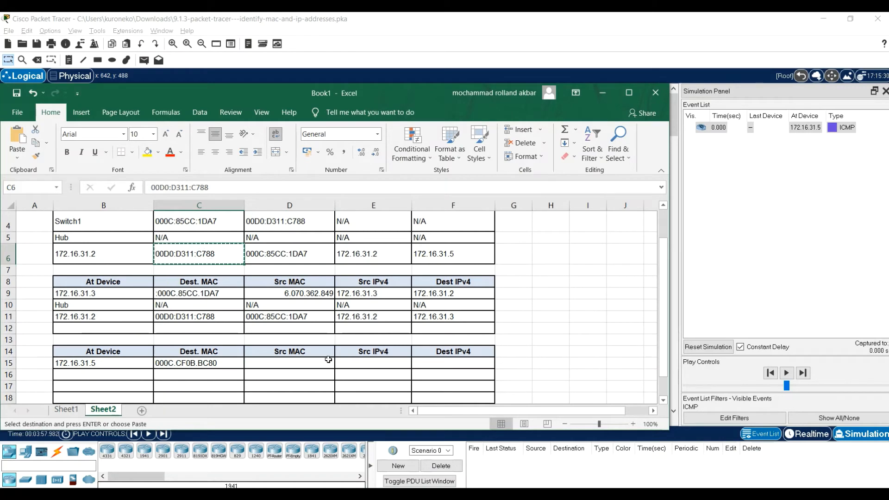
{"action": "left_click", "coordinate": [289, 368]}
{"action": "double_click", "coordinate": [292, 362]}
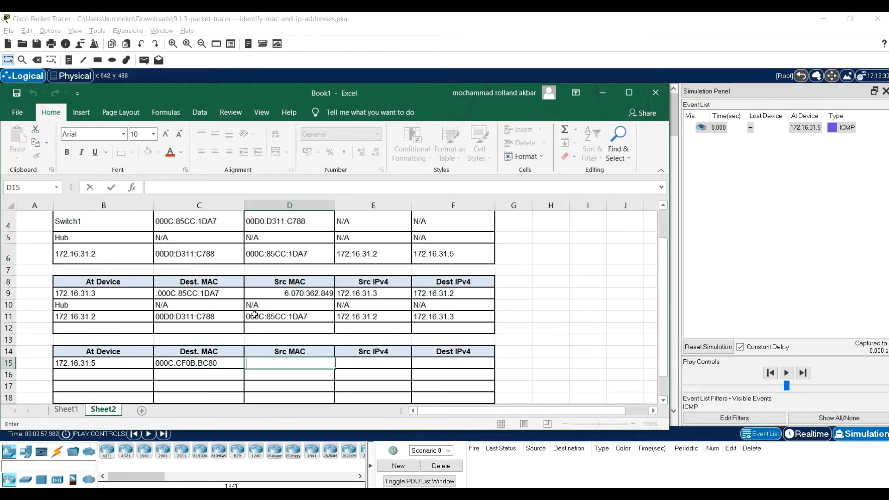
Copy 00D0:D311:C788 from cell C6 into Src MAC cell D15, and check the IP addresses in Packet Tracer's PDU details
{"action": "left_click", "coordinate": [207, 248]}
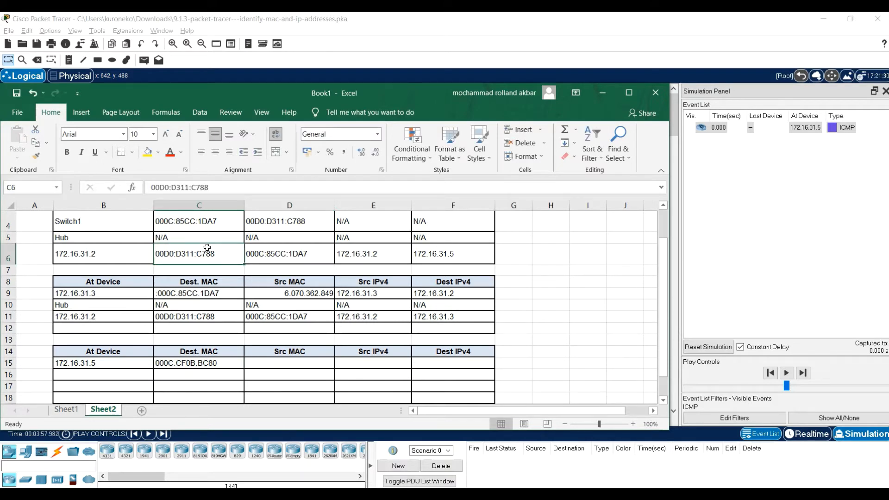
{"action": "key", "text": "ctrl+c"}
{"action": "left_click", "coordinate": [287, 366]}
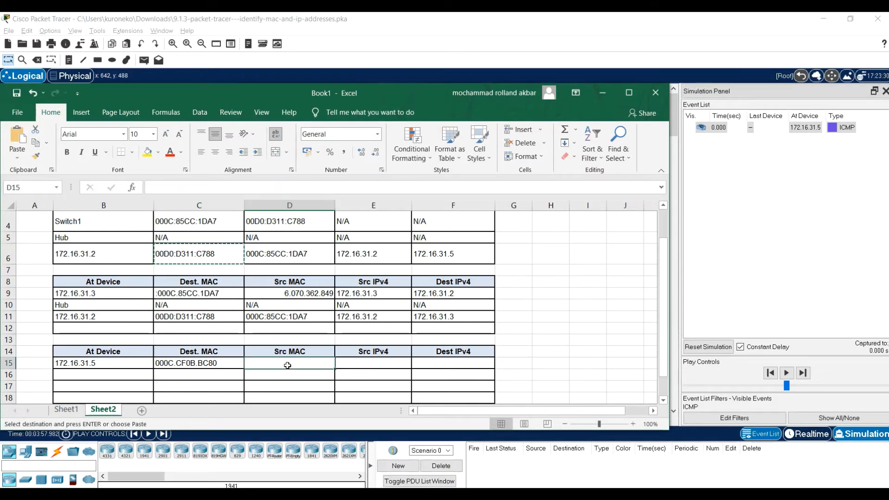
{"action": "key", "text": "ctrl+v"}
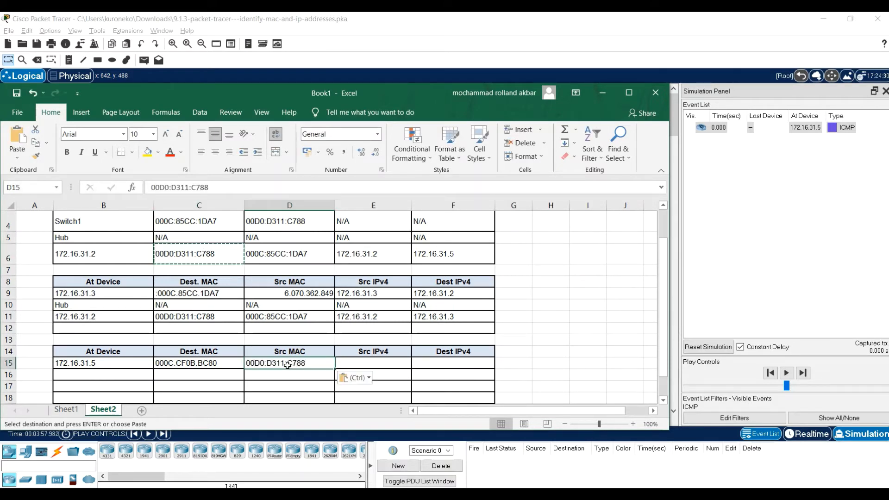
{"action": "left_click", "coordinate": [623, 365]}
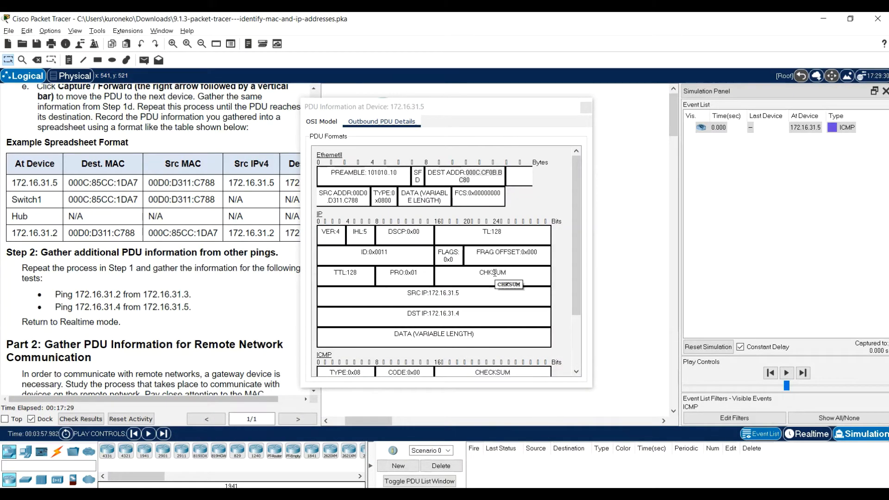
{"action": "scroll", "coordinate": [495, 272], "scroll_direction": "down", "scroll_amount": 2}
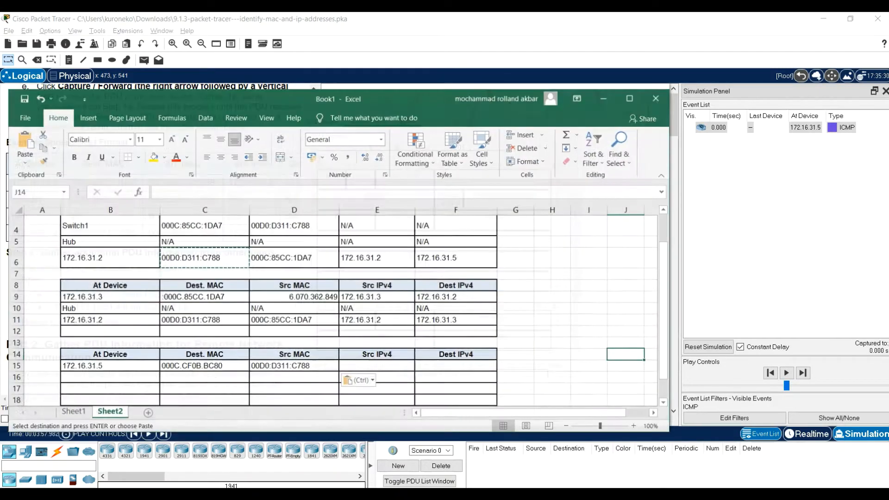
{"action": "left_click", "coordinate": [105, 361]}
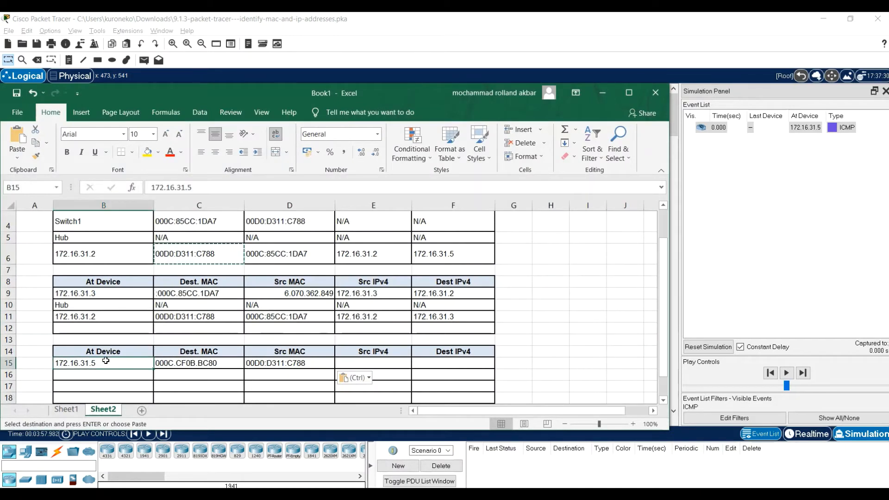
{"action": "key", "text": "ctrl+c"}
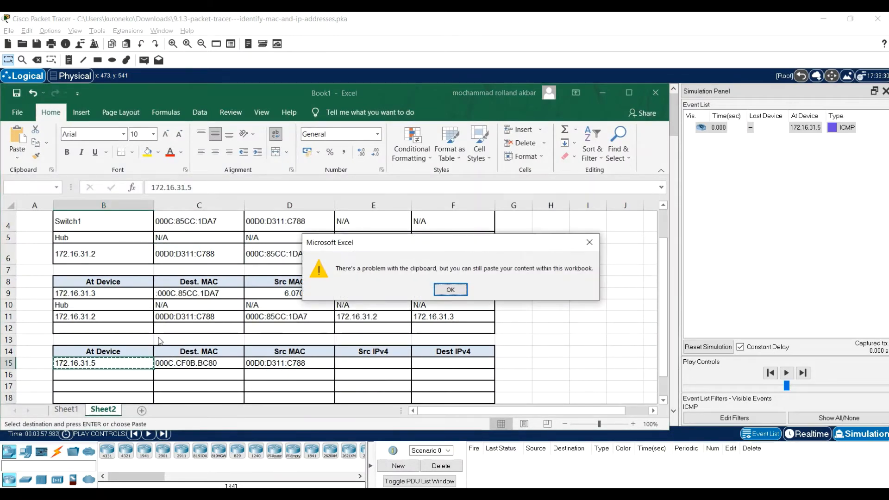
{"action": "left_click", "coordinate": [451, 289]}
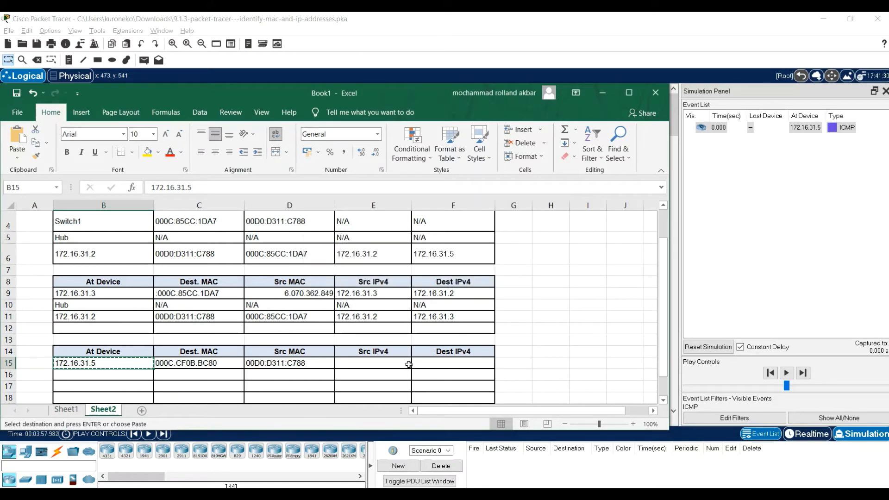
{"action": "left_click", "coordinate": [393, 363]}
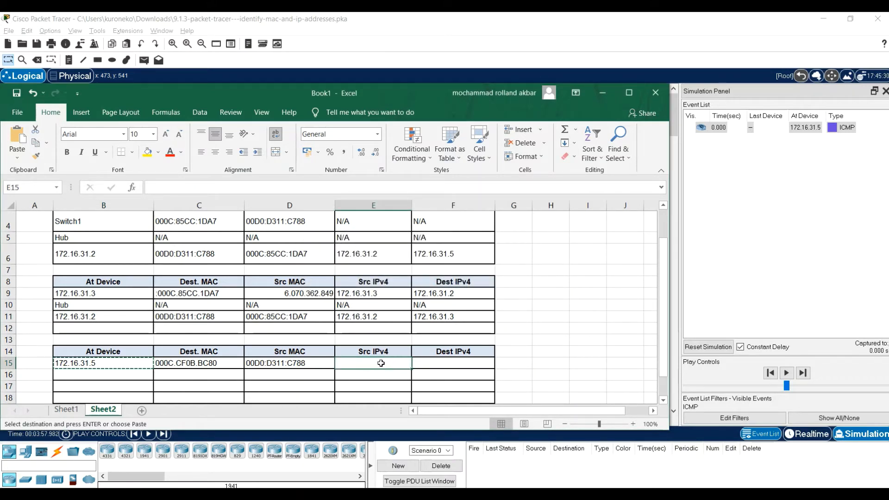
{"action": "key", "text": "Escape"}
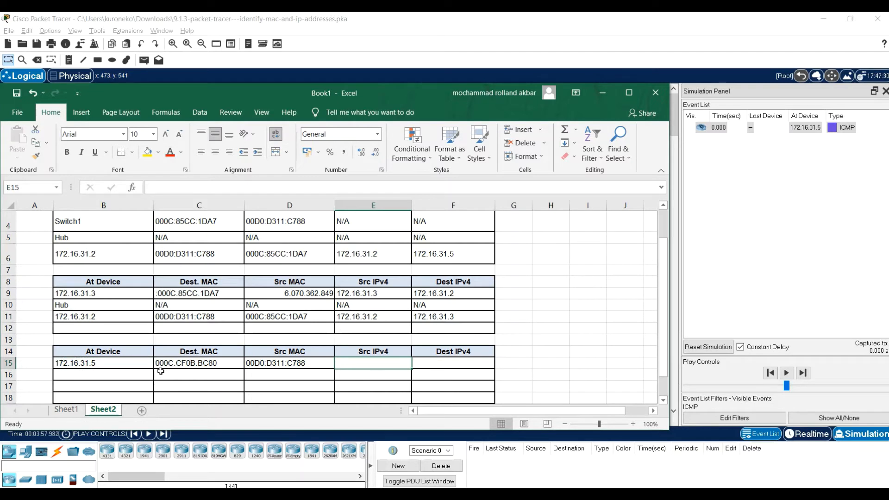
Copy the address 172.16.31.5 from cell B15 into Src IPv4 cell E15
{"action": "left_click", "coordinate": [138, 365]}
{"action": "key", "text": "ctrl+c"}
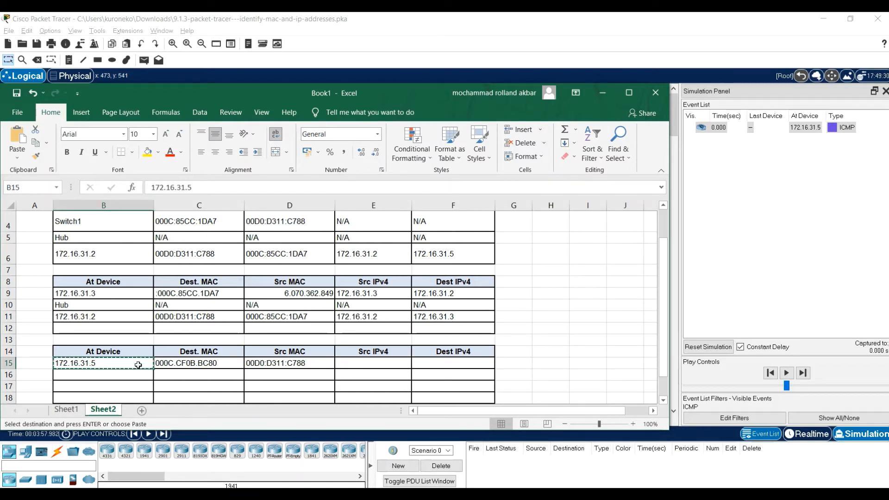
{"action": "left_click", "coordinate": [399, 362]}
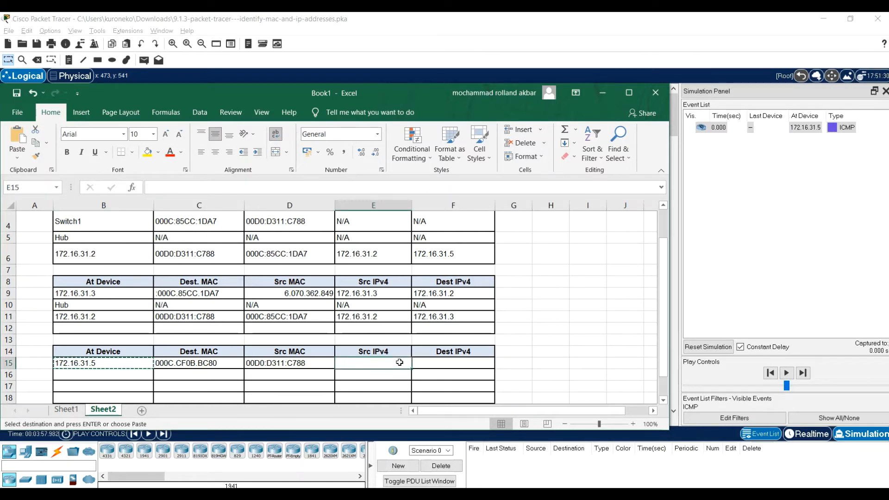
{"action": "key", "text": "ctrl+v"}
{"action": "key", "text": "Tab"}
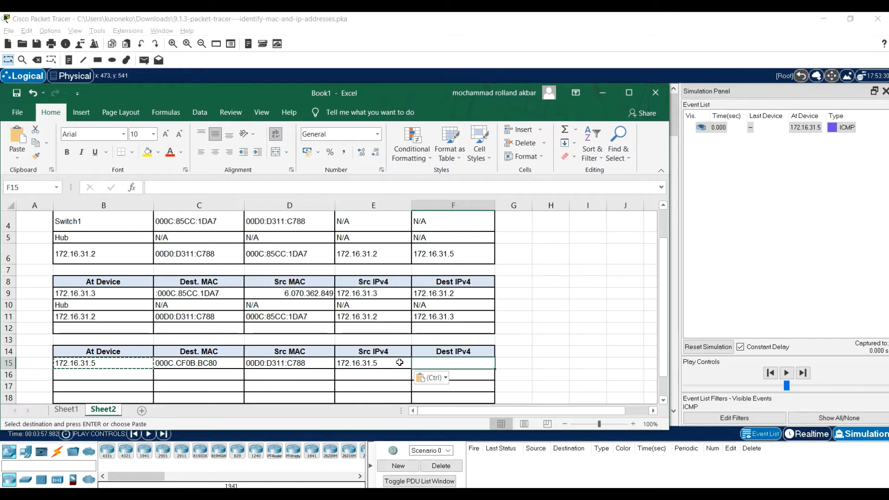
Paste the copied address into Dest IPv4 cell F15 for editing, and close the PDU information of 172.16.31.5 in Packet Tracer
{"action": "key", "text": "ctrl+v"}
{"action": "key", "text": "F2"}
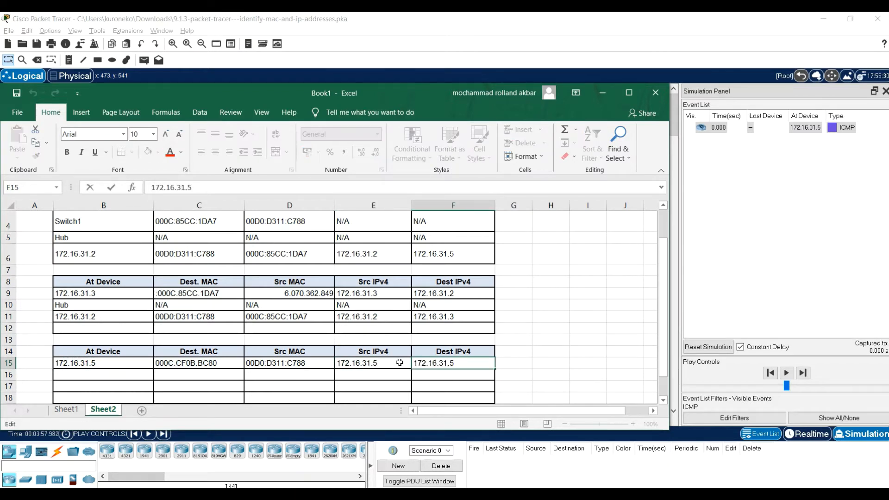
{"action": "key", "text": "Return"}
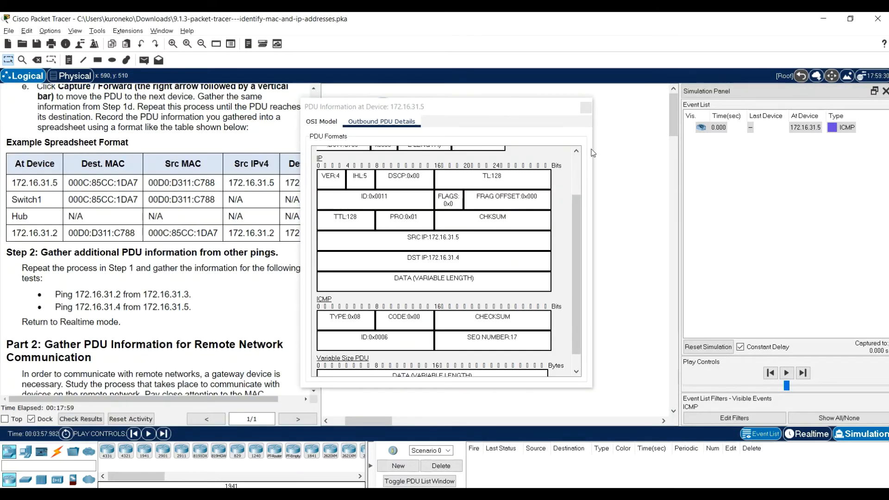
{"action": "left_click", "coordinate": [594, 103]}
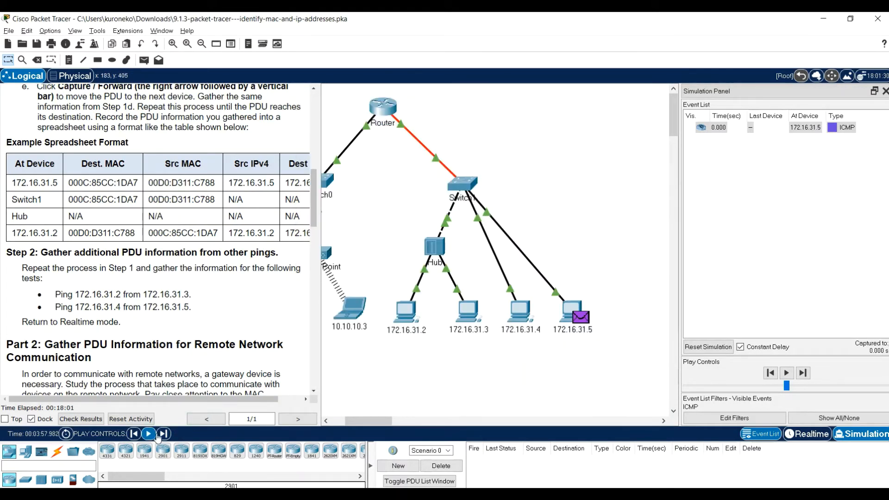
Advance the simulation by one event and open the outbound PDU details of the envelope at Switch1
{"action": "left_click", "coordinate": [163, 434]}
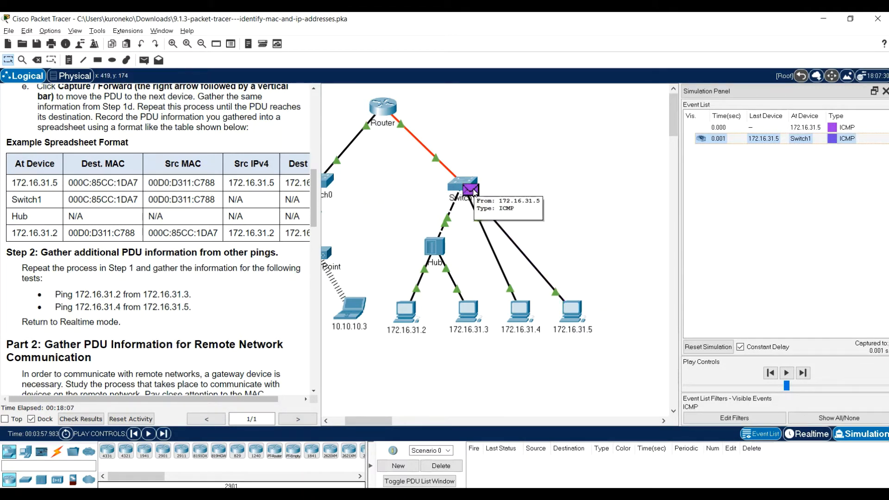
{"action": "left_click", "coordinate": [473, 192]}
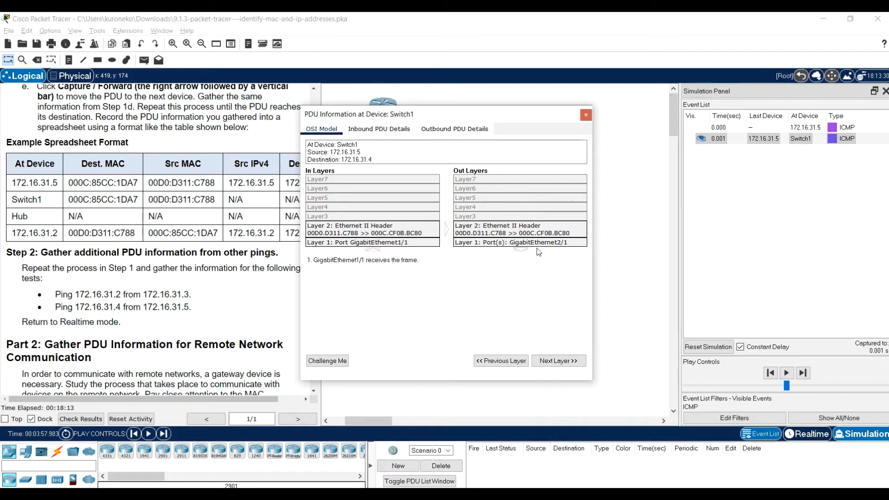
{"action": "left_click", "coordinate": [450, 137]}
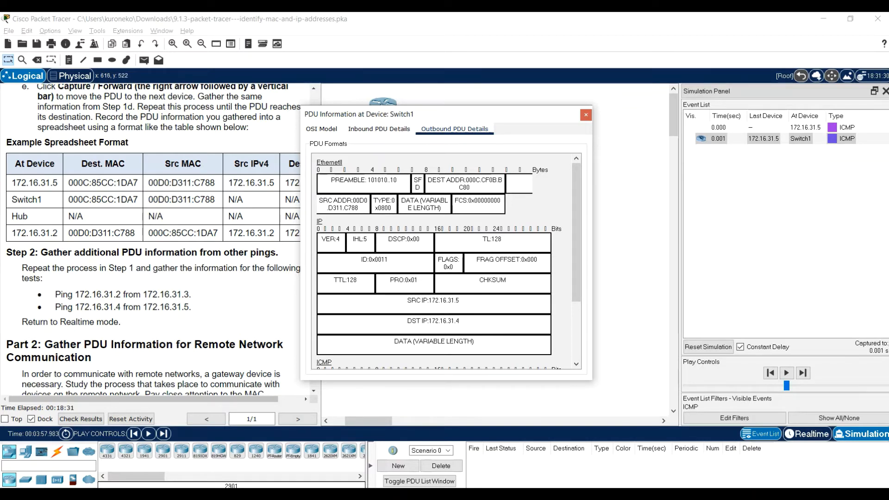
In Excel, copy the destination and source MAC addresses from C15:D15 into C16:D16
{"action": "key", "text": "alt+Tab"}
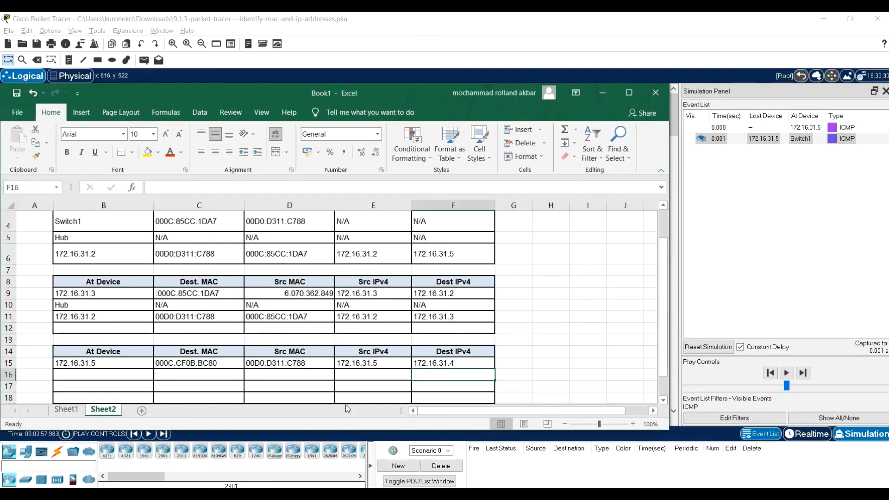
{"action": "left_click", "coordinate": [218, 365]}
{"action": "key", "text": "shift+Right"}
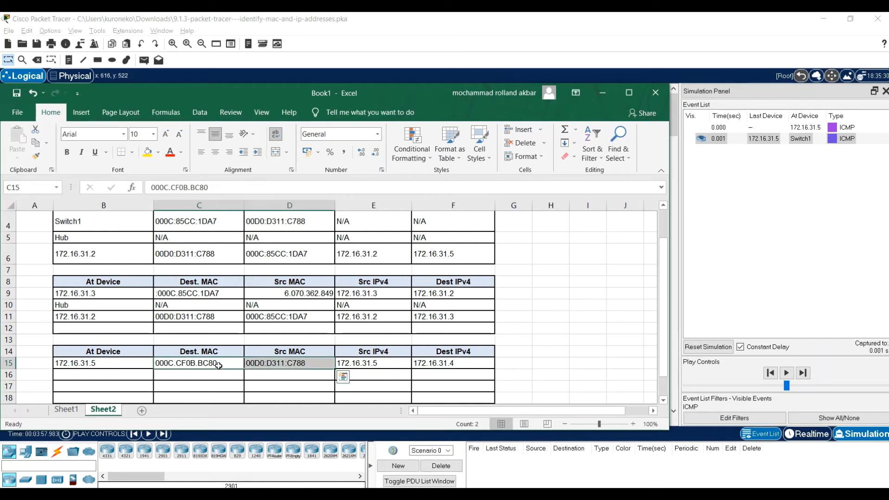
{"action": "key", "text": "ctrl+c"}
{"action": "key", "text": "Down"}
{"action": "key", "text": "Down"}
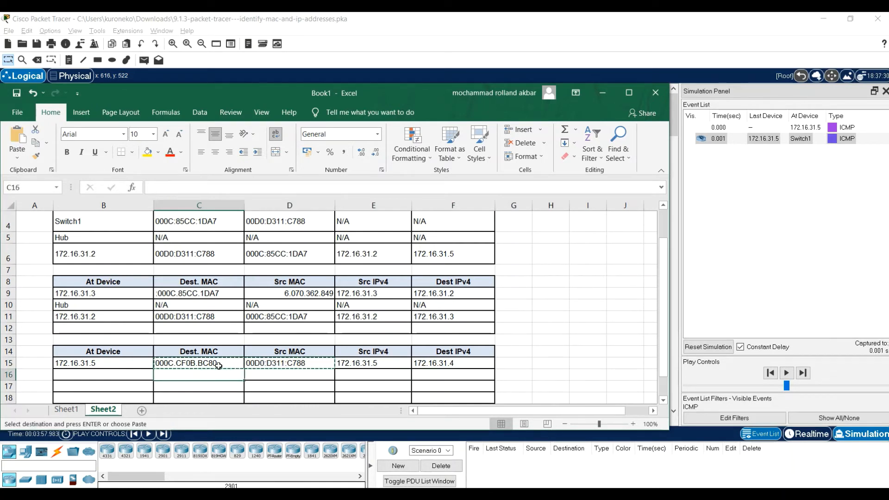
{"action": "key", "text": "Up"}
{"action": "key", "text": "Up"}
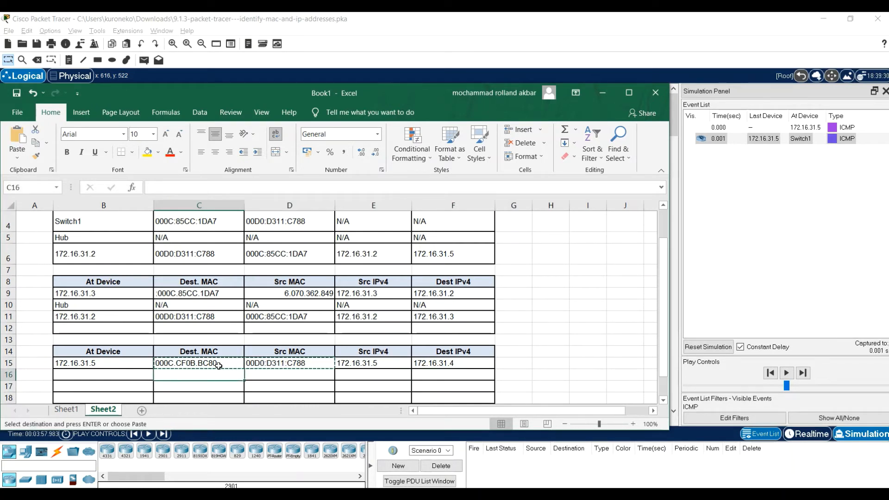
{"action": "key", "text": "ctrl+v"}
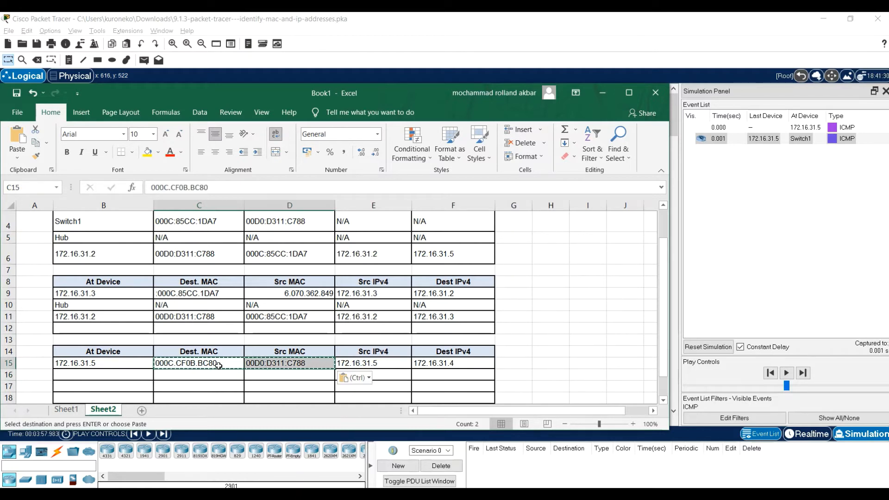
{"action": "key", "text": "Down"}
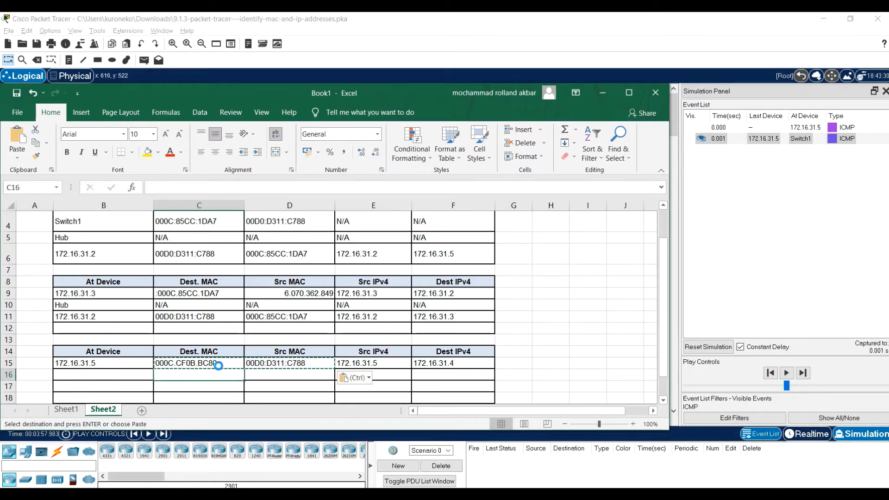
{"action": "key", "text": "ctrl+v"}
Enter "switch" as the At Device name in cell B16
{"action": "key", "text": "Left"}
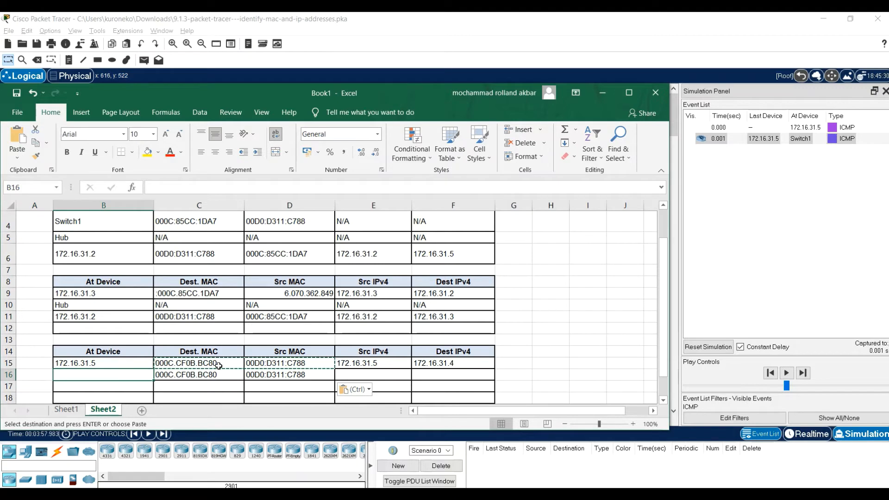
{"action": "type", "text": "switch"}
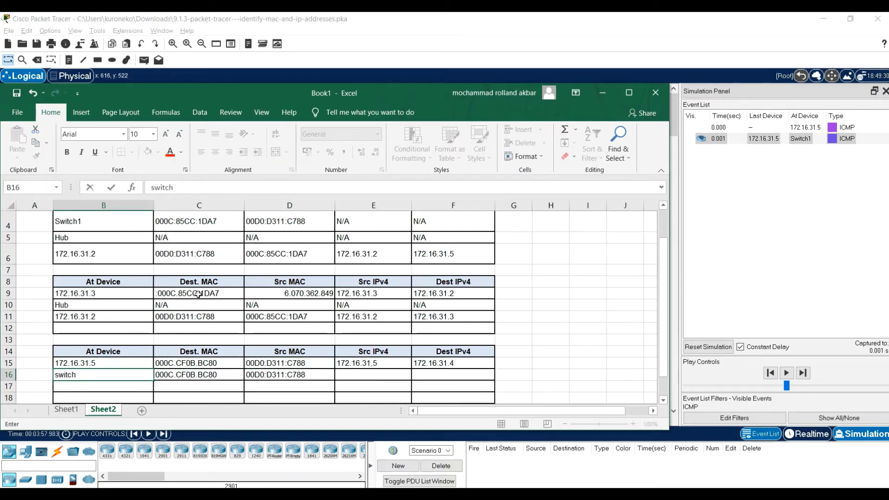
{"action": "left_click", "coordinate": [374, 374]}
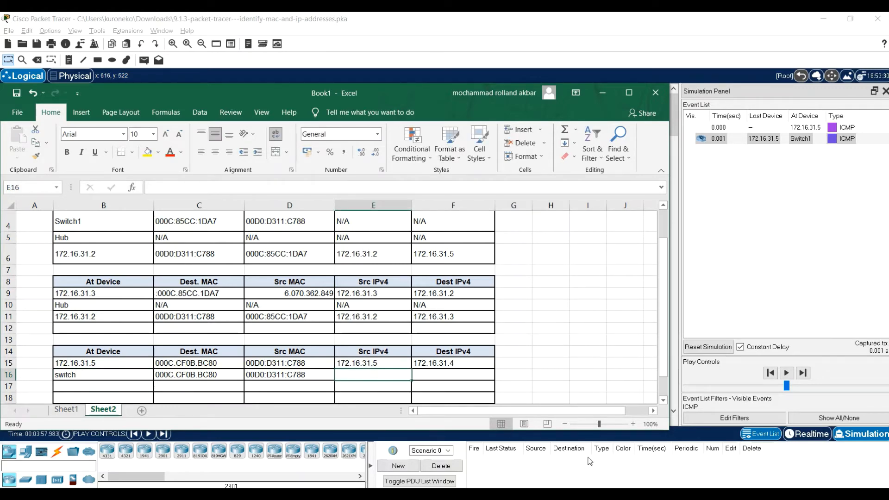
In Packet Tracer, close Switch1's PDU information after checking its OSI model, and open the PDU at its next hop, 172.16.31.4
{"action": "left_click", "coordinate": [581, 473]}
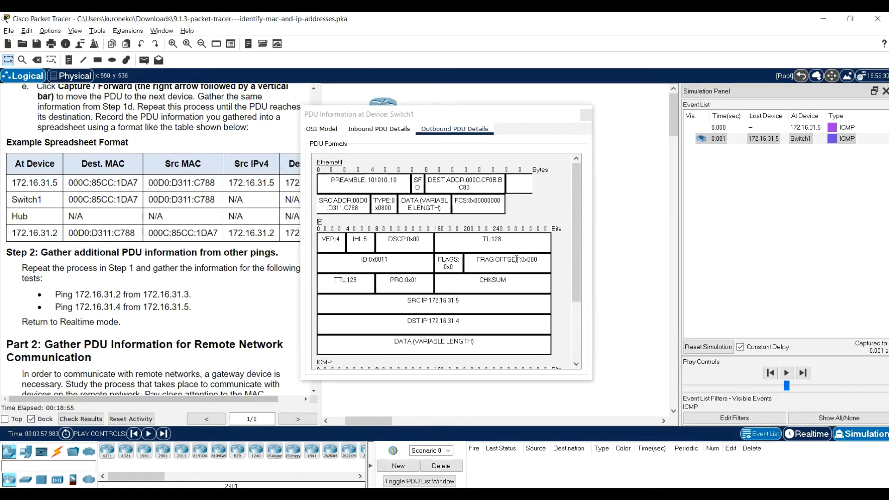
{"action": "left_click", "coordinate": [324, 128]}
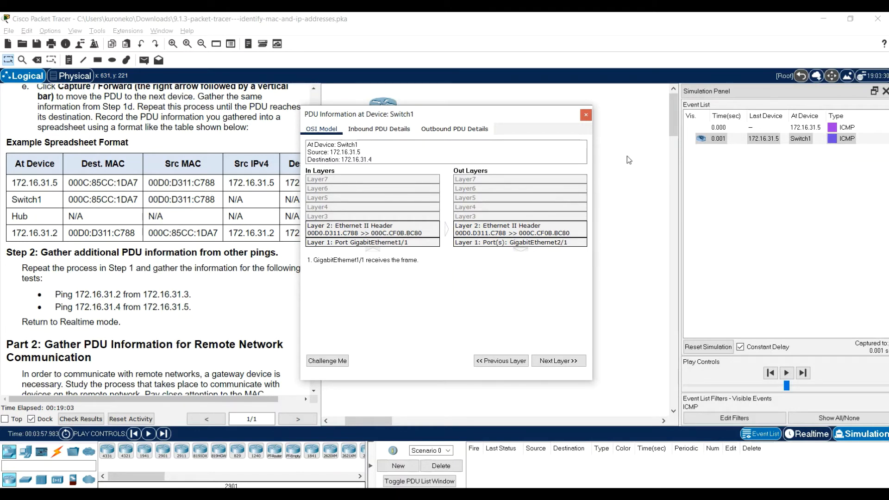
{"action": "left_click", "coordinate": [586, 114]}
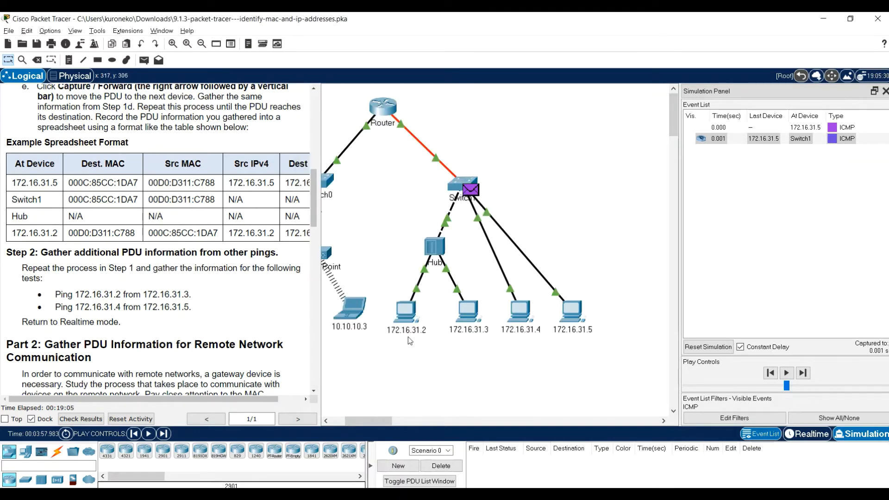
{"action": "left_click", "coordinate": [163, 434]}
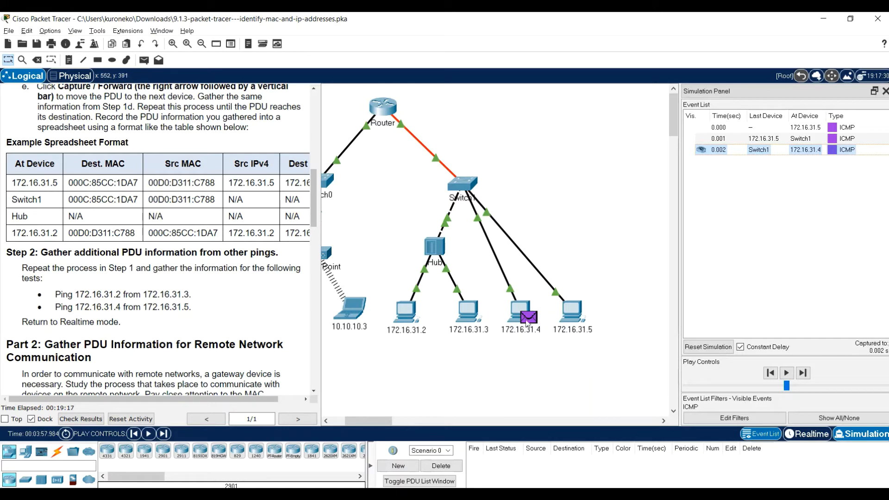
{"action": "left_click", "coordinate": [528, 318]}
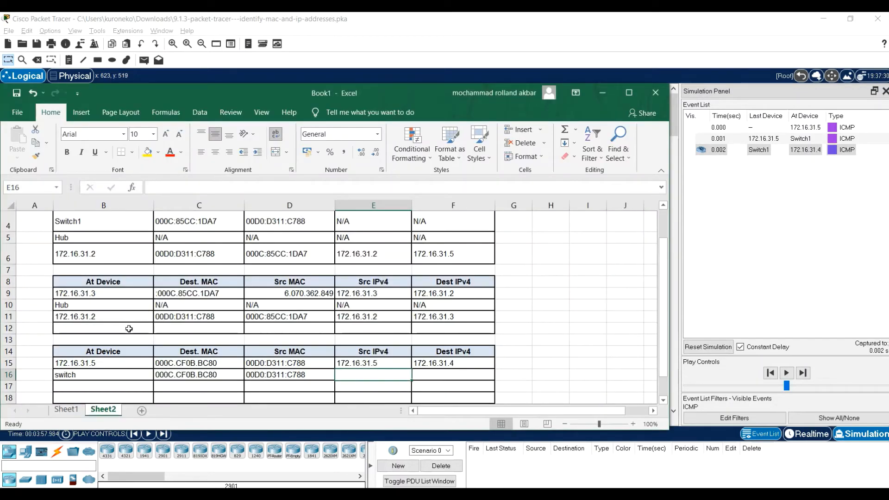
In Excel, copy 172.16.31.4 from cell F15 into At Device cell B17 and Src IPv4 cell E17
{"action": "scroll", "coordinate": [116, 357], "scroll_direction": "down", "scroll_amount": 2}
{"action": "scroll", "coordinate": [116, 358], "scroll_direction": "down", "scroll_amount": 1}
{"action": "left_click", "coordinate": [436, 310]}
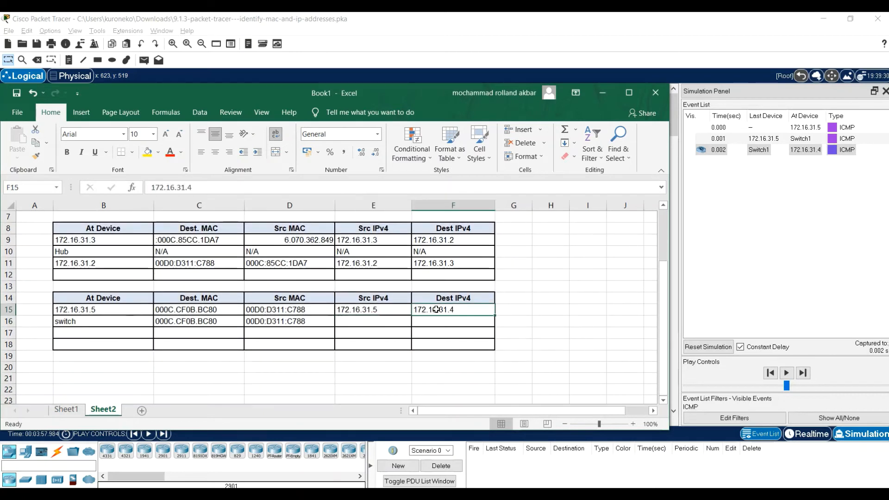
{"action": "key", "text": "ctrl+c"}
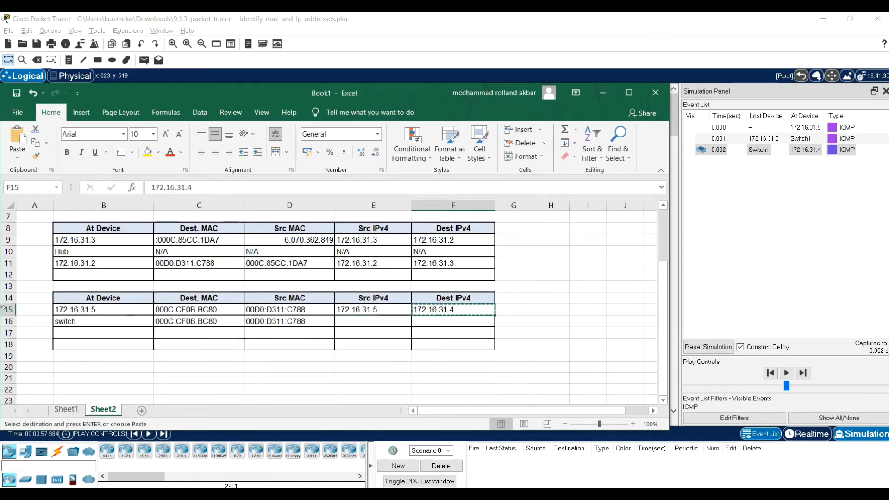
{"action": "left_click", "coordinate": [94, 334]}
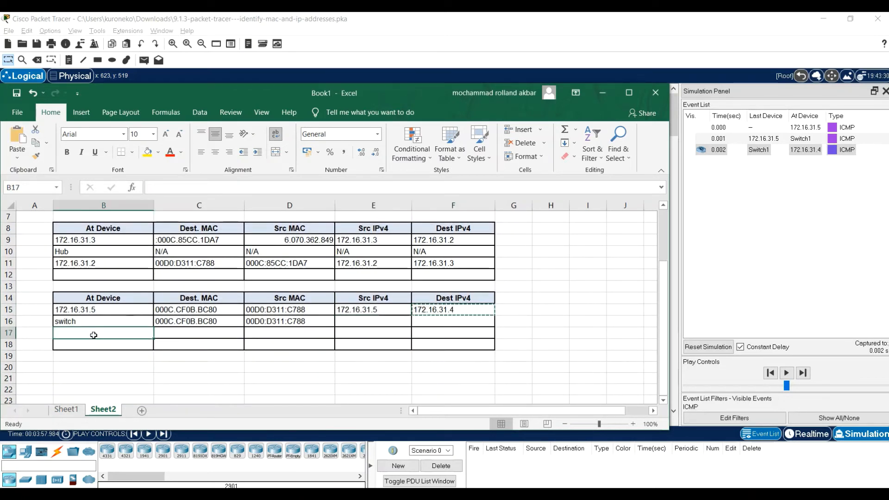
{"action": "key", "text": "ctrl+v"}
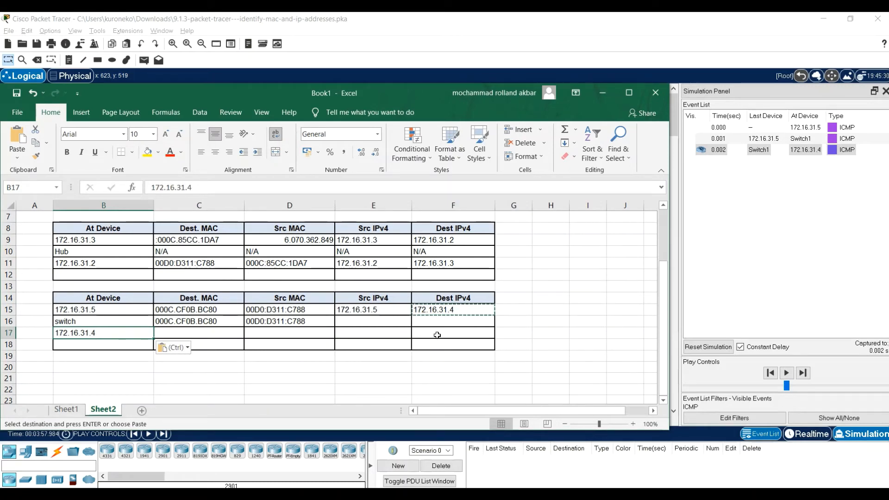
{"action": "key", "text": "Right"}
{"action": "key", "text": "Right"}
{"action": "key", "text": "Right"}
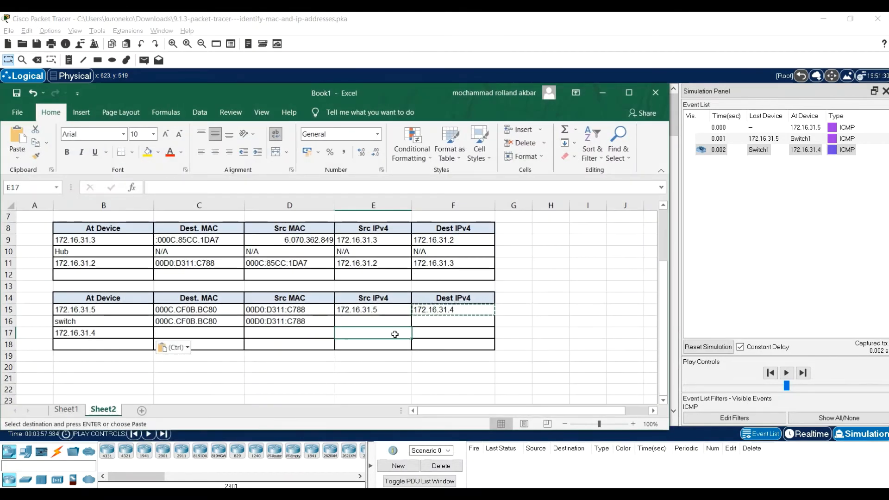
{"action": "key", "text": "ctrl+v"}
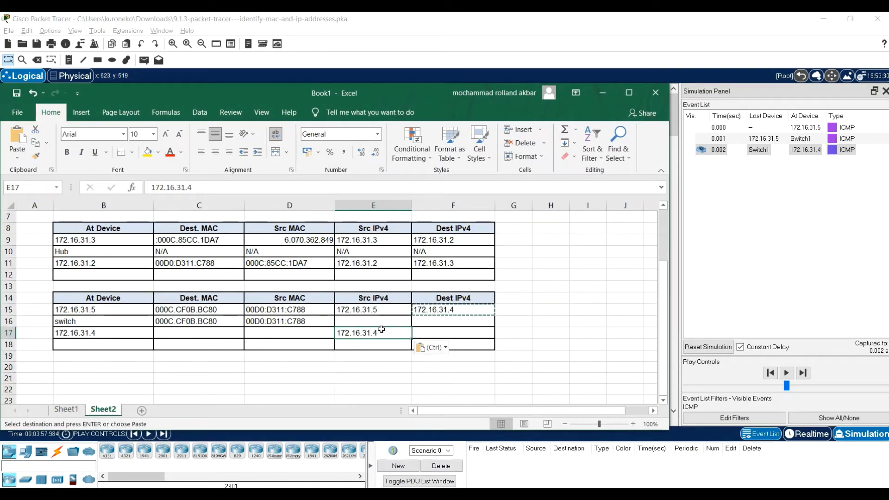
Copy the address 172.16.31.5 from cell E15 into Dest IPv4 cell F17
{"action": "left_click", "coordinate": [384, 308]}
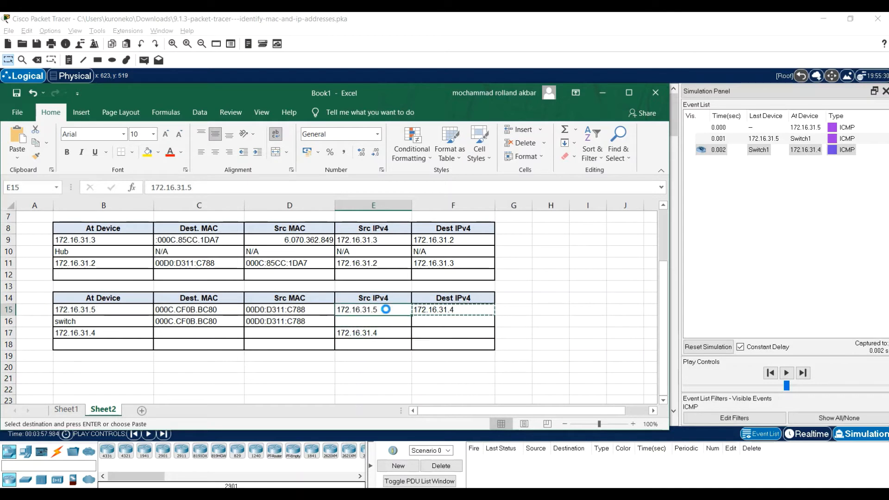
{"action": "key", "text": "ctrl+c"}
{"action": "left_click", "coordinate": [433, 333]}
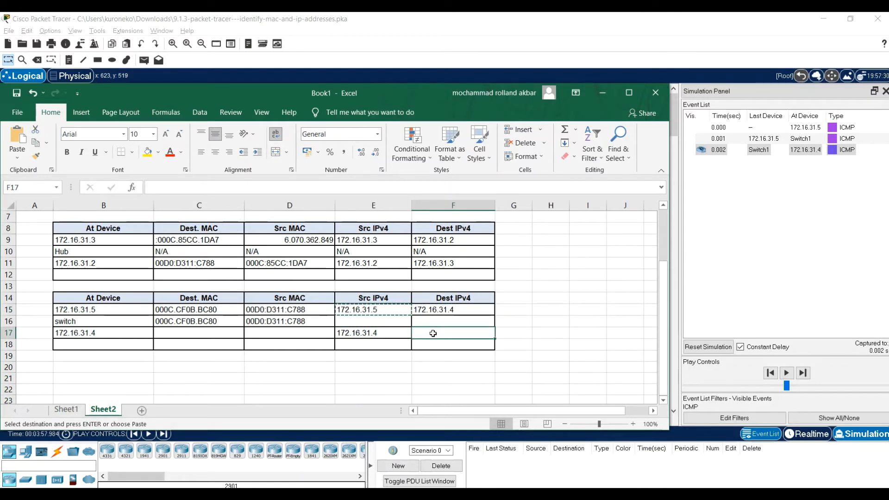
{"action": "key", "text": "ctrl+v"}
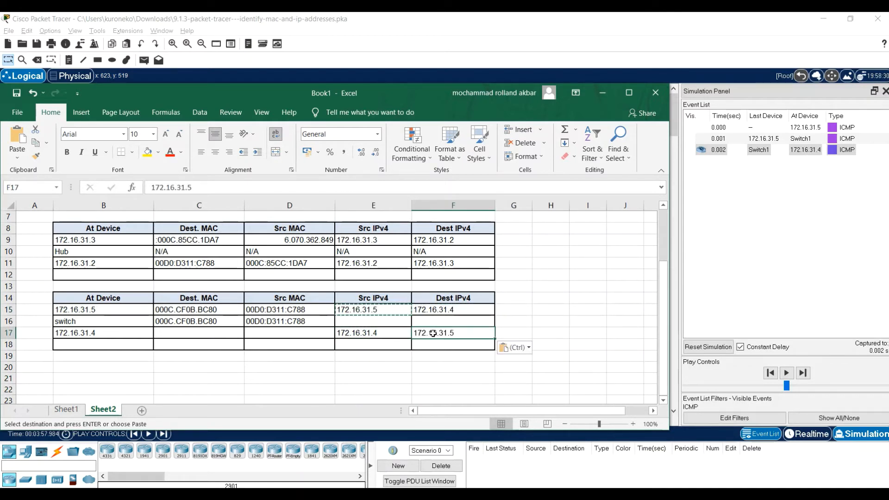
Check the outbound PDU details of 172.16.31.4 in Packet Tracer, and copy 00D0:D311:C788 from D16 into Dest. MAC cell C17 in Excel
{"action": "left_click", "coordinate": [194, 334]}
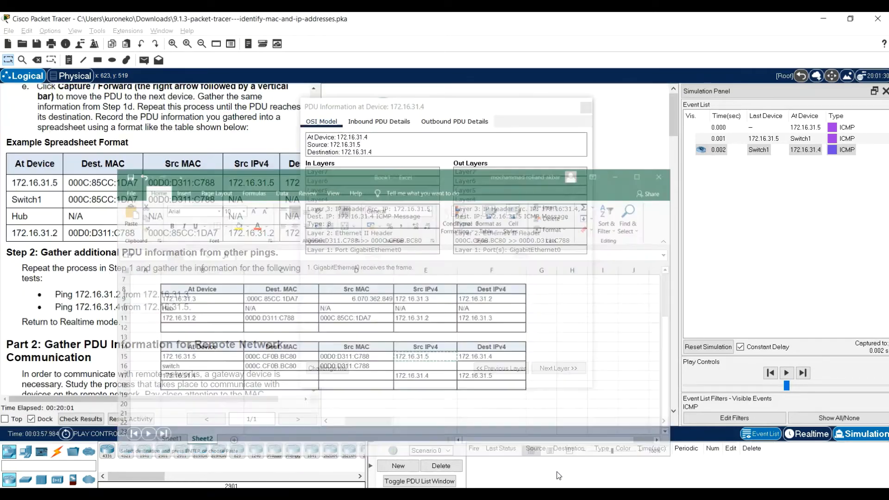
{"action": "left_click", "coordinate": [454, 121]}
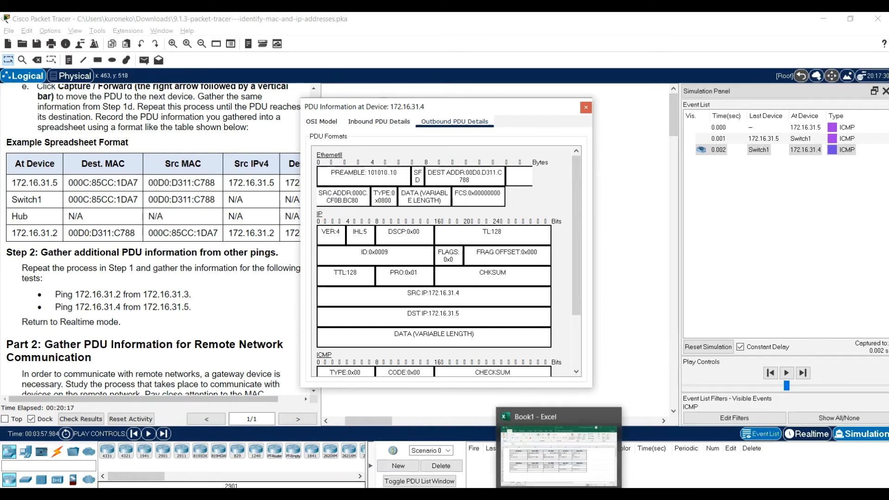
{"action": "left_click", "coordinate": [559, 496]}
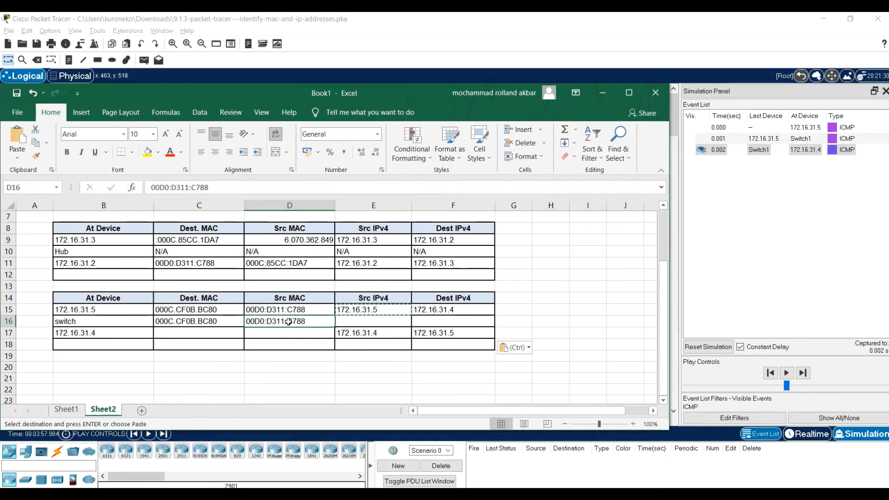
{"action": "key", "text": "ctrl+c"}
{"action": "key", "text": "Down"}
{"action": "key", "text": "Left"}
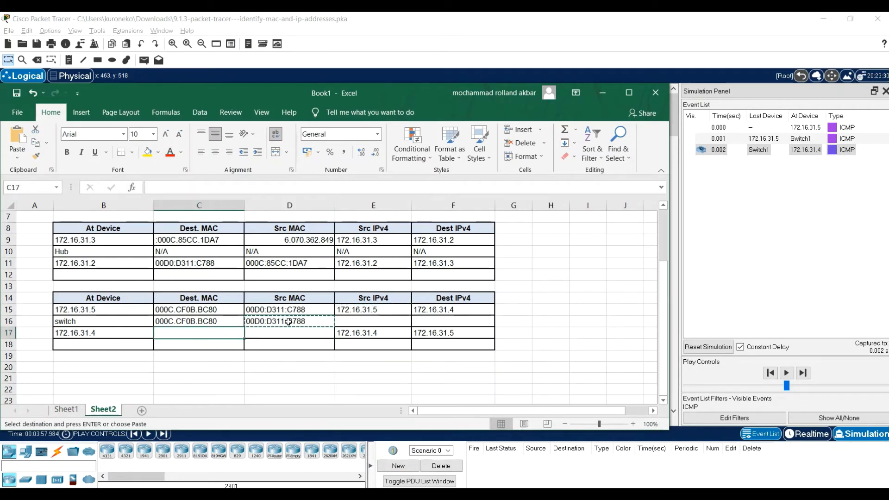
{"action": "key", "text": "ctrl+v"}
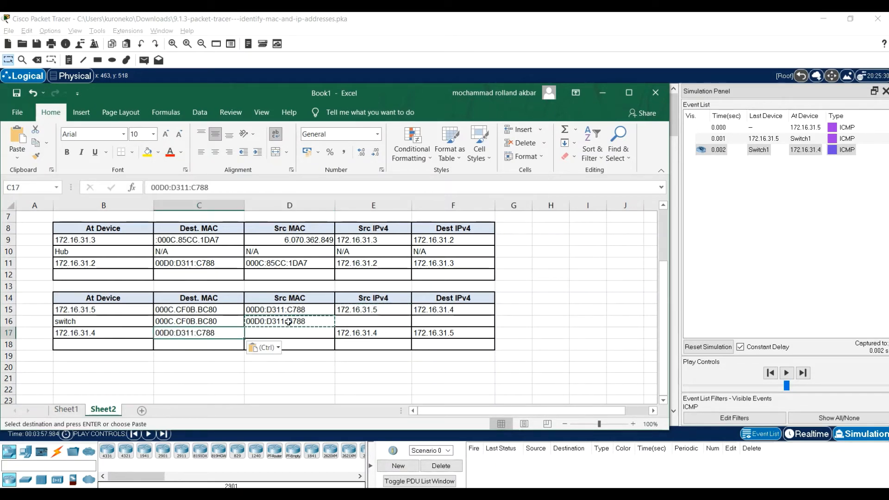
Copy the MAC address 000C.CF0B.BC80 from cell C16 into Src MAC cell D17
{"action": "key", "text": "Up"}
{"action": "key", "text": "ctrl+c"}
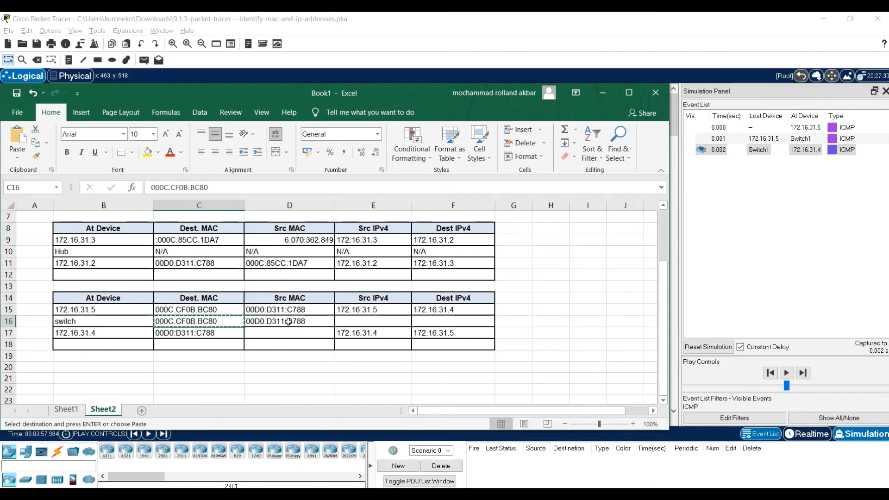
{"action": "key", "text": "Right"}
{"action": "key", "text": "Down"}
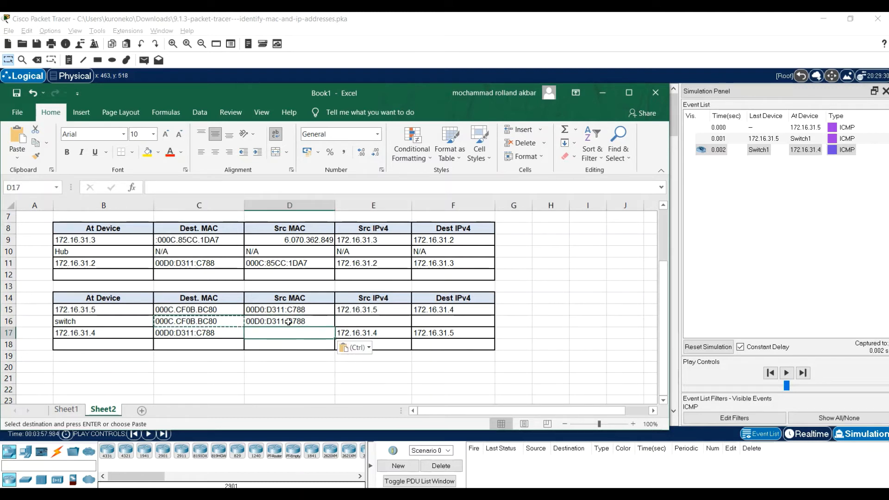
{"action": "key", "text": "ctrl+v"}
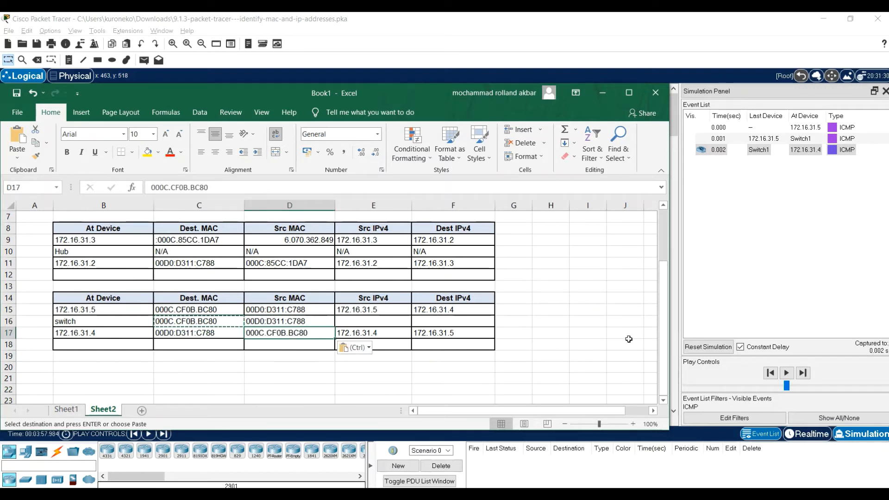
{"action": "left_click", "coordinate": [577, 284]}
{"action": "scroll", "coordinate": [568, 298], "scroll_direction": "up", "scroll_amount": 2}
{"action": "scroll", "coordinate": [568, 297], "scroll_direction": "down", "scroll_amount": 2}
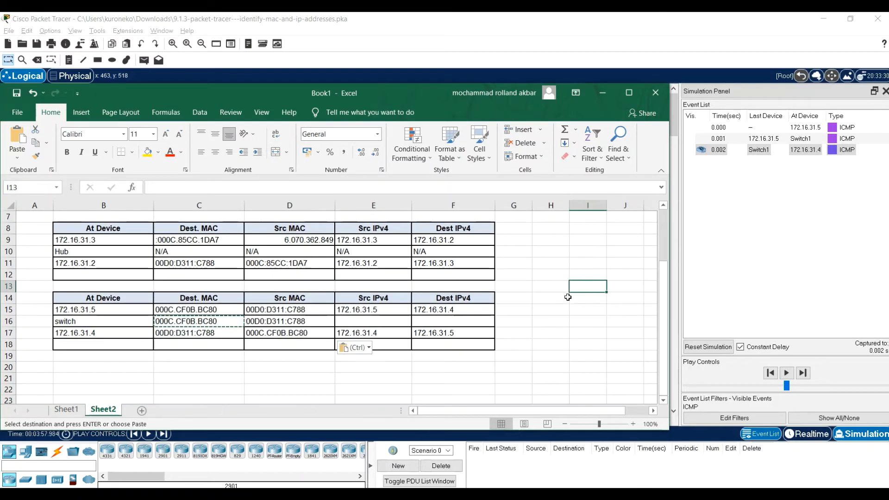
Switch back to Packet Tracer and close the PDU information of 172.16.31.4
{"action": "left_click", "coordinate": [531, 494]}
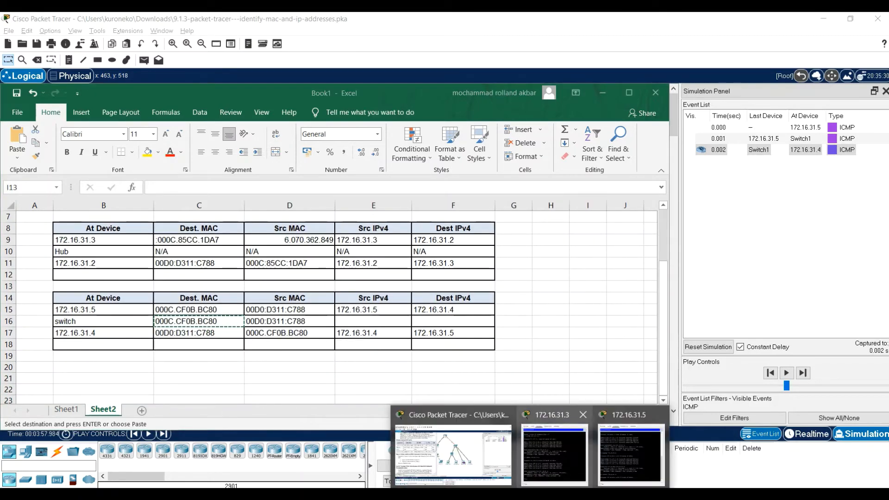
{"action": "left_click", "coordinate": [450, 447]}
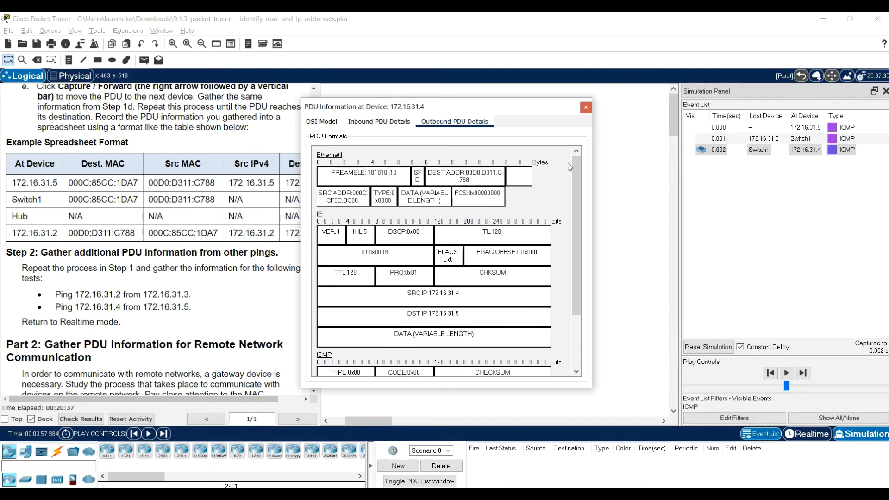
{"action": "left_click", "coordinate": [586, 107]}
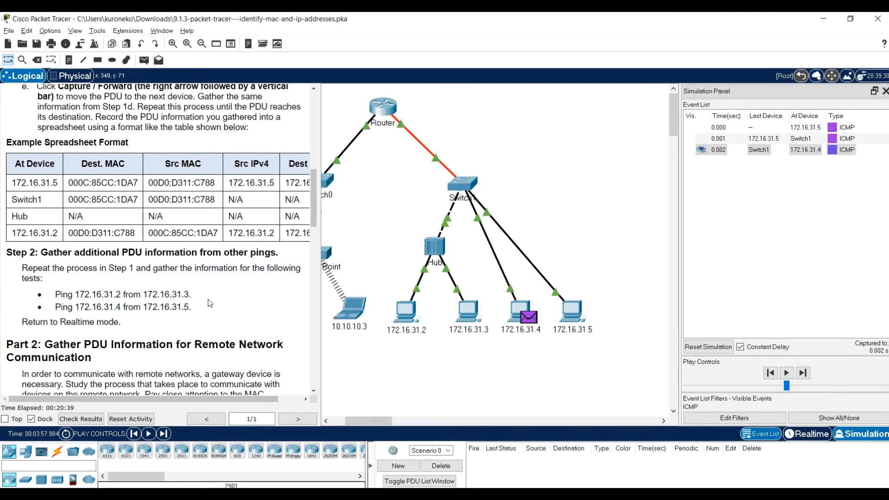
Play the simulation of the 172.16.31.4 ping onward and return to Realtime mode
{"action": "scroll", "coordinate": [232, 430], "scroll_direction": "up", "scroll_amount": 1}
{"action": "left_click", "coordinate": [149, 435]}
{"action": "scroll", "coordinate": [147, 314], "scroll_direction": "down", "scroll_amount": 2}
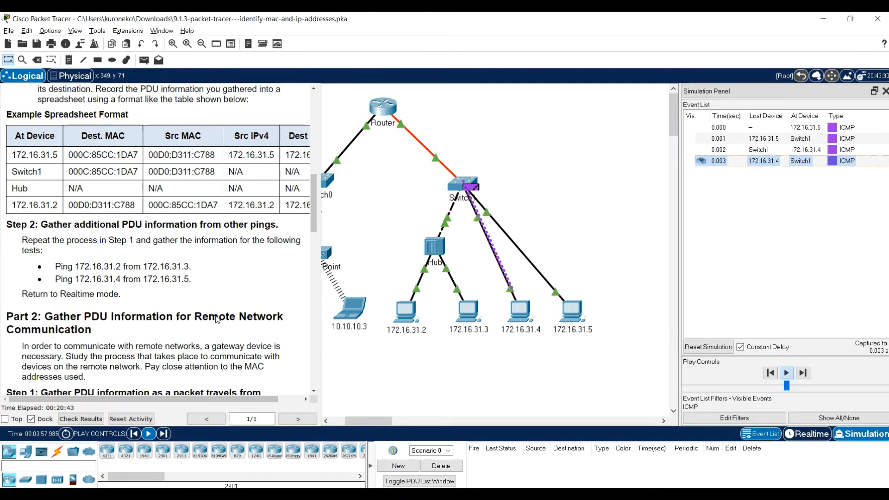
{"action": "left_click", "coordinate": [811, 434]}
Following Part 2, Step 1 of the instructions, ping 10.10.10.2 twice from the Command Prompt of 172.16.31.5
{"action": "scroll", "coordinate": [192, 245], "scroll_direction": "down", "scroll_amount": 2}
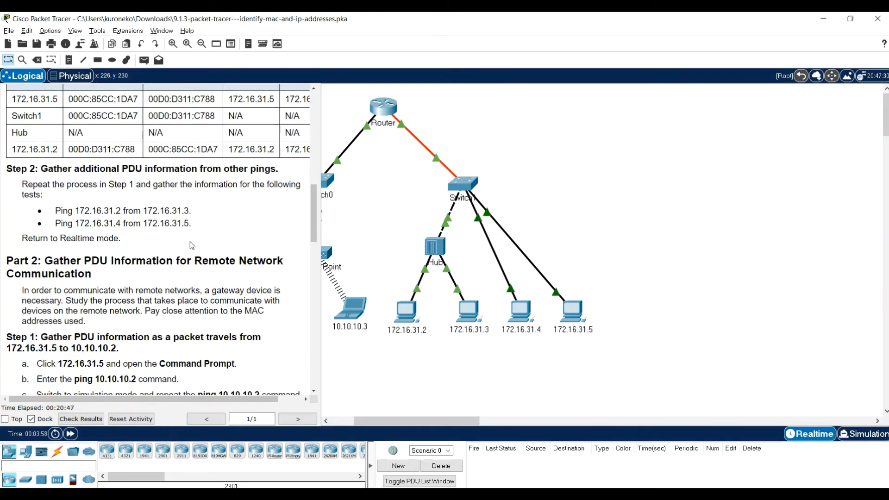
{"action": "scroll", "coordinate": [192, 246], "scroll_direction": "down", "scroll_amount": 1}
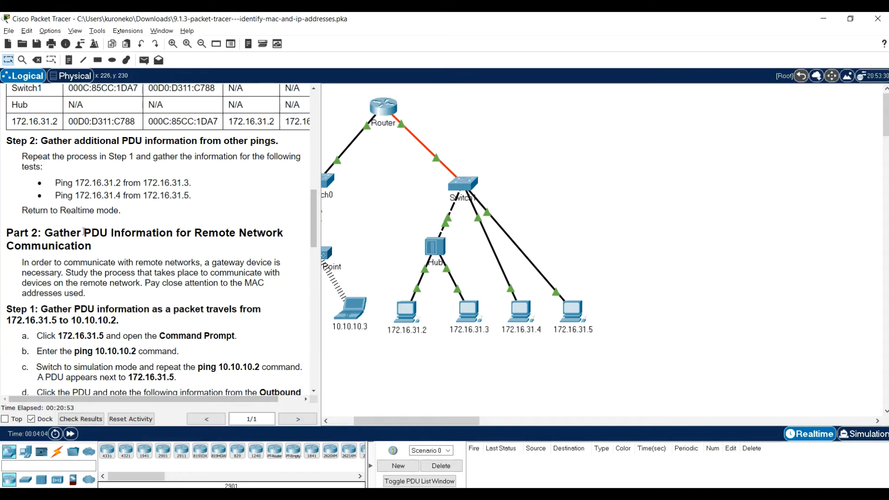
{"action": "scroll", "coordinate": [46, 237], "scroll_direction": "down", "scroll_amount": 2}
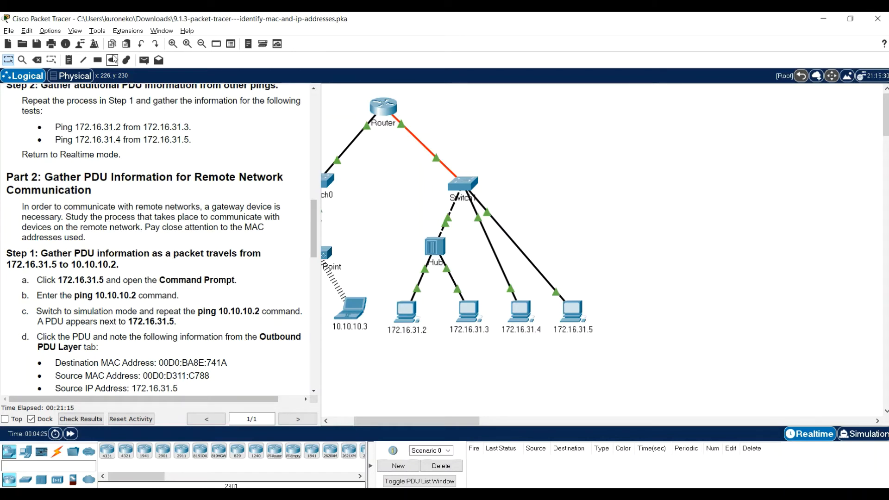
{"action": "scroll", "coordinate": [58, 209], "scroll_direction": "down", "scroll_amount": 2}
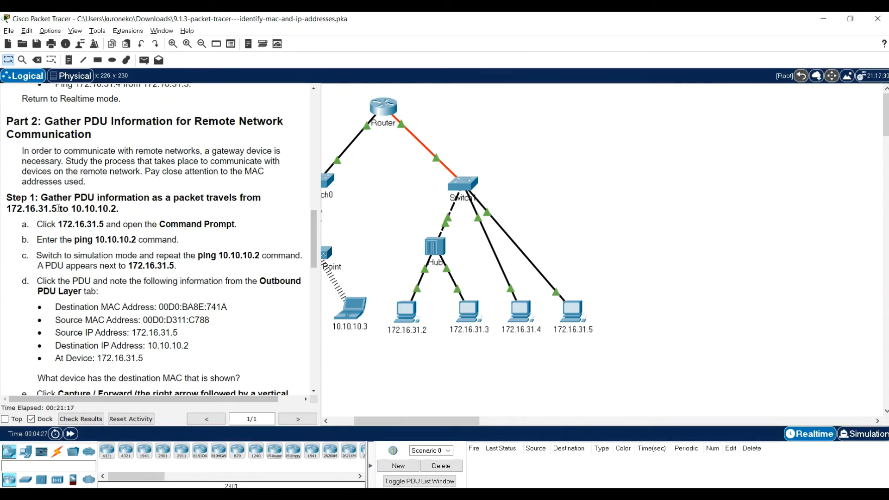
{"action": "scroll", "coordinate": [60, 207], "scroll_direction": "down", "scroll_amount": 2}
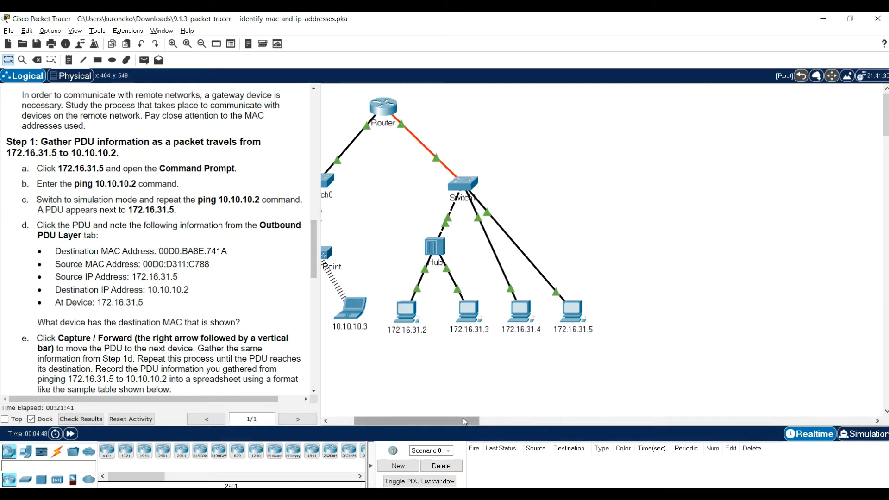
{"action": "left_click_drag", "start_coordinate": [462, 418], "coordinate": [387, 419]}
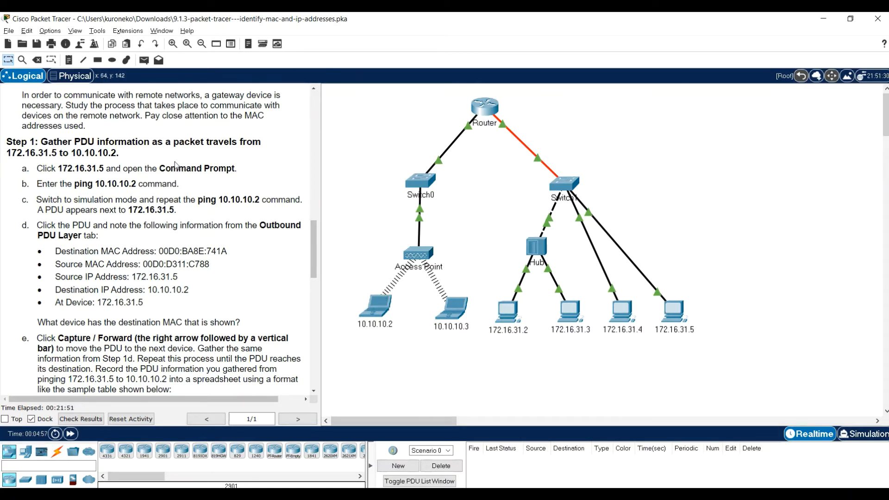
{"action": "left_click", "coordinate": [673, 317]}
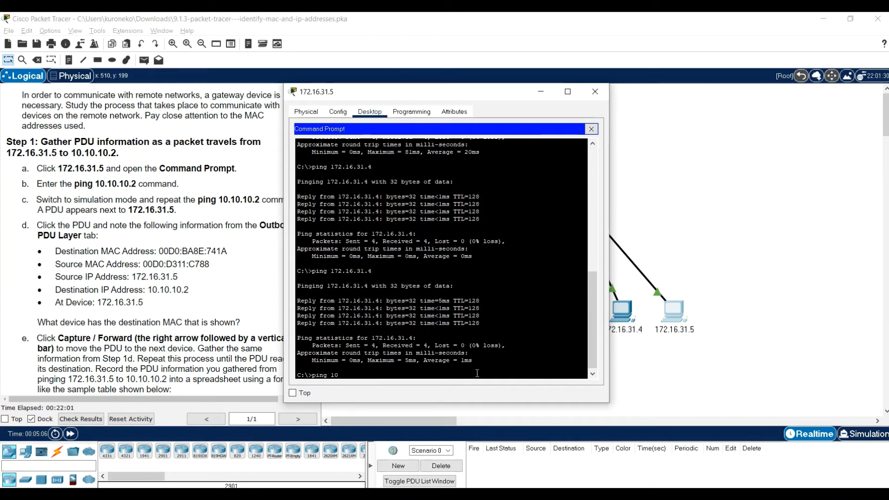
{"action": "type", "text": "ping 10.10.10.2"}
{"action": "key", "text": "Return"}
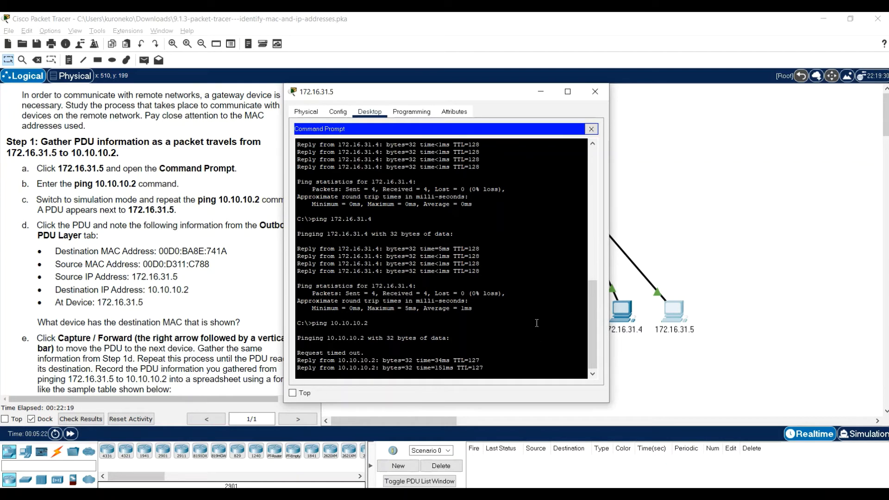
{"action": "key", "text": "Up"}
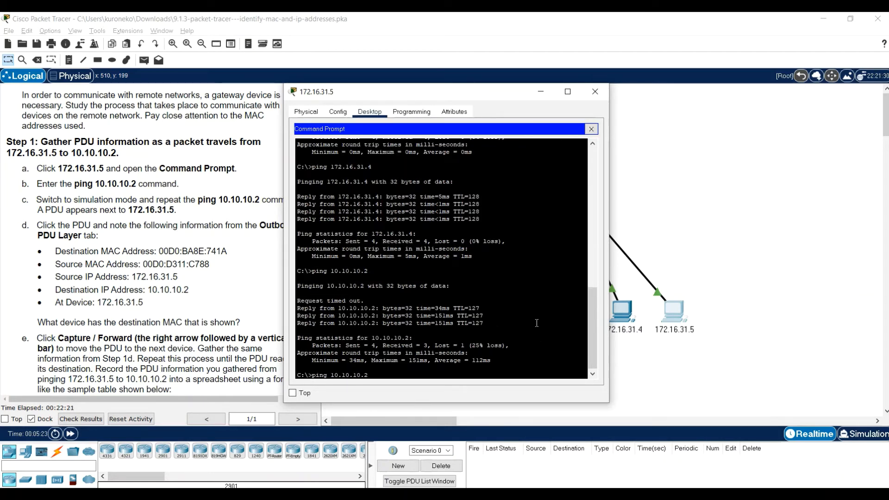
{"action": "key", "text": "Return"}
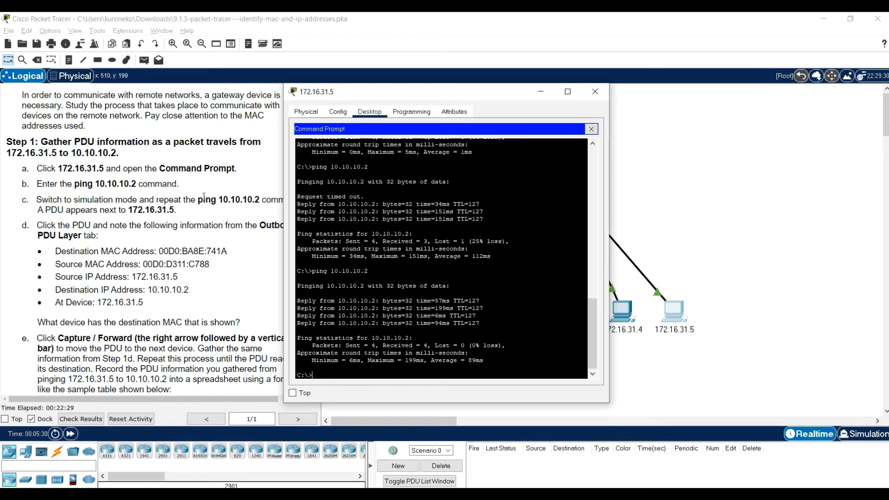
Switch to Simulation mode and repeat the ping to 10.10.10.2 from the Command Prompt of 172.16.31.5
{"action": "left_click", "coordinate": [864, 441]}
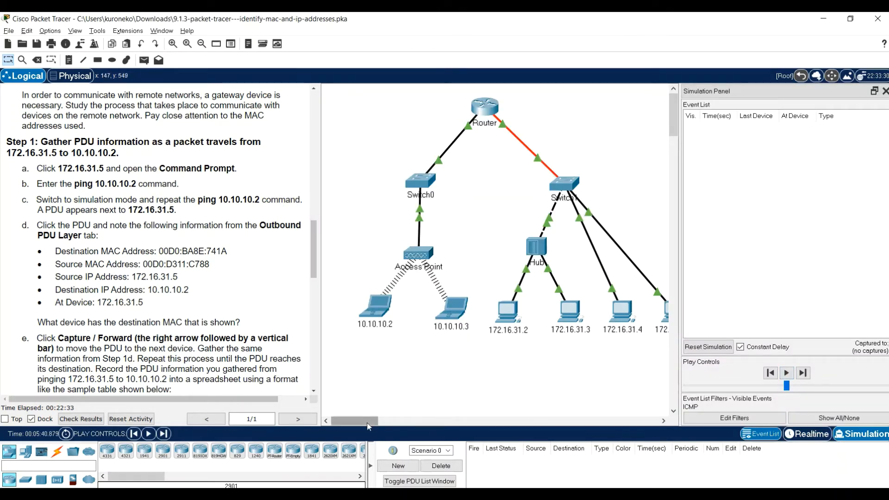
{"action": "left_click_drag", "start_coordinate": [368, 422], "coordinate": [371, 421]}
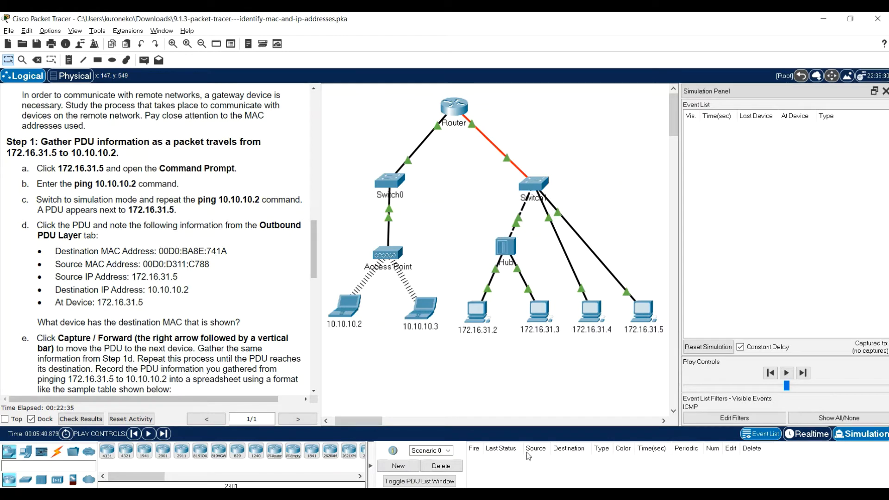
{"action": "left_click", "coordinate": [642, 317]}
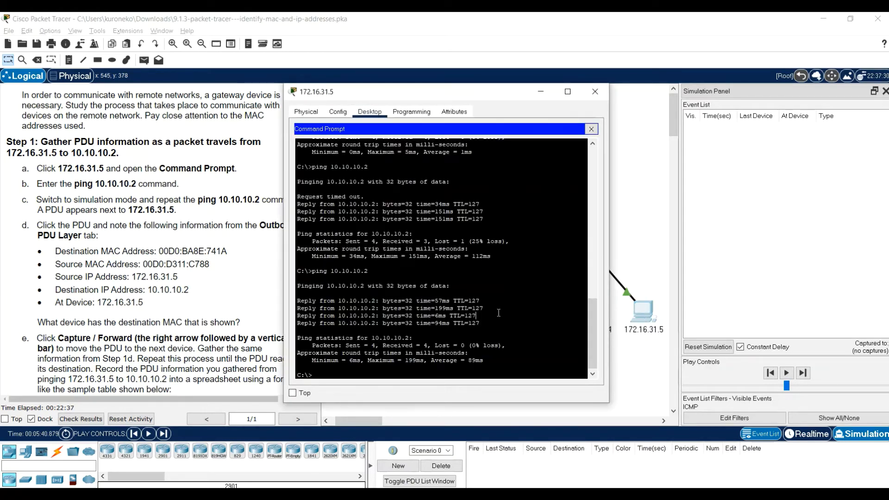
{"action": "key", "text": "Up"}
{"action": "key", "text": "Return"}
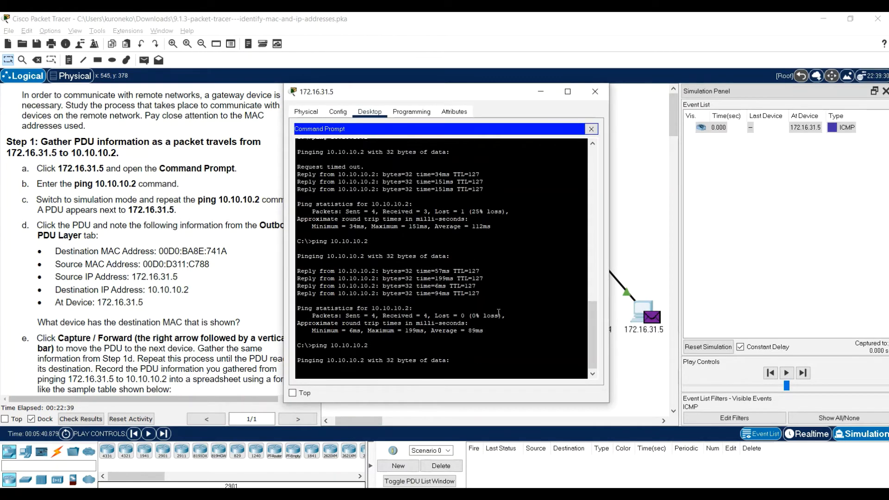
Open the PDU waiting at 172.16.31.5 and examine its OSI model layers and outbound PDU details against step d
{"action": "left_click", "coordinate": [655, 318]}
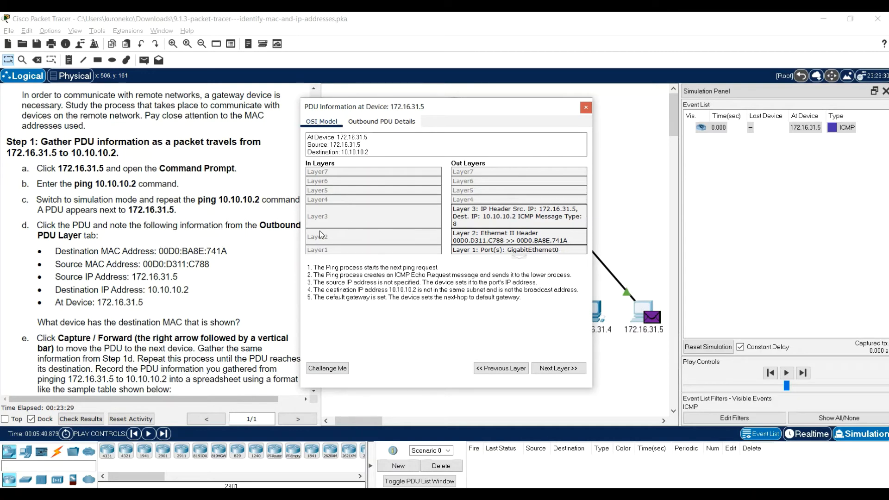
{"action": "scroll", "coordinate": [180, 248], "scroll_direction": "up", "scroll_amount": 1}
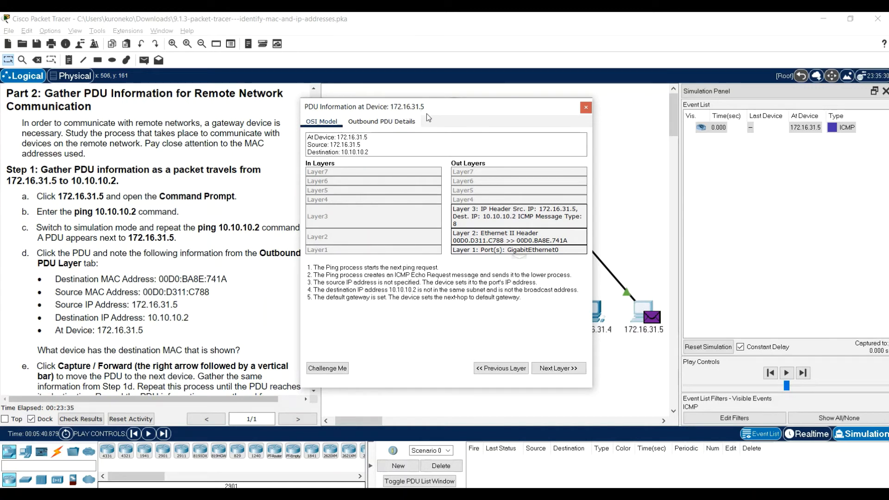
{"action": "left_click", "coordinate": [390, 149]}
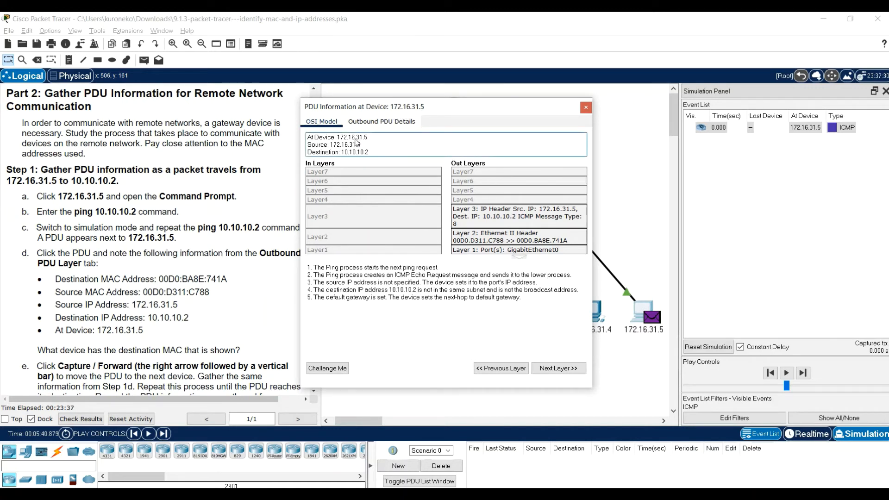
{"action": "scroll", "coordinate": [206, 195], "scroll_direction": "down", "scroll_amount": 3}
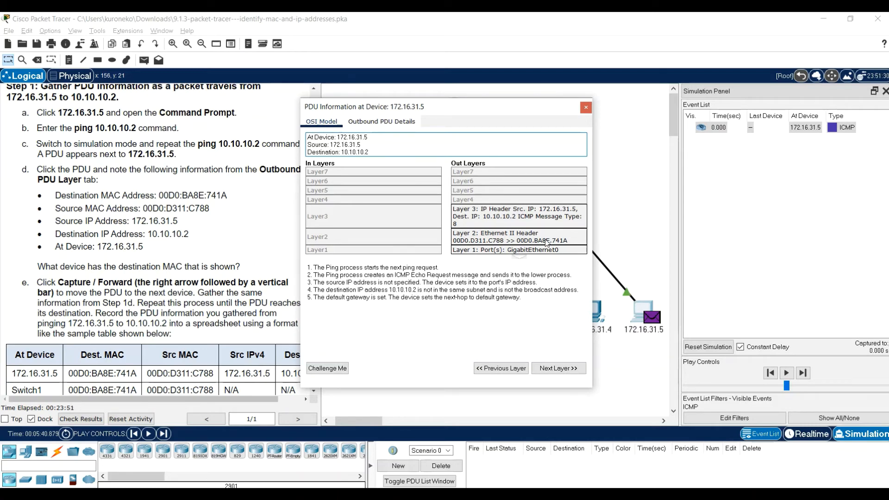
{"action": "left_click", "coordinate": [365, 125]}
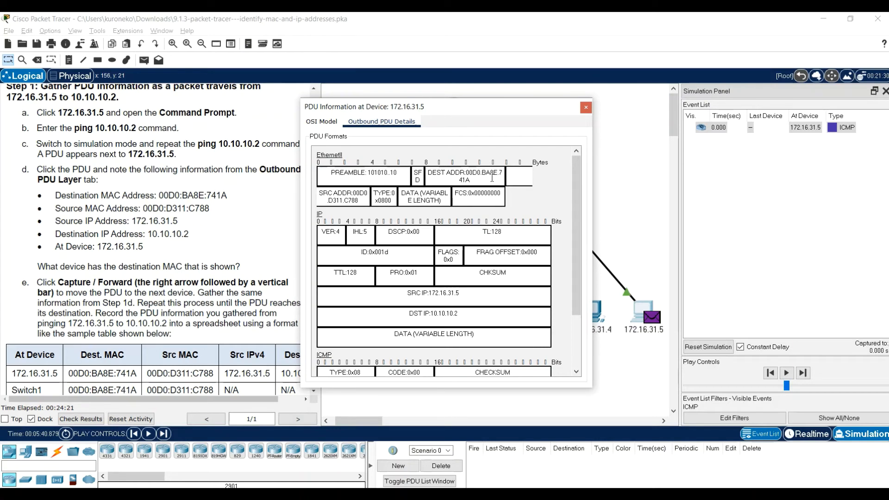
Compare the outbound MAC and IP addresses with the Part 2 sample table, dismiss the system notifications, and close the PDU information
{"action": "scroll", "coordinate": [159, 230], "scroll_direction": "down", "scroll_amount": 1}
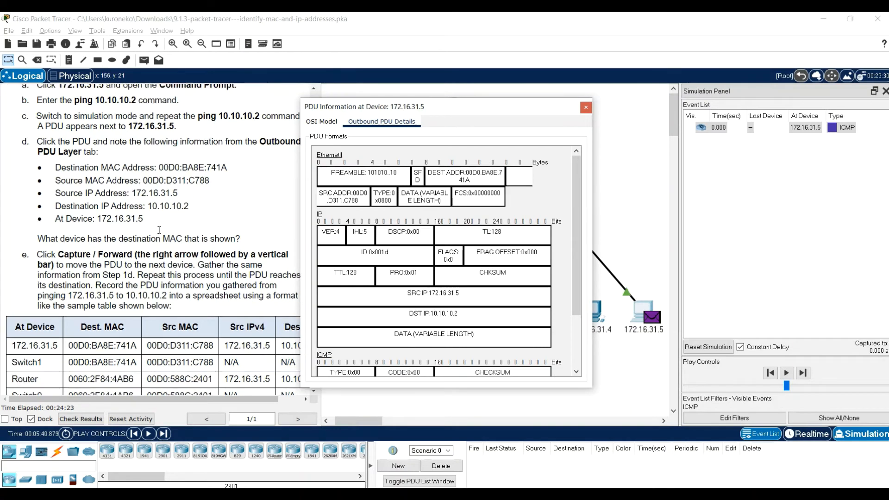
{"action": "scroll", "coordinate": [159, 230], "scroll_direction": "down", "scroll_amount": 1}
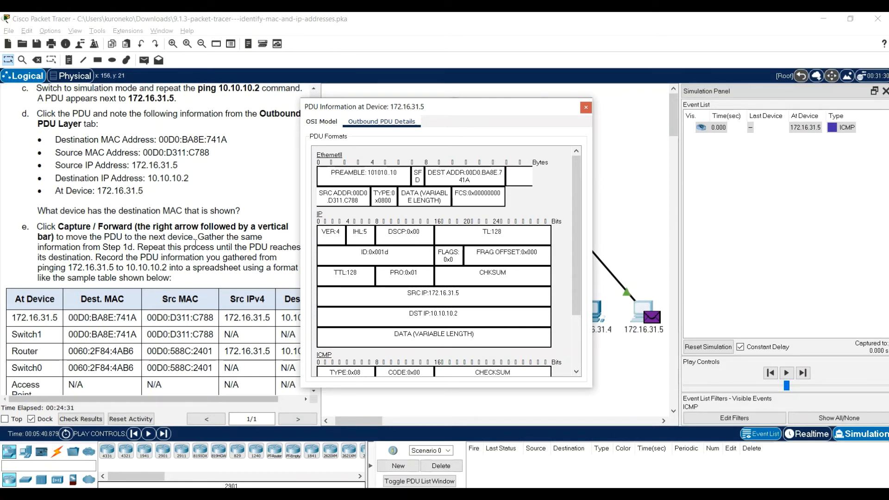
{"action": "scroll", "coordinate": [121, 250], "scroll_direction": "down", "scroll_amount": 1}
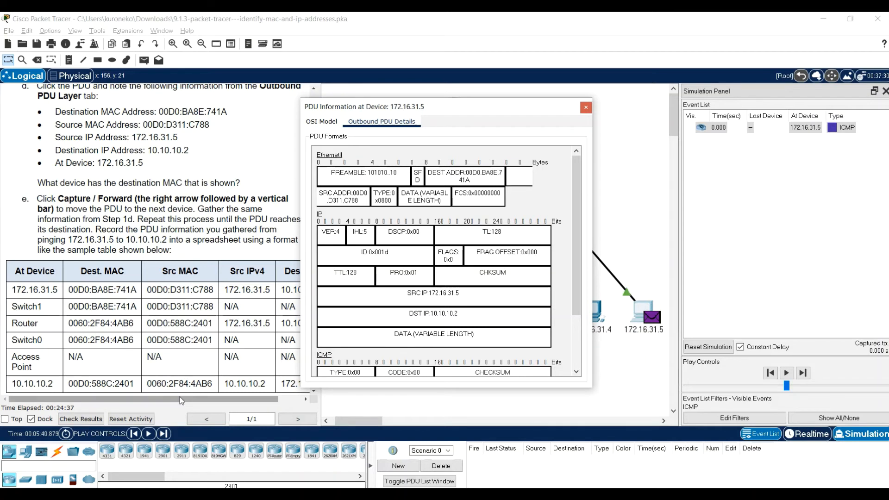
{"action": "left_click_drag", "start_coordinate": [180, 397], "coordinate": [199, 405]}
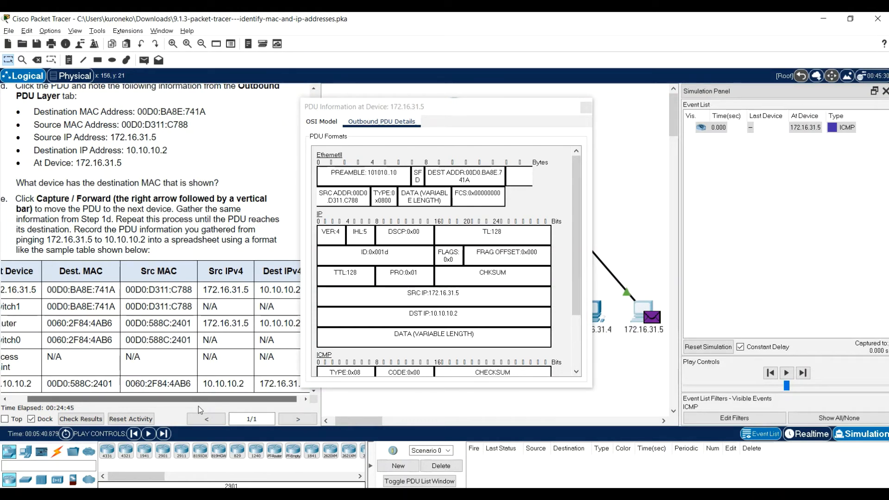
{"action": "left_click_drag", "start_coordinate": [198, 406], "coordinate": [179, 401]}
{"action": "scroll", "coordinate": [175, 301], "scroll_direction": "down", "scroll_amount": 1}
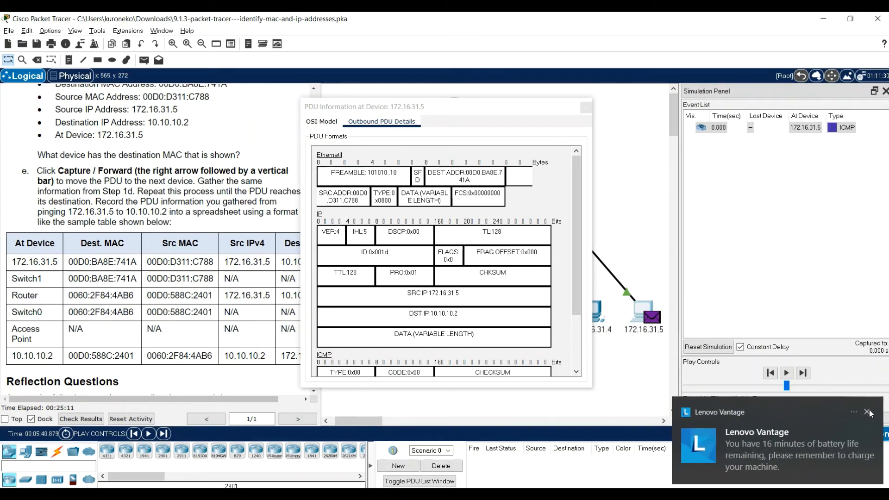
{"action": "left_click", "coordinate": [868, 412]}
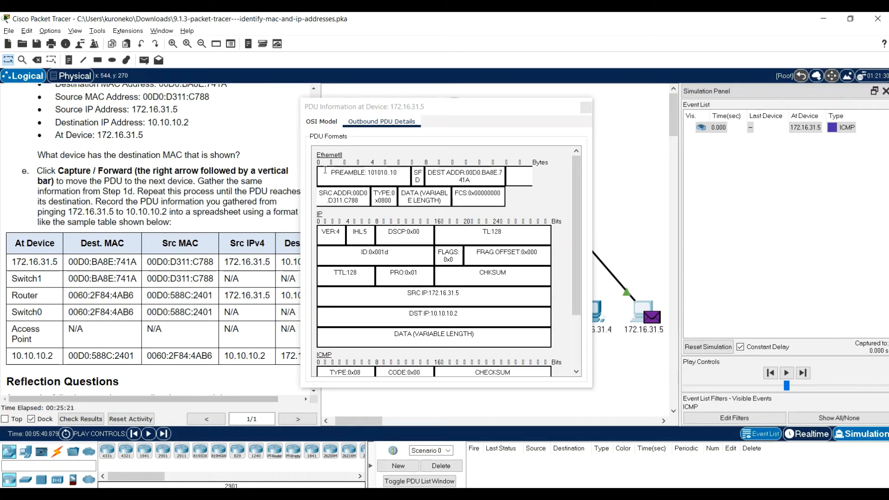
{"action": "left_click_drag", "start_coordinate": [184, 400], "coordinate": [222, 401]}
{"action": "scroll", "coordinate": [517, 251], "scroll_direction": "down", "scroll_amount": 3}
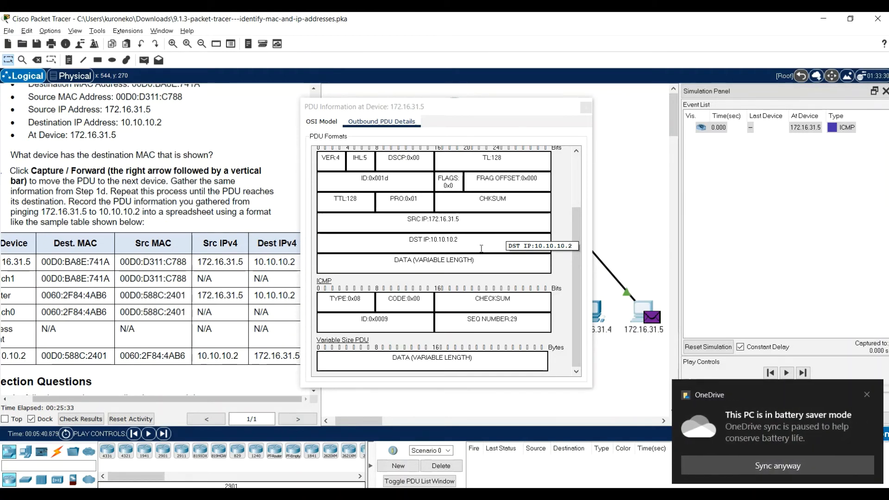
{"action": "left_click", "coordinate": [866, 394]}
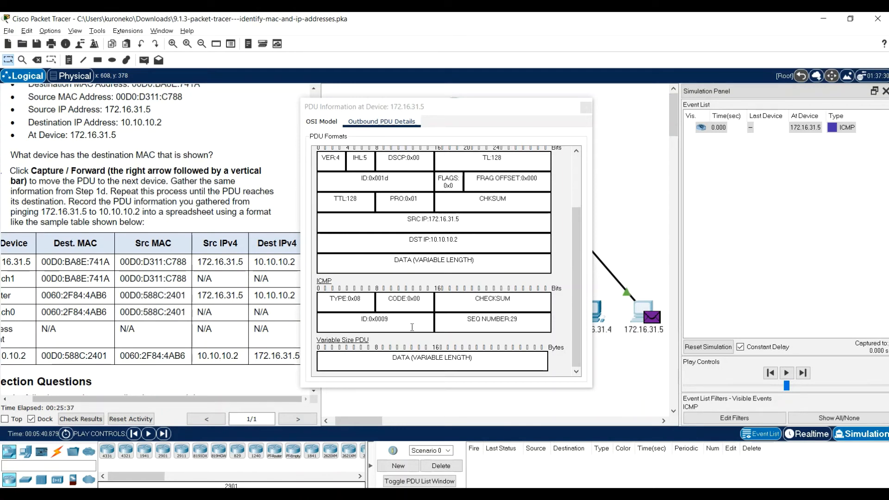
{"action": "left_click", "coordinate": [586, 107]}
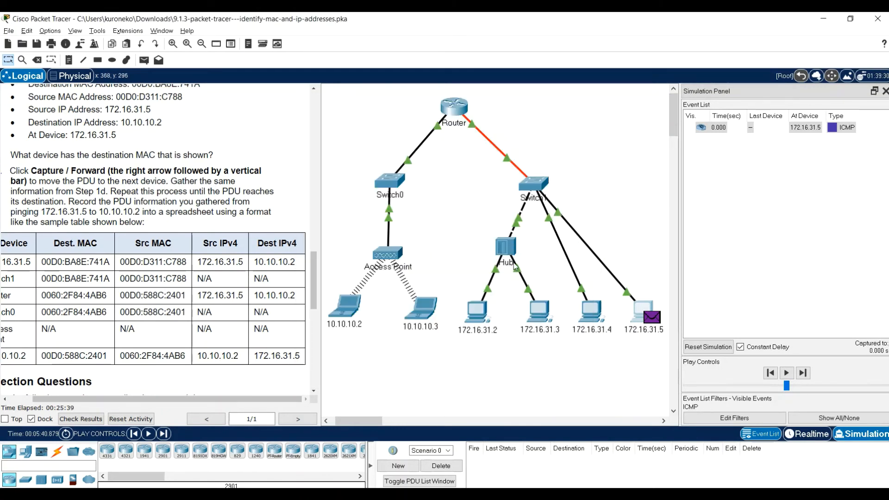
Capture and forward the simulation one event to move the PDU from 172.16.31.5 to Switch1
{"action": "mouse_move", "coordinate": [518, 261]}
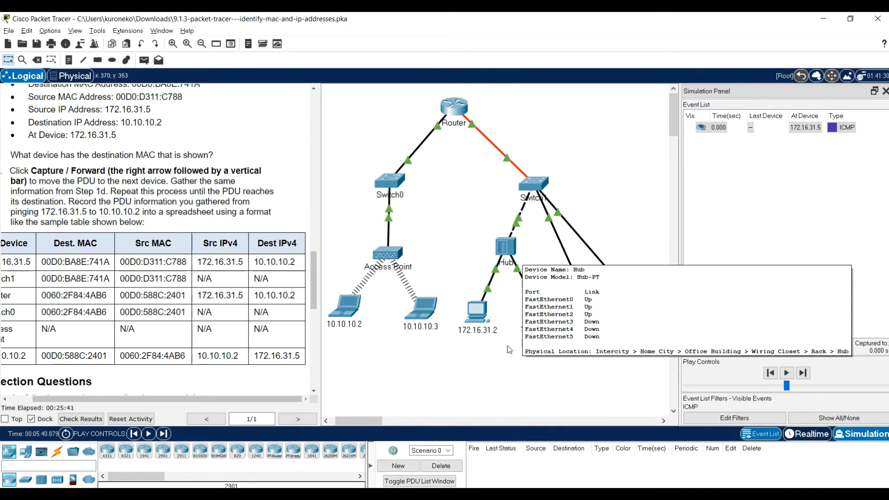
{"action": "left_click", "coordinate": [164, 434]}
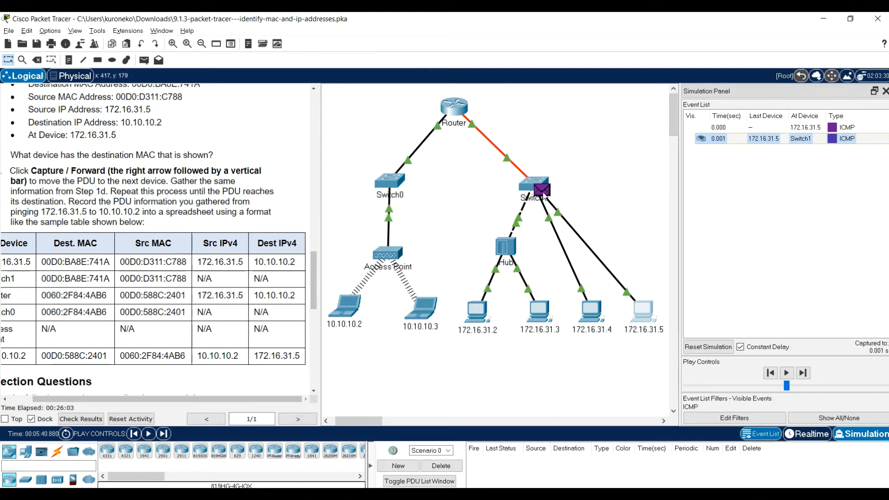
{"action": "left_click_drag", "start_coordinate": [99, 399], "coordinate": [67, 402]}
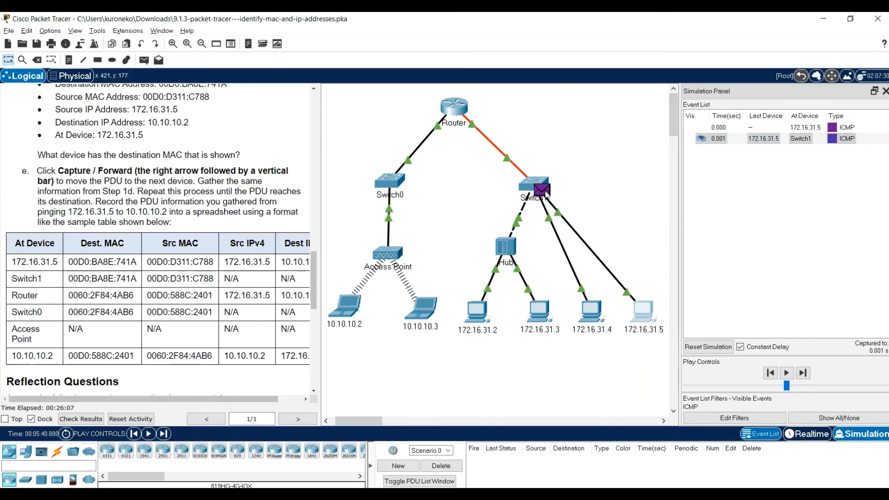
Inspect the PDU's OSI model layers at Switch1, close its information, and capture and forward it to Router
{"action": "left_click", "coordinate": [544, 191]}
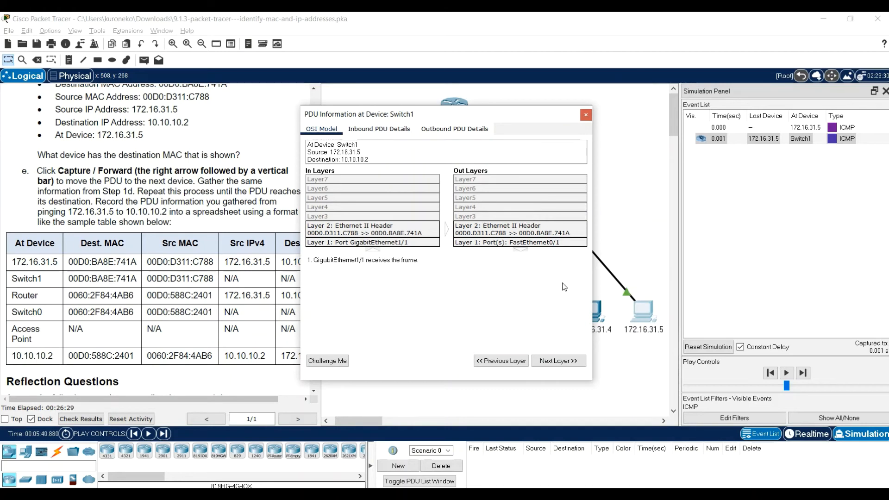
{"action": "left_click", "coordinate": [586, 116]}
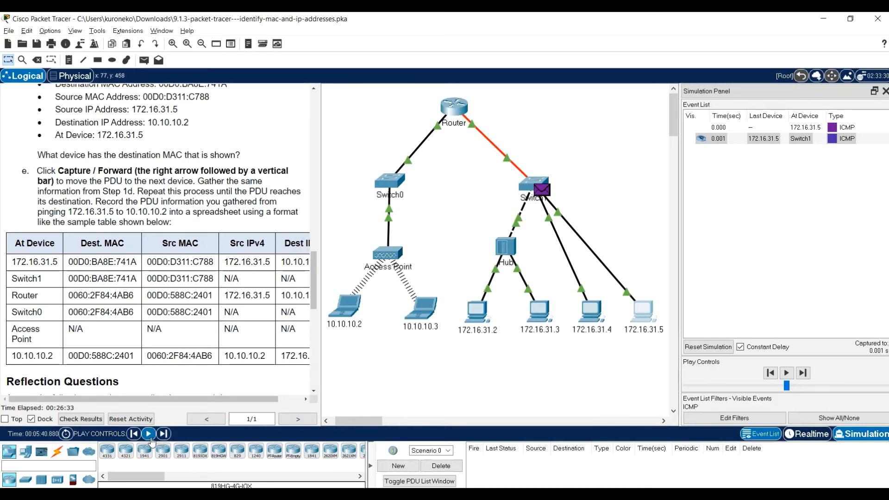
{"action": "left_click", "coordinate": [163, 434]}
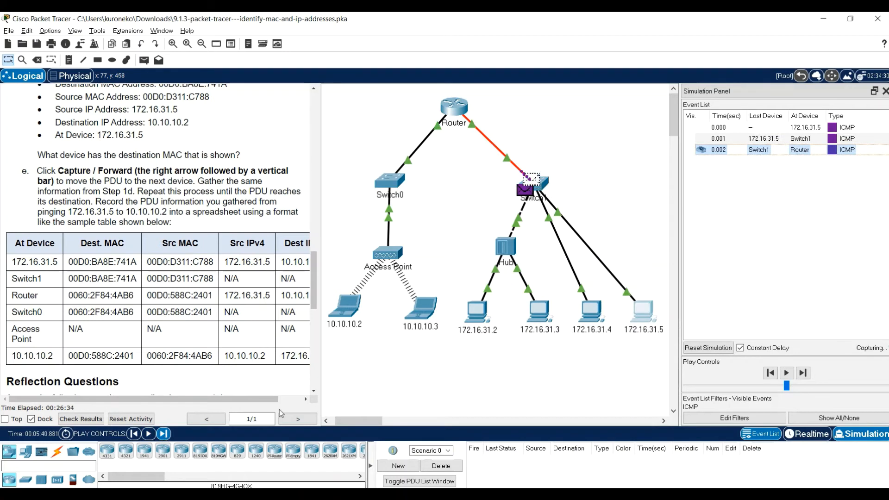
Inspect the inbound and outbound layers of the PDU at Router, close its information, and capture and forward it to Switch0
{"action": "left_click", "coordinate": [462, 112]}
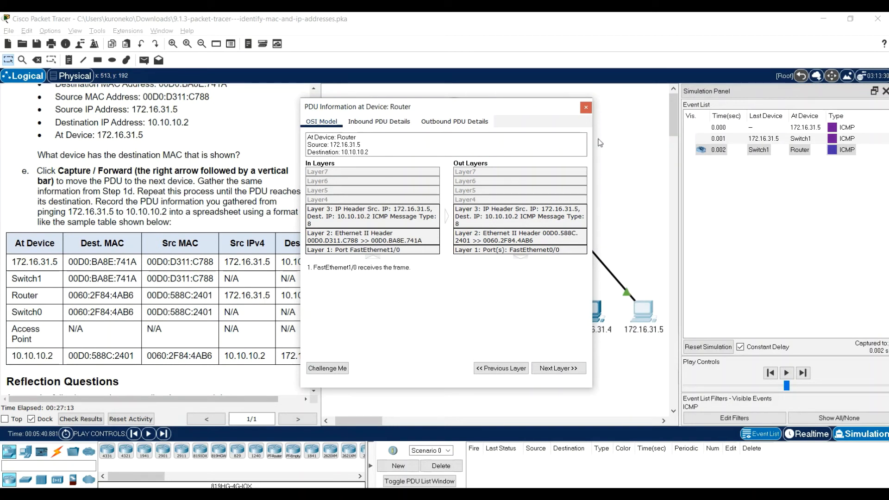
{"action": "left_click", "coordinate": [586, 109]}
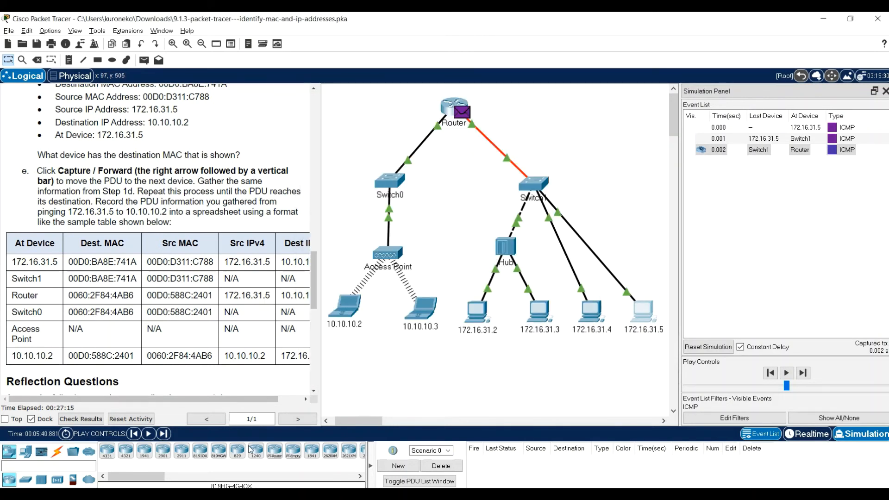
{"action": "left_click", "coordinate": [162, 434]}
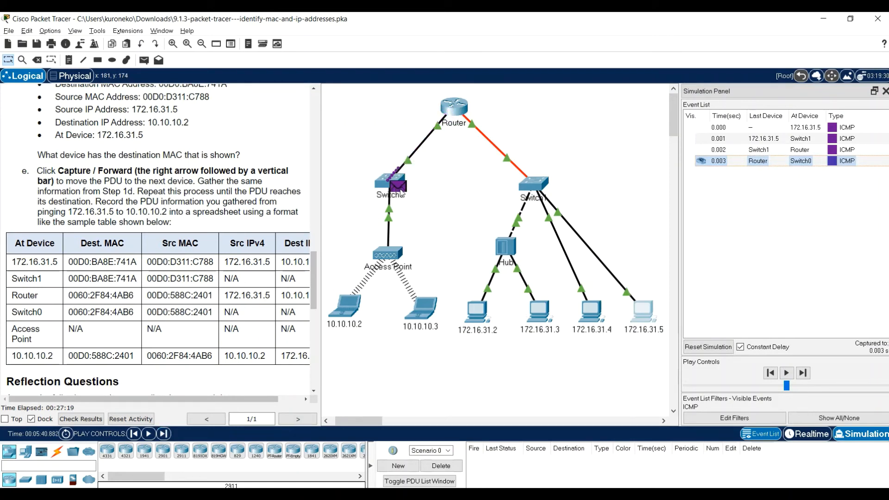
Inspect the PDU's Layer 2 addresses at Switch0, close its information, and capture and forward it to the Access Point
{"action": "mouse_move", "coordinate": [401, 194]}
{"action": "left_click", "coordinate": [399, 188]}
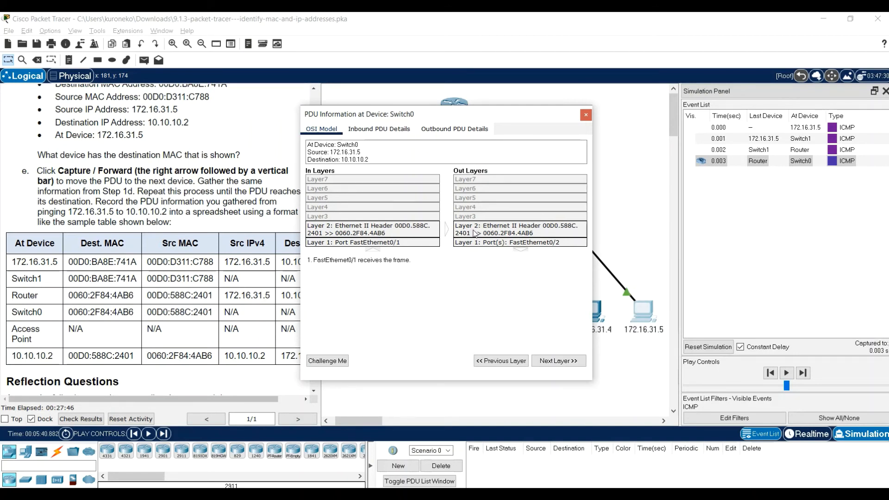
{"action": "left_click", "coordinate": [586, 115]}
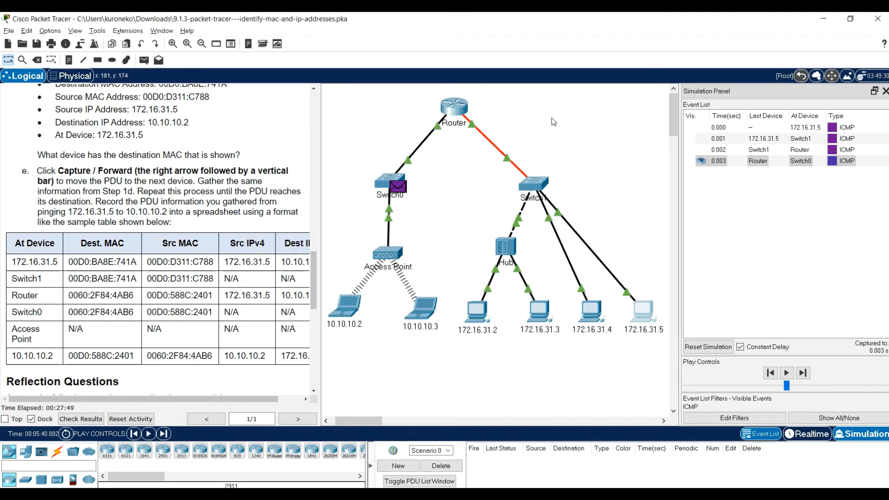
{"action": "left_click", "coordinate": [163, 434]}
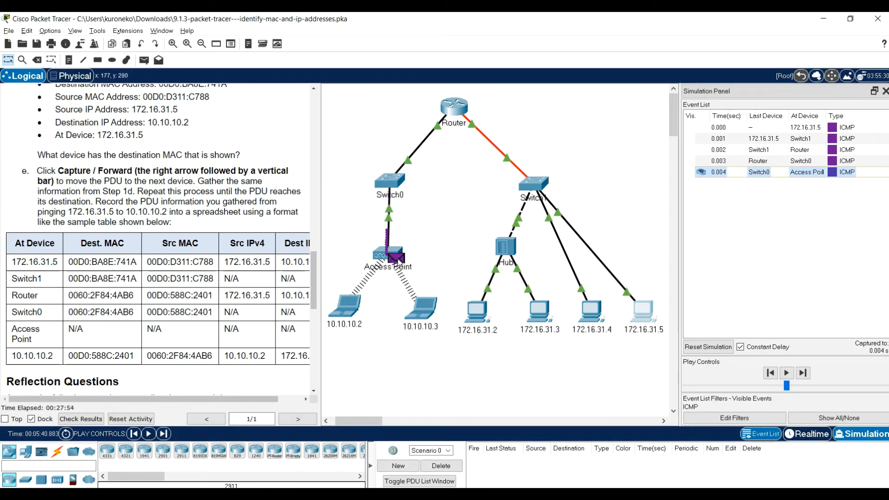
Inspect the PDU's OSI layers at the Access Point, close its information, and capture and forward it to the two laptops
{"action": "left_click", "coordinate": [397, 260]}
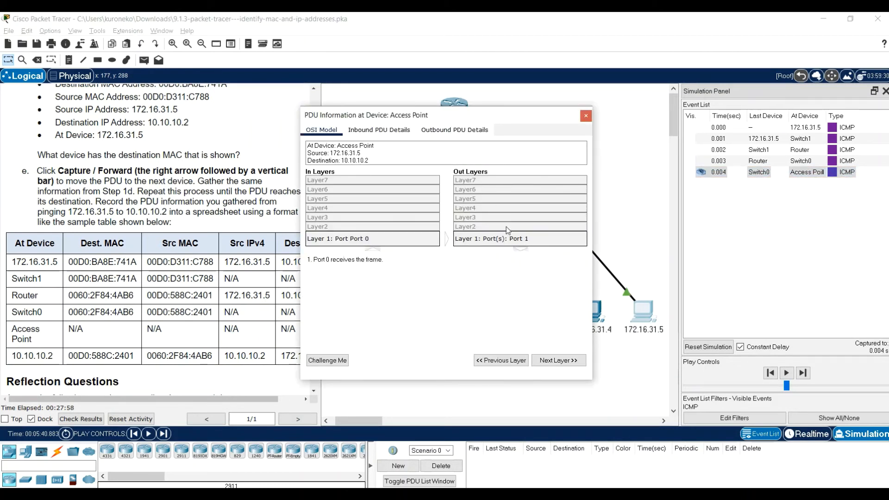
{"action": "left_click", "coordinate": [586, 117]}
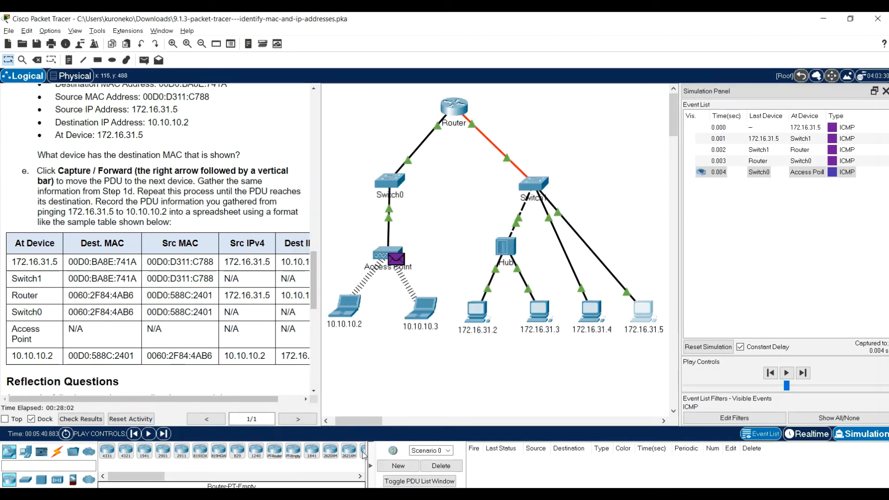
{"action": "left_click", "coordinate": [163, 434]}
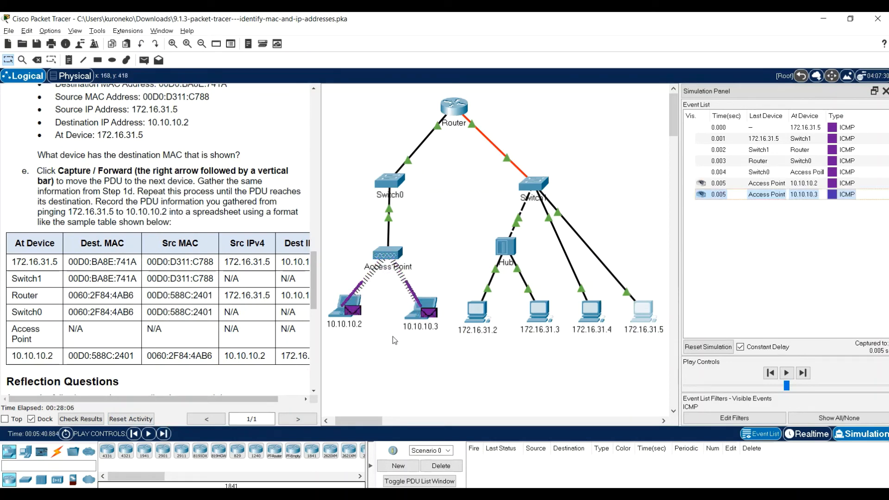
Open the PDU at 10.10.10.2 and examine the MAC addresses in its inbound 802.11 Wireless header, highlighting Address 1
{"action": "mouse_move", "coordinate": [368, 336]}
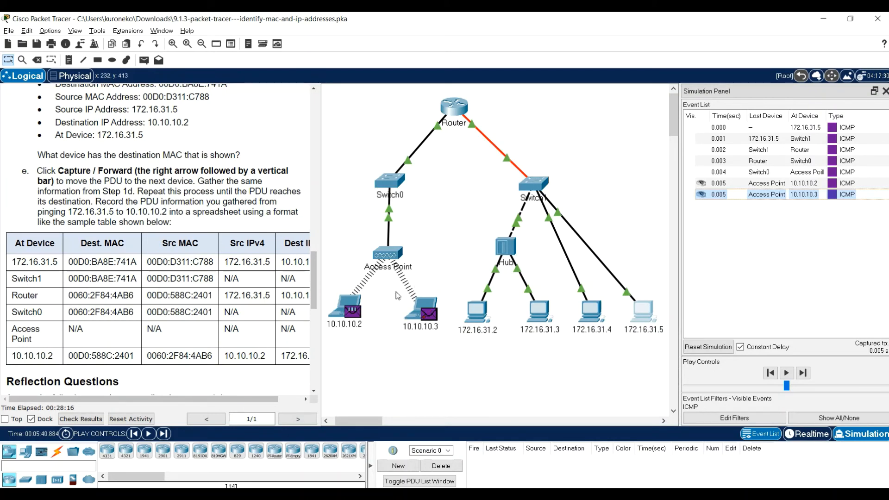
{"action": "left_click", "coordinate": [357, 314]}
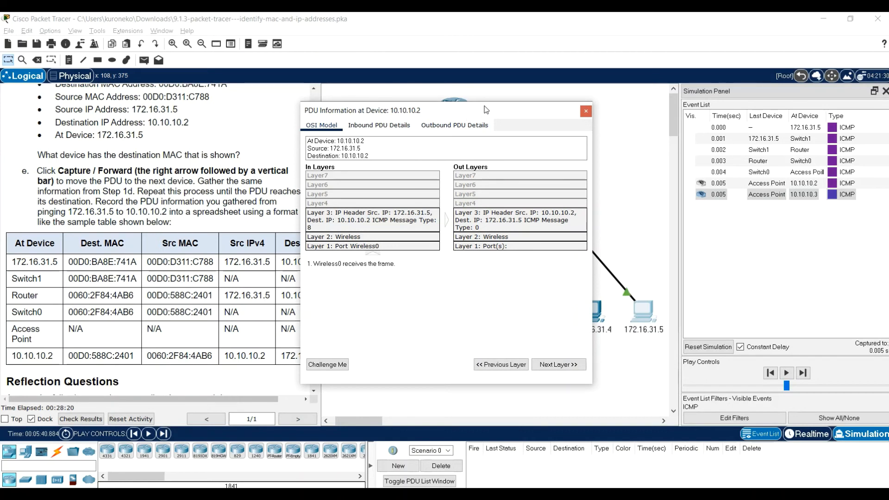
{"action": "left_click_drag", "start_coordinate": [485, 110], "coordinate": [516, 105]}
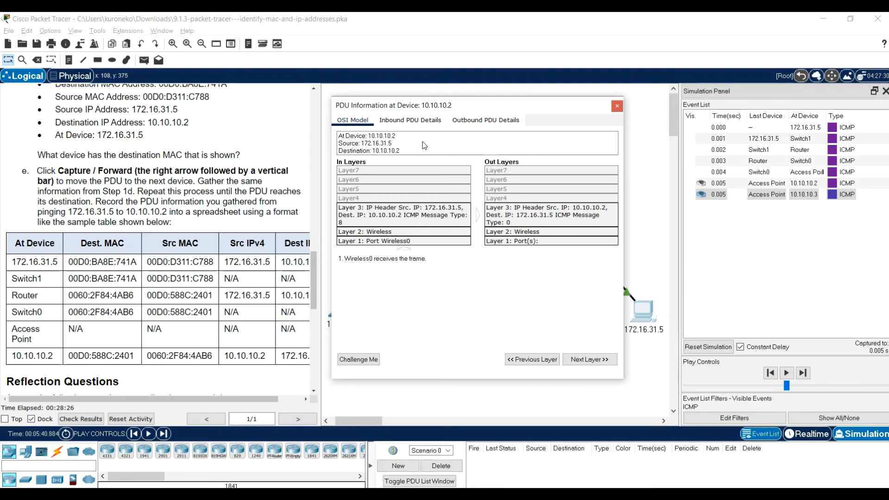
{"action": "left_click", "coordinate": [391, 121]}
{"action": "left_click", "coordinate": [390, 123]}
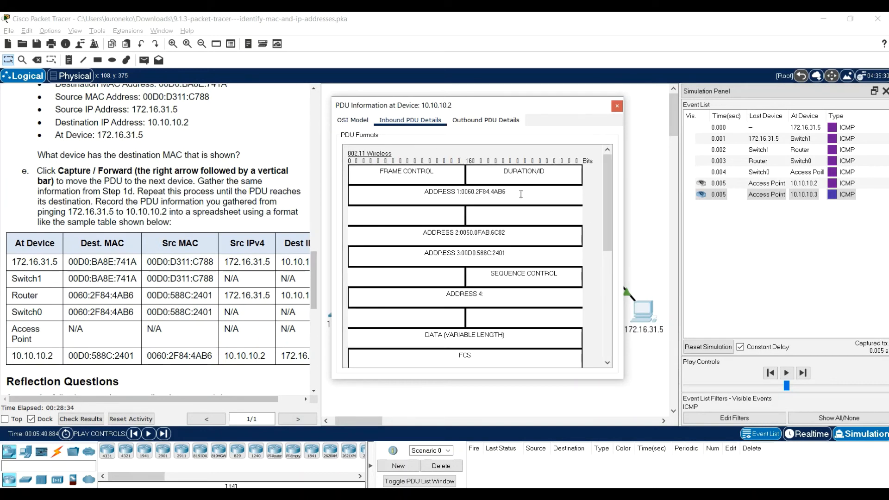
{"action": "left_click_drag", "start_coordinate": [521, 195], "coordinate": [461, 191]}
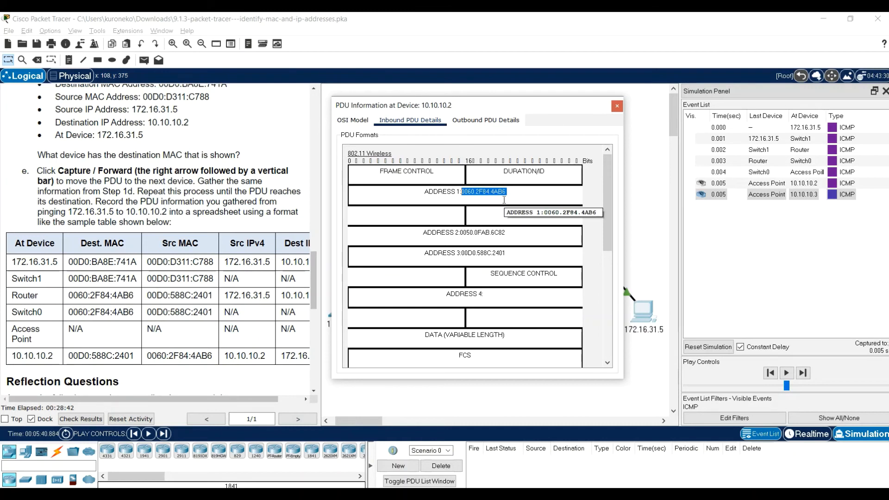
Compare the inbound source and destination IPs with the sample table, then check the outbound PDU details and close the PDU information
{"action": "scroll", "coordinate": [513, 197], "scroll_direction": "down", "scroll_amount": 1}
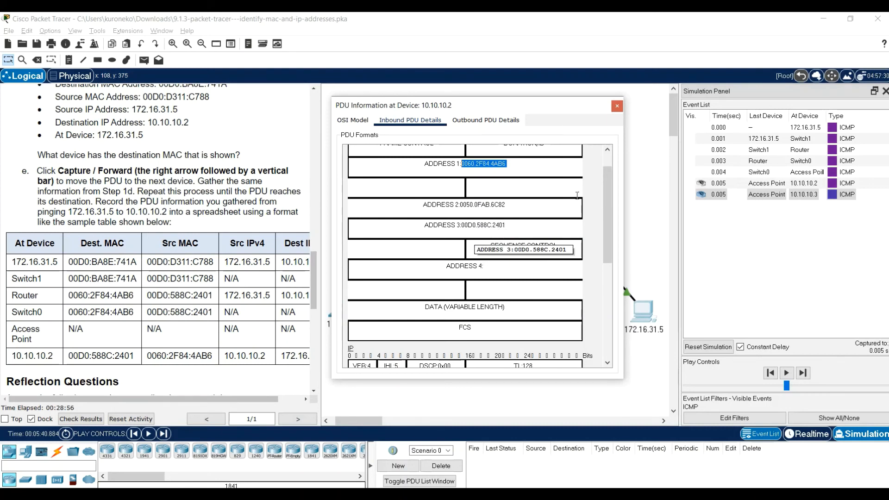
{"action": "scroll", "coordinate": [526, 275], "scroll_direction": "down", "scroll_amount": 3}
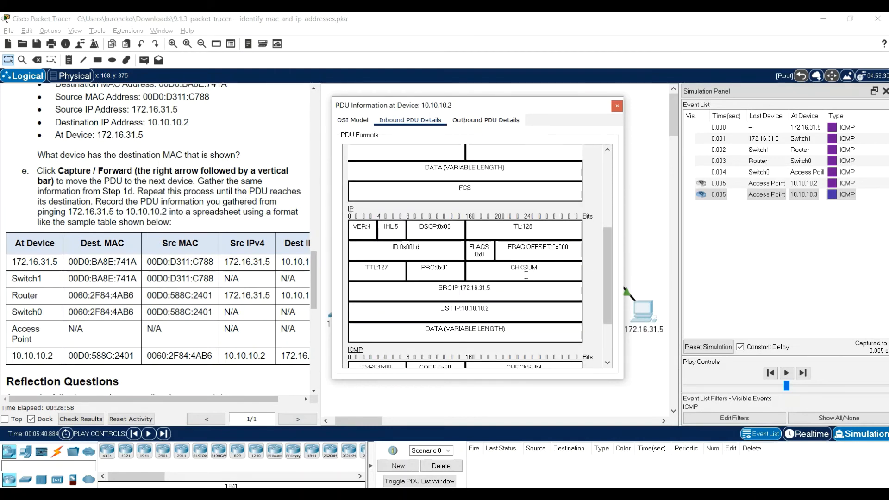
{"action": "scroll", "coordinate": [526, 275], "scroll_direction": "down", "scroll_amount": 1}
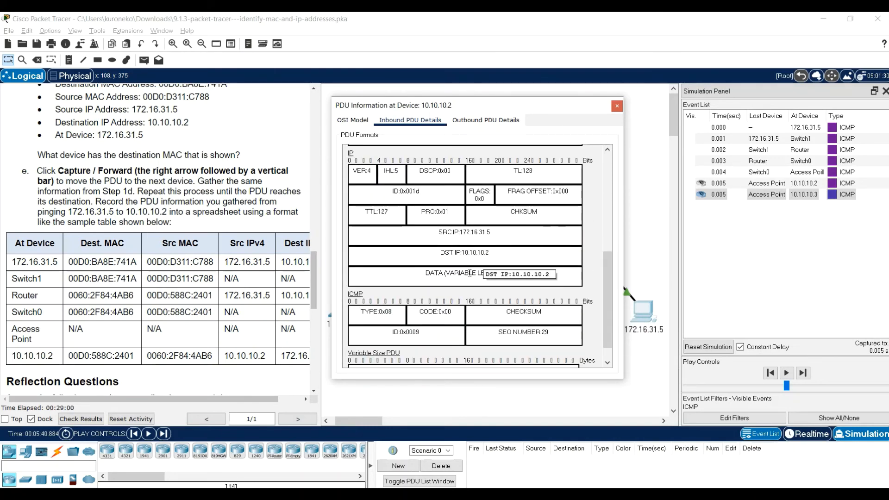
{"action": "left_click", "coordinate": [284, 403]}
{"action": "left_click_drag", "start_coordinate": [285, 400], "coordinate": [308, 400]}
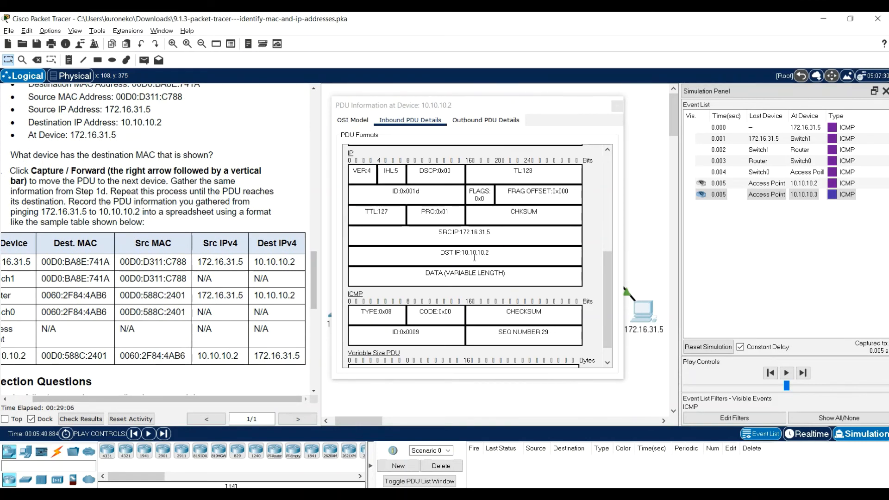
{"action": "left_click", "coordinate": [498, 122]}
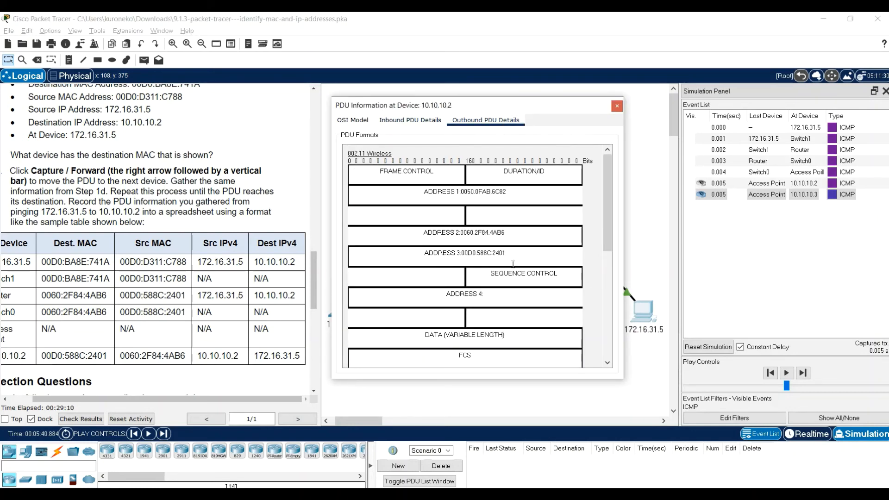
{"action": "left_click", "coordinate": [617, 107]}
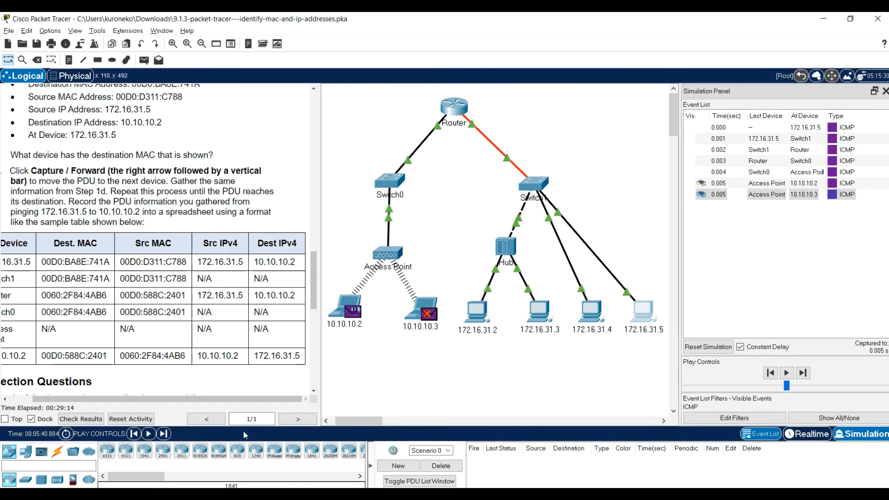
Advance the simulation one event, check the outbound details of the reply at 10.10.10.2 against the sample table, and play it on to the Access Point
{"action": "left_click", "coordinate": [163, 433]}
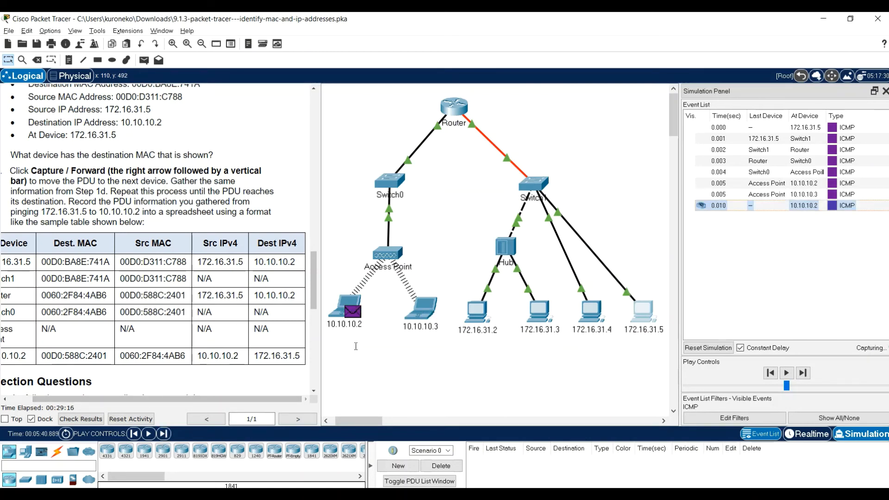
{"action": "left_click", "coordinate": [357, 312]}
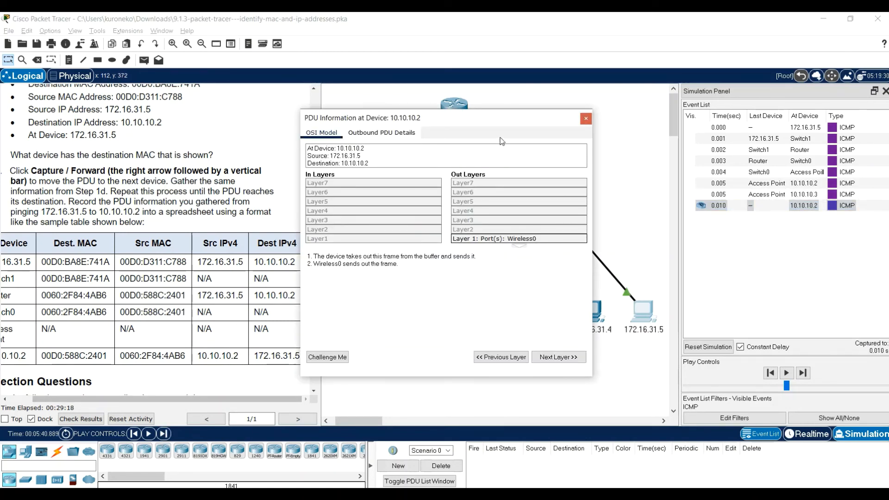
{"action": "left_click", "coordinate": [391, 136]}
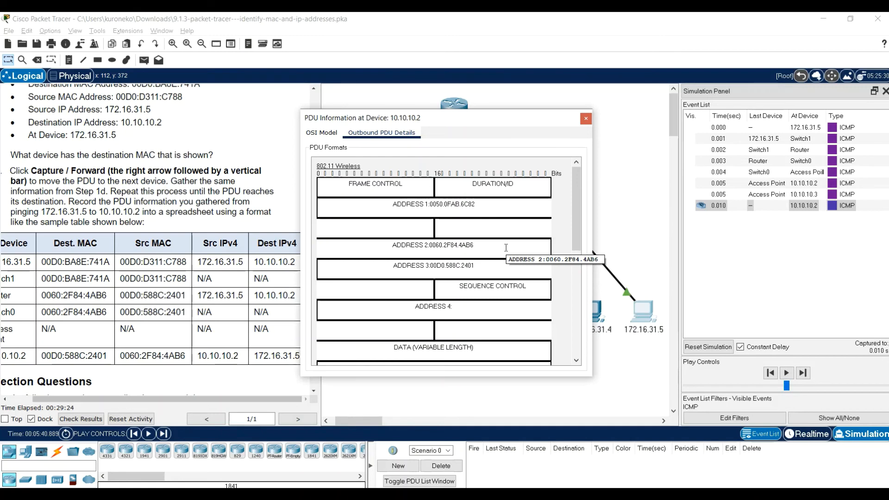
{"action": "left_click_drag", "start_coordinate": [109, 398], "coordinate": [86, 399]}
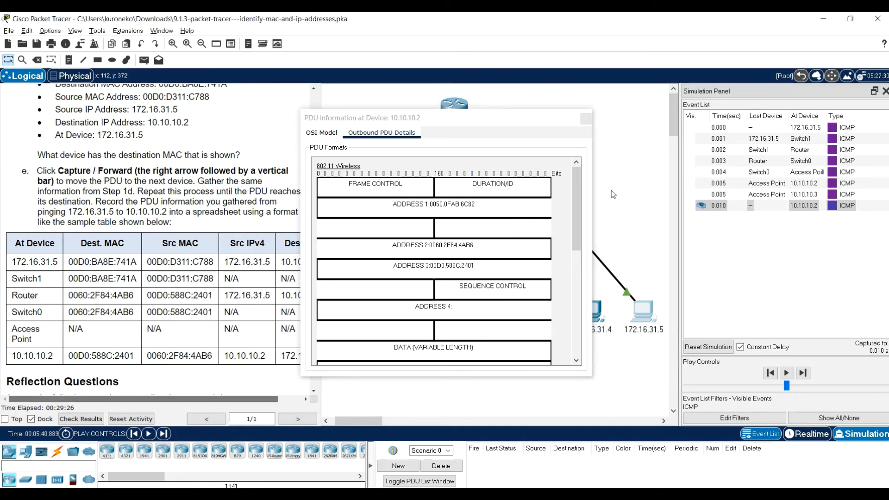
{"action": "left_click", "coordinate": [586, 119]}
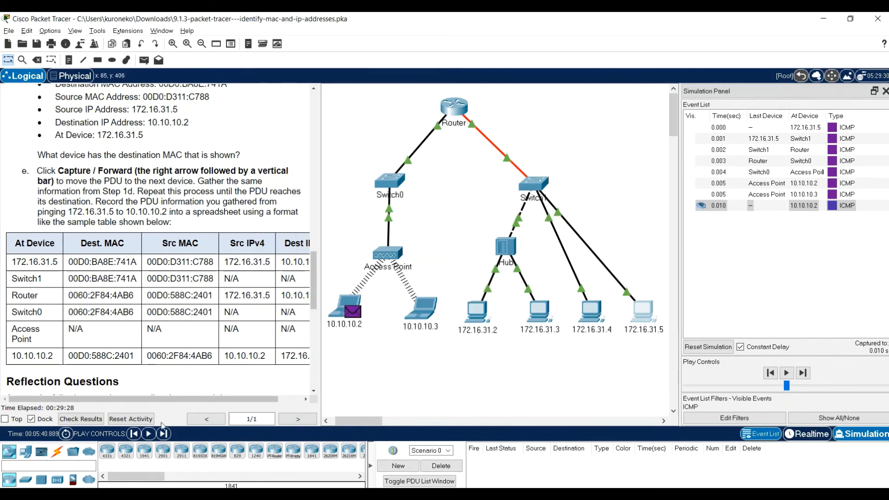
{"action": "left_click", "coordinate": [147, 434]}
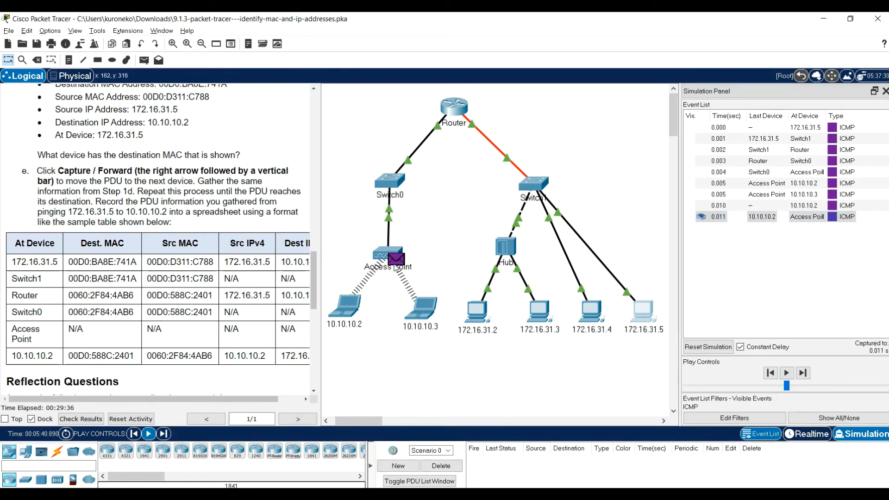
Review the remote ping table on Sheet1 of the Excel workbook Book1, then return to Packet Tracer and bring up the activity's Reflection Questions
{"action": "scroll", "coordinate": [192, 306], "scroll_direction": "down", "scroll_amount": 2}
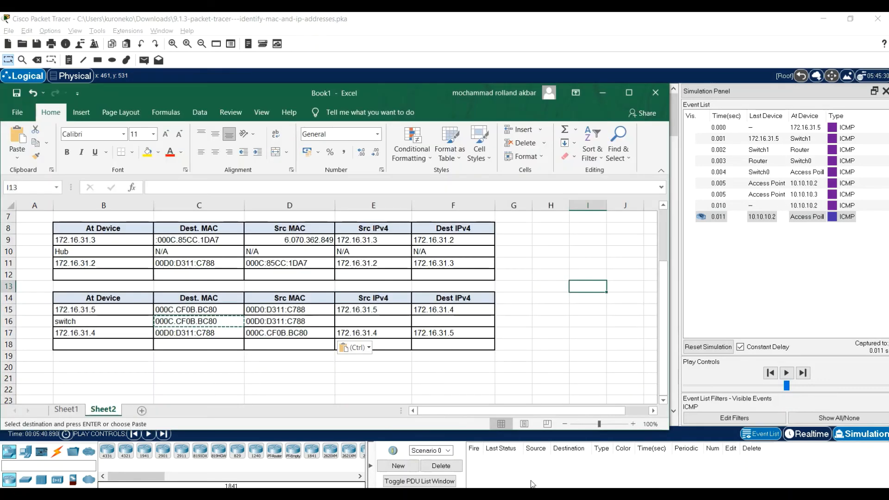
{"action": "left_click", "coordinate": [67, 410]}
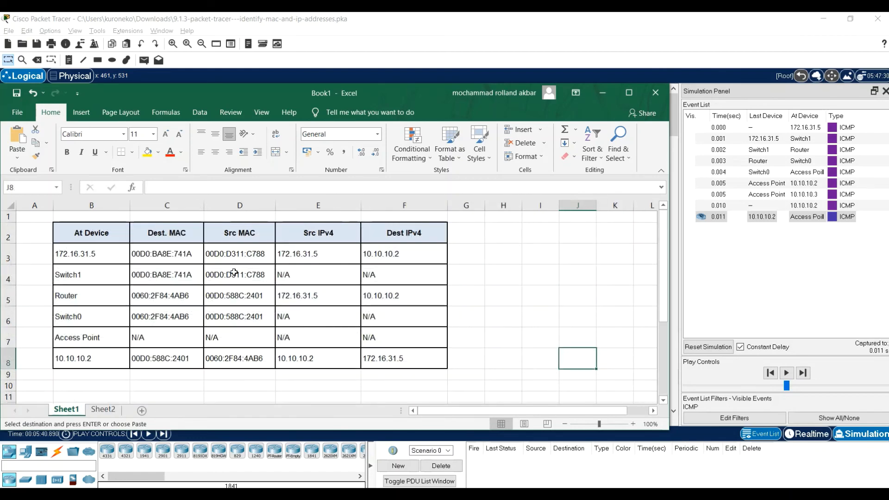
{"action": "left_click", "coordinate": [602, 92]}
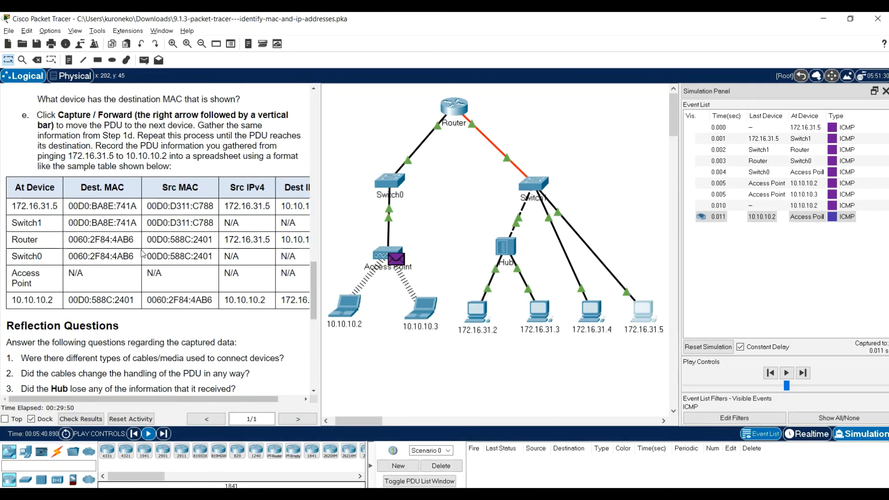
{"action": "scroll", "coordinate": [144, 259], "scroll_direction": "down", "scroll_amount": 3}
{"action": "scroll", "coordinate": [149, 279], "scroll_direction": "down", "scroll_amount": 2}
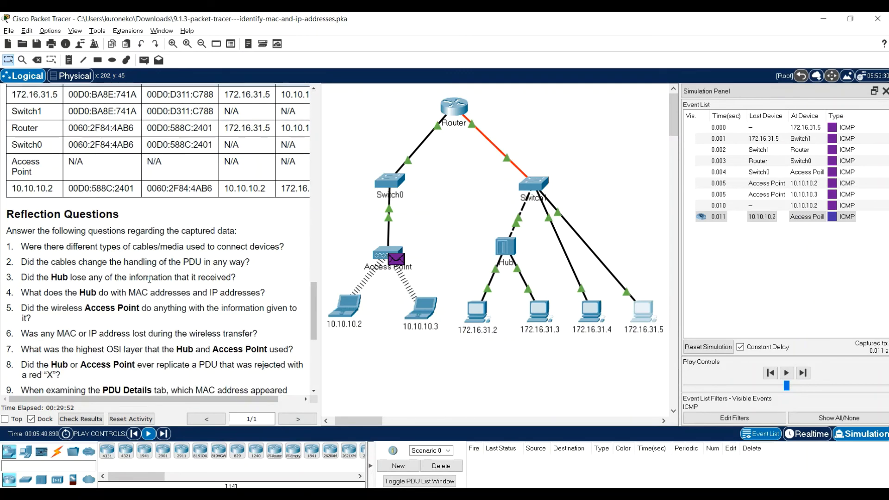
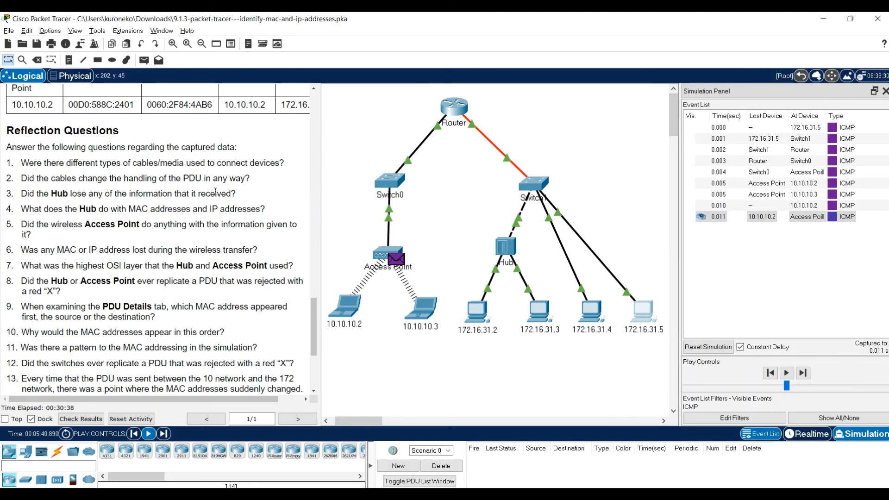
Read through Reflection Questions 1 to 20 on the captured data, highlighting the start of question 14 about the 00D0:BA MAC addresses
{"action": "scroll", "coordinate": [213, 192], "scroll_direction": "down", "scroll_amount": 1}
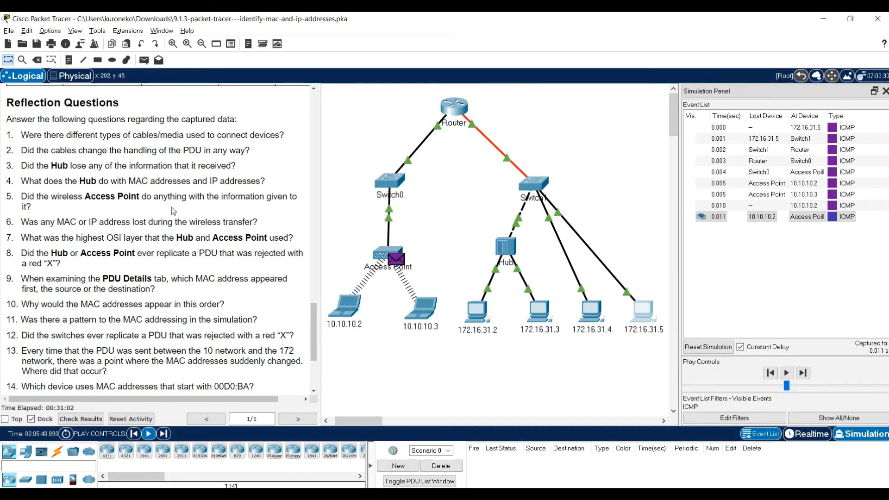
{"action": "scroll", "coordinate": [171, 208], "scroll_direction": "down", "scroll_amount": 1}
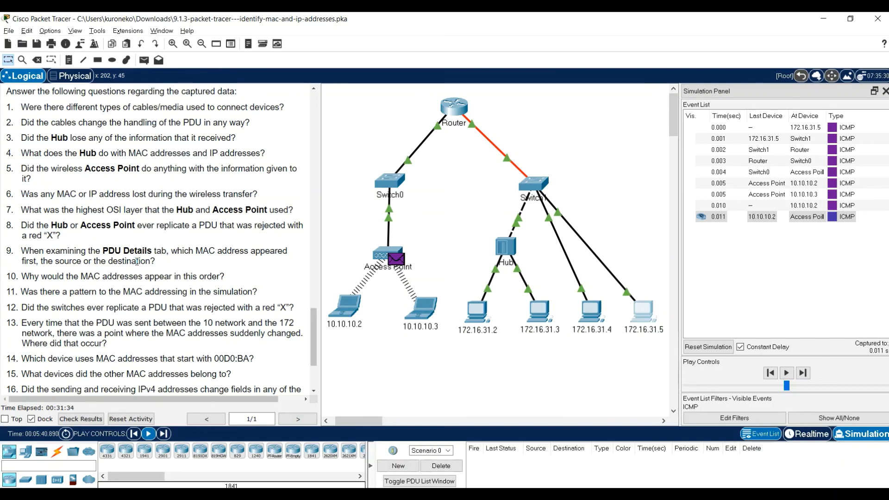
{"action": "scroll", "coordinate": [137, 261], "scroll_direction": "down", "scroll_amount": 1}
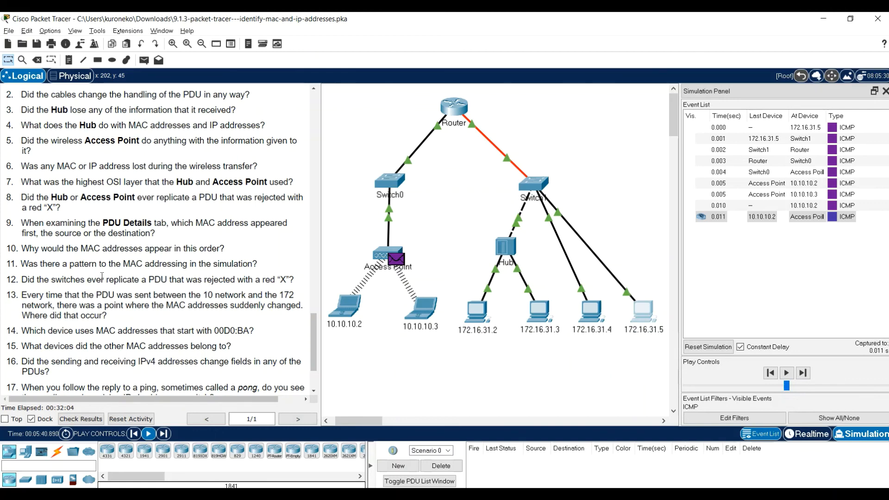
{"action": "scroll", "coordinate": [102, 277], "scroll_direction": "down", "scroll_amount": 1}
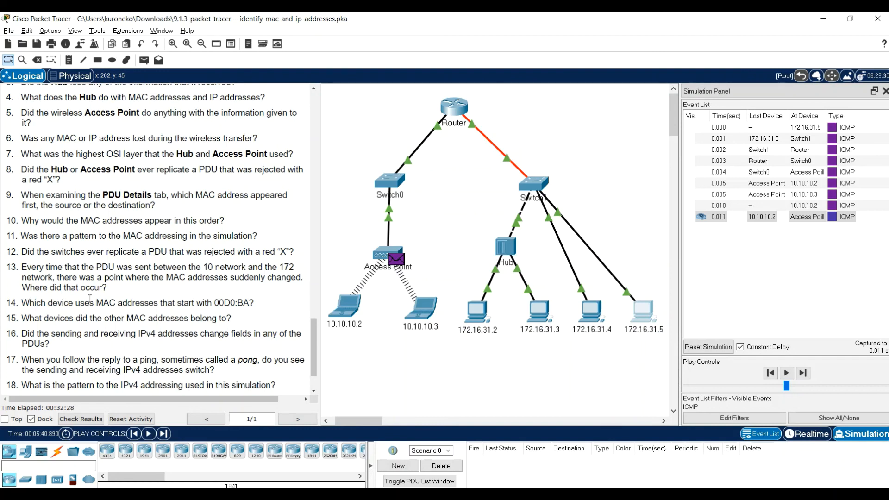
{"action": "left_click_drag", "start_coordinate": [23, 302], "coordinate": [91, 304]}
{"action": "left_click", "coordinate": [263, 314]}
{"action": "scroll", "coordinate": [59, 321], "scroll_direction": "down", "scroll_amount": 2}
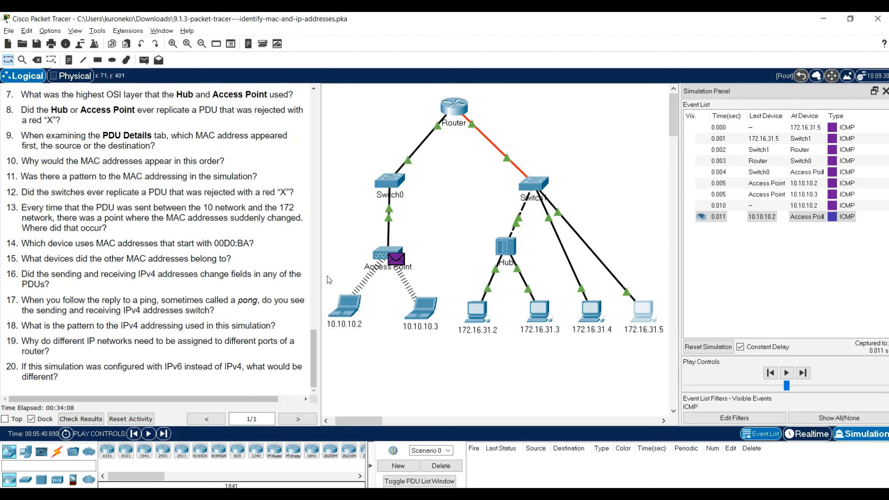
Return the network to Realtime mode, then glance back at the Part 2 instructions and return to the end of the Reflection Questions
{"action": "left_click", "coordinate": [817, 434]}
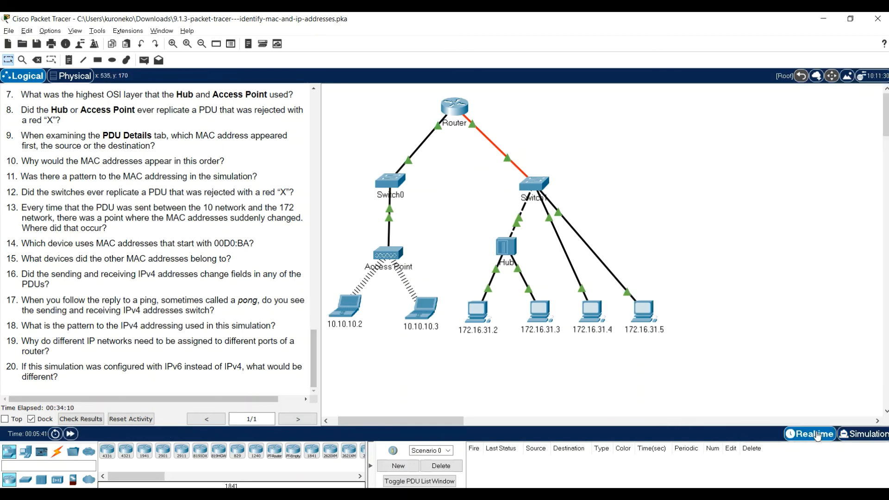
{"action": "scroll", "coordinate": [245, 307], "scroll_direction": "up", "scroll_amount": 15}
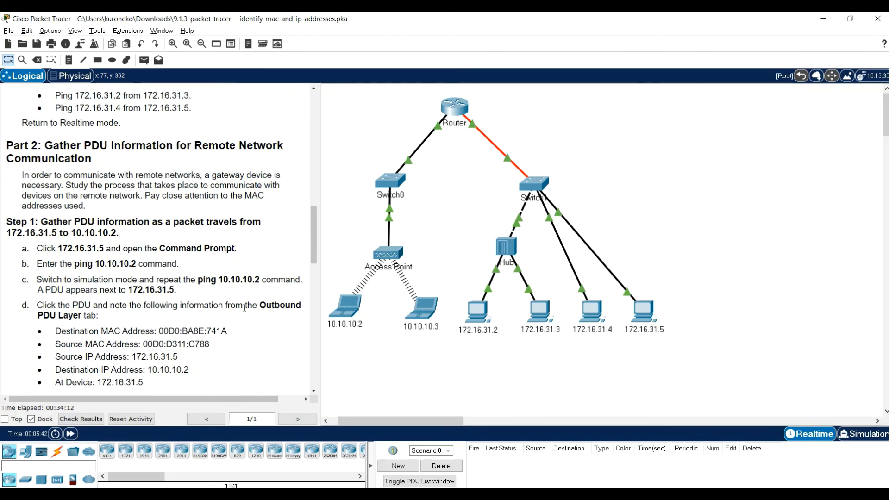
{"action": "left_click_drag", "start_coordinate": [313, 255], "coordinate": [334, 411]}
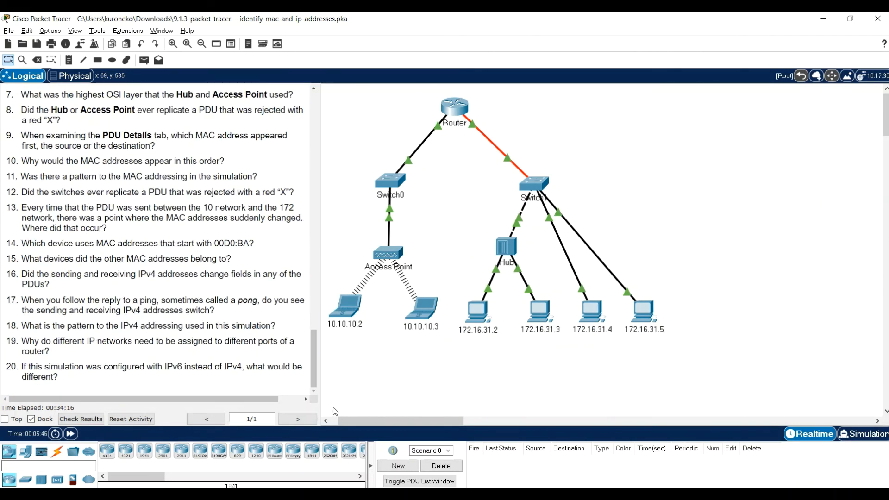